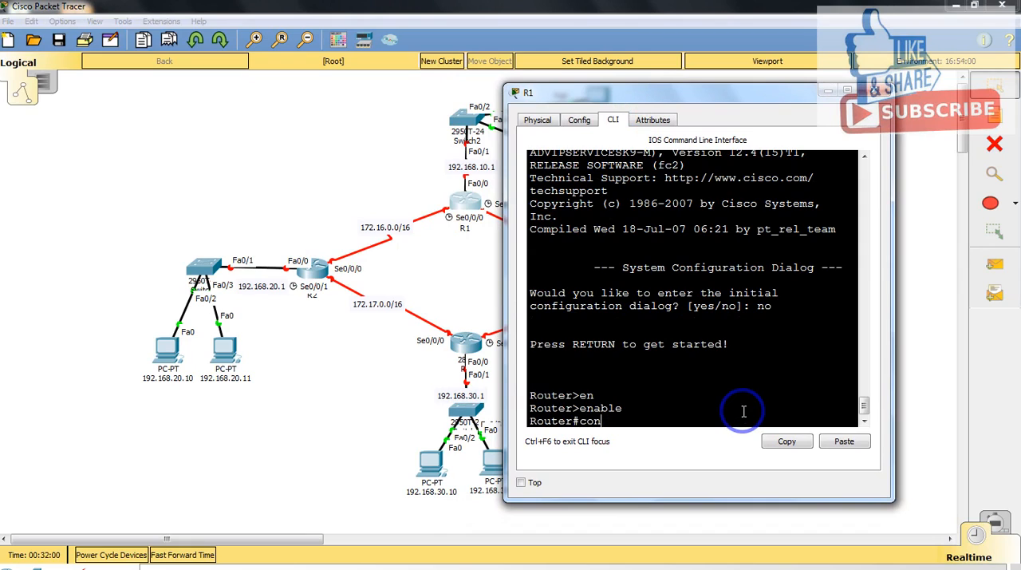
Step: Enter global configuration mode on the router and set its hostname to R1
text(f)
key(Tab)
key(Tab)
key(Return)
text(h)
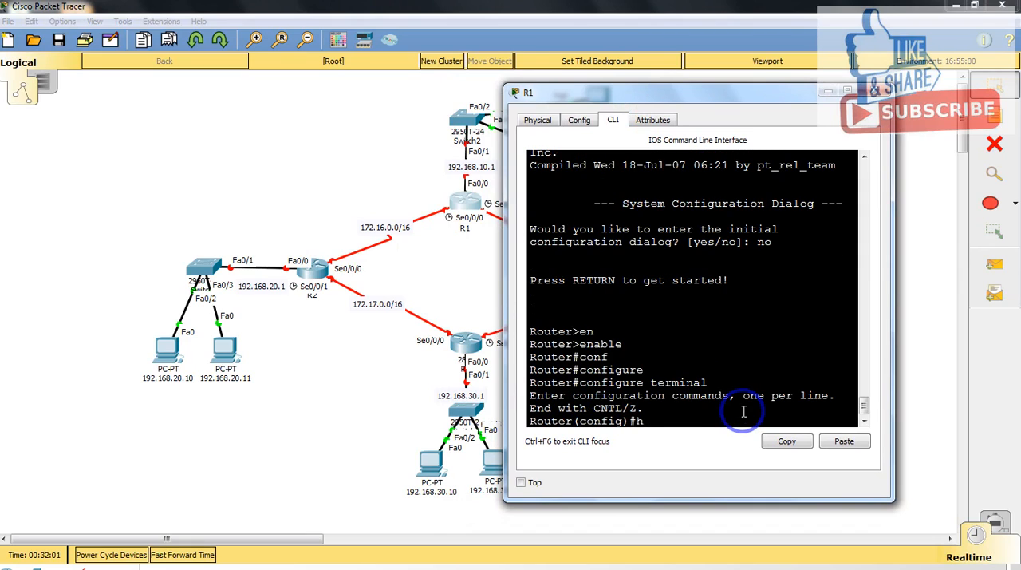
text(ost)
key(Tab)
text(R1)
key(Return)
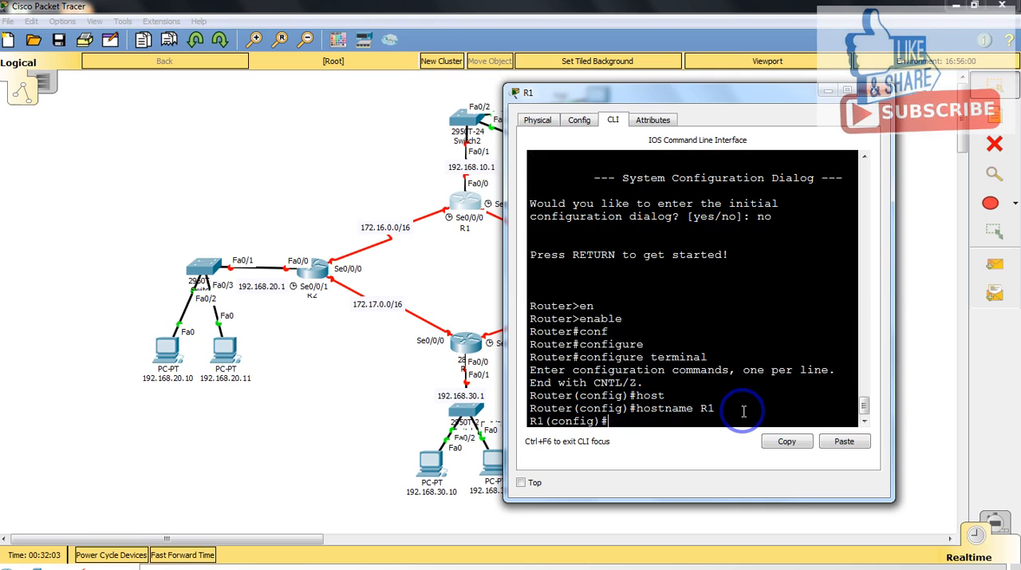
Step: Assign IP address 172.16.0.1 with mask 255.255.0.0 to R1's serial 0/0/0 interface
text(int)
key(Tab)
text(se)
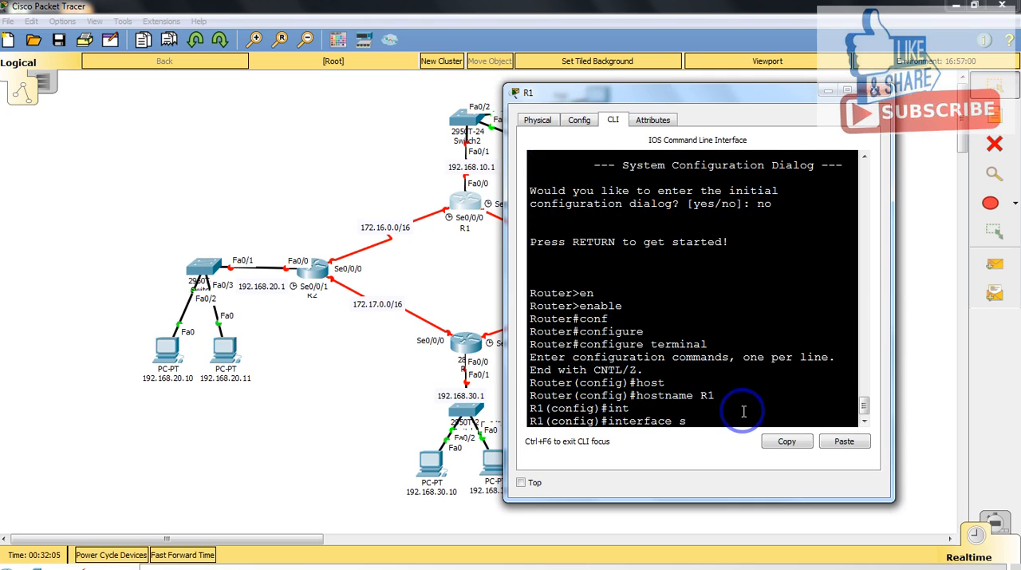
key(Tab)
text(0/0/0)
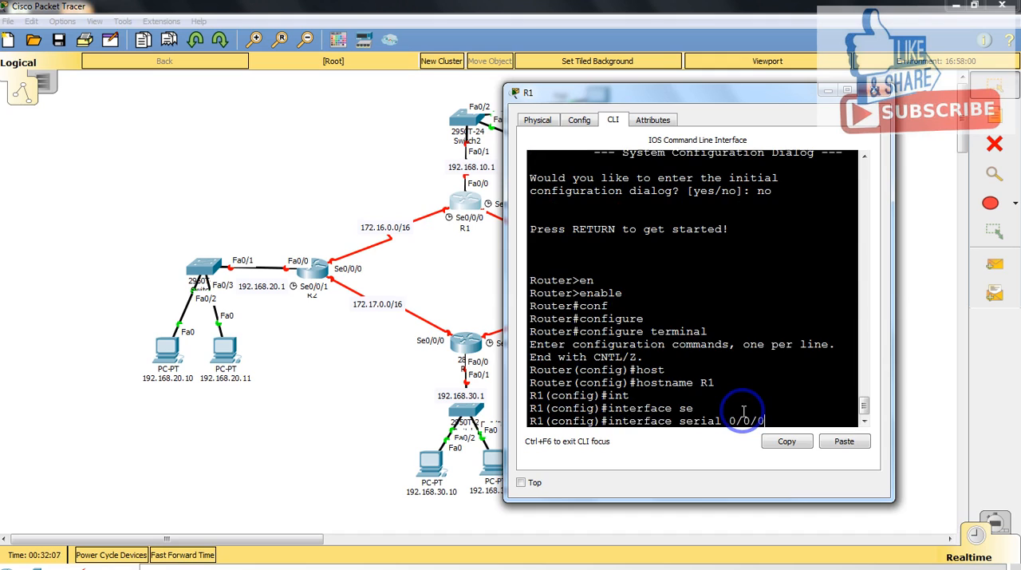
key(Return)
text(ip add)
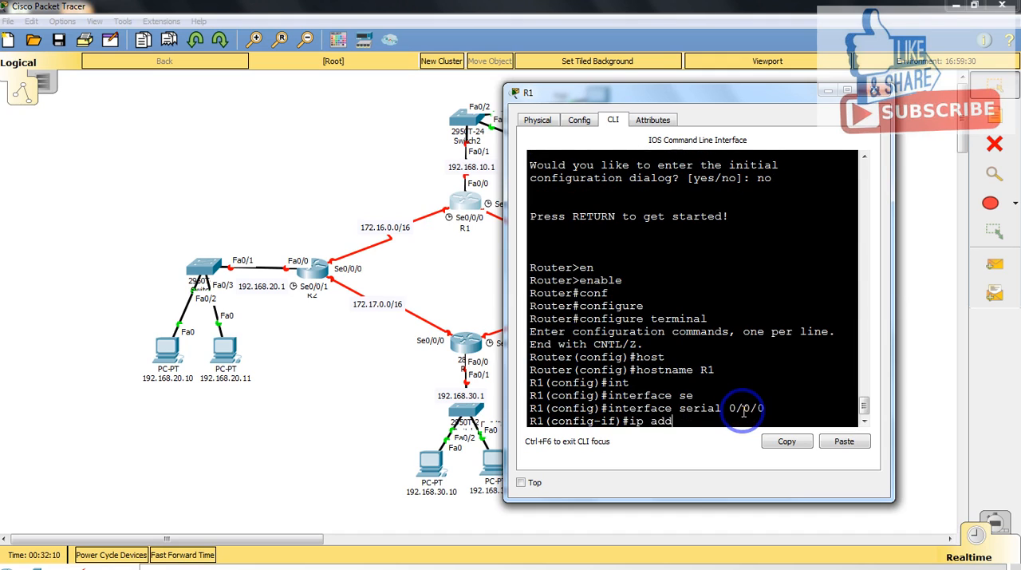
key(Tab)
text(172)
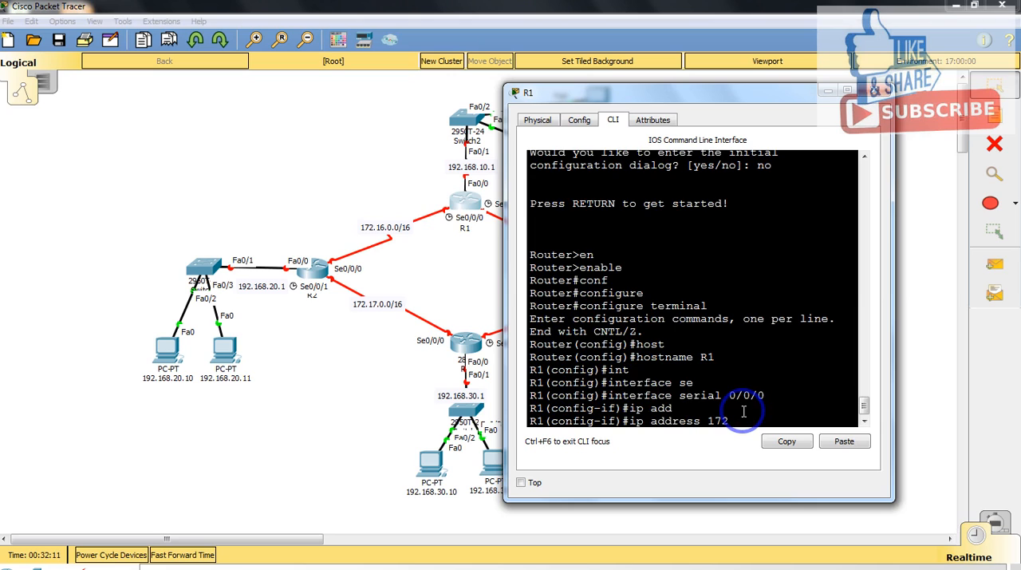
text(.16.0.01 255.255.0.0)
key(Return)
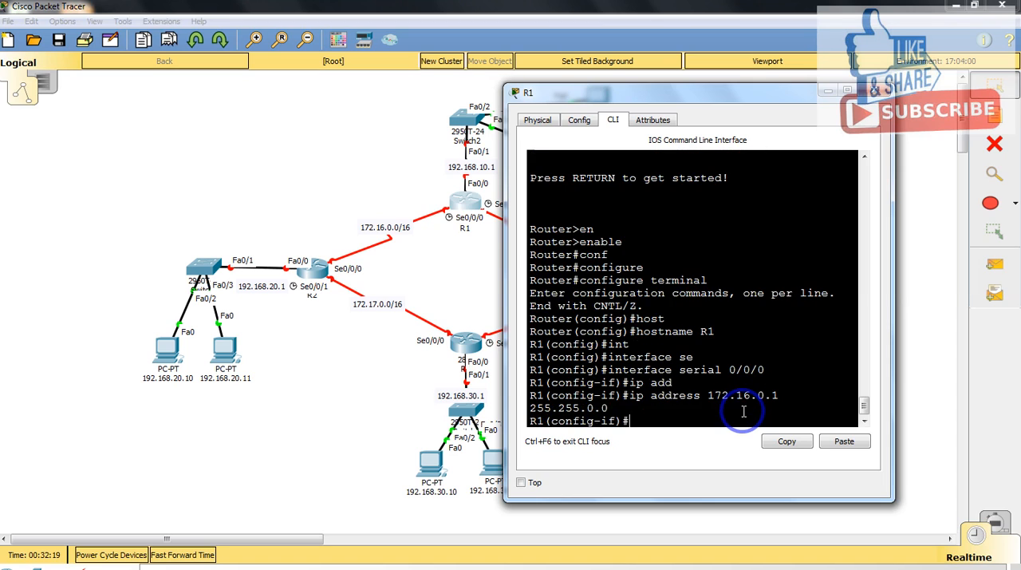
Step: Enable R1's serial 0/0/0 interface with no shutdown
text(no sh)
key(Tab)
key(Return)
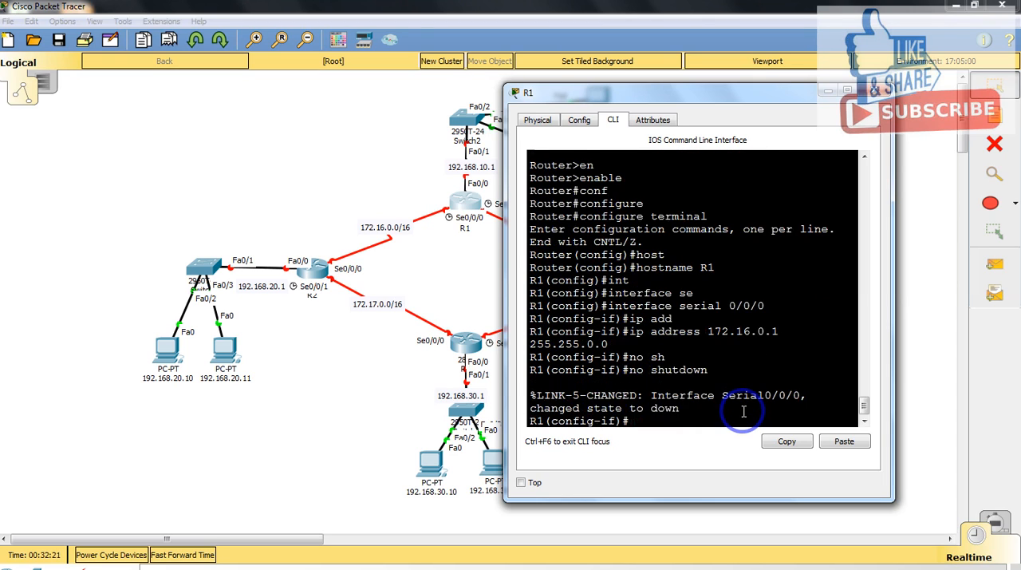
Step: Set the clock rate of R1's serial 0/0/0 interface to 64000
key(Return)
text(clo)
key(Tab)
text(ra)
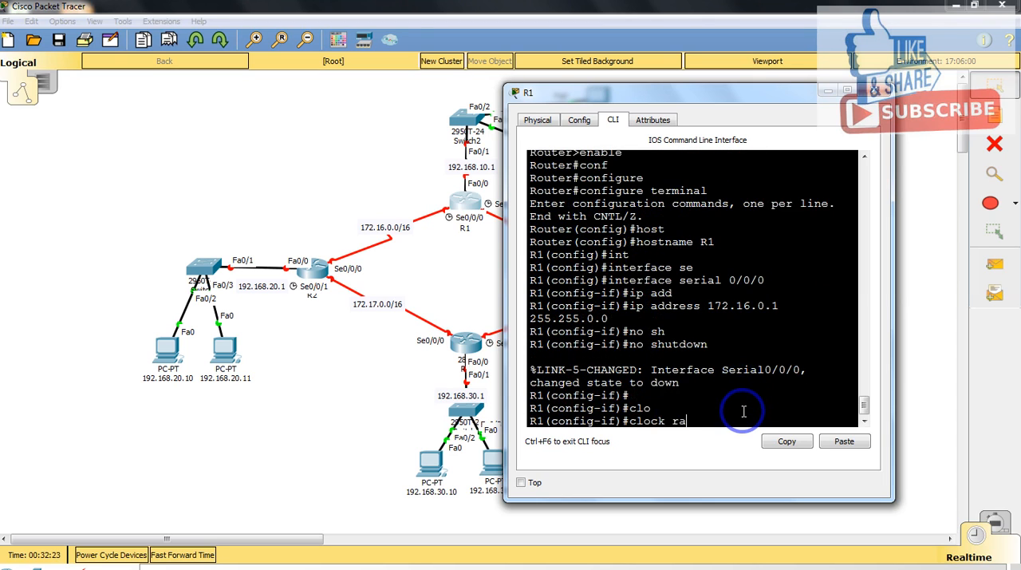
key(Tab)
text(6400)
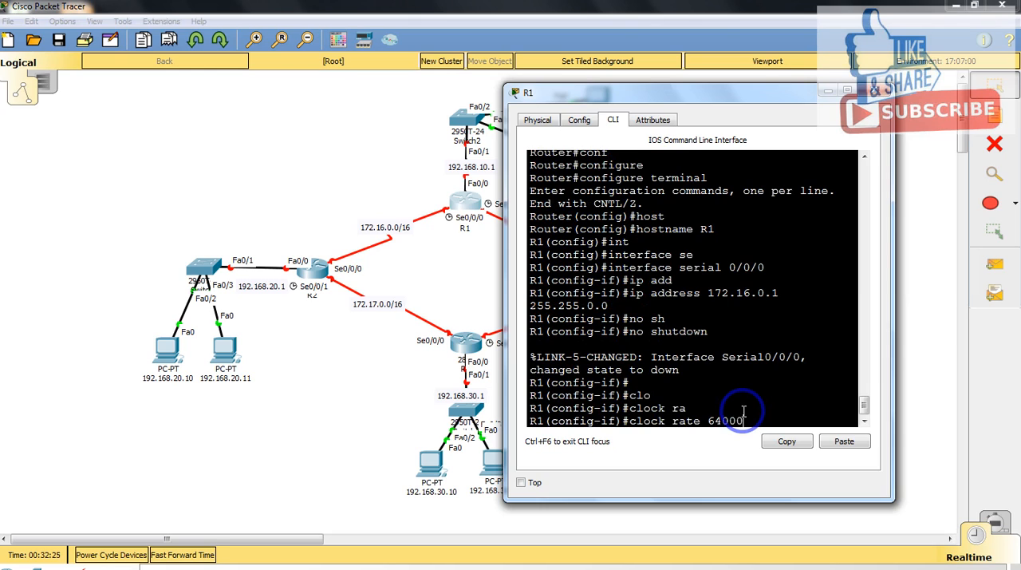
text(0)
key(Return)
Step: Set the bandwidth of R1's serial 0/0/0 interface to 64 and return to global configuration mode
text(band)
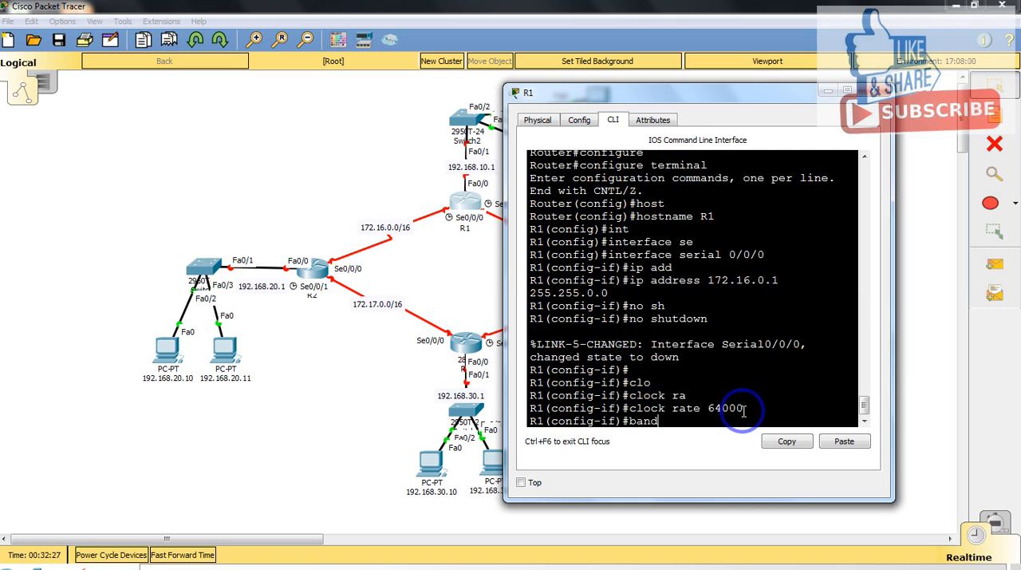
key(Tab)
text(64)
key(Return)
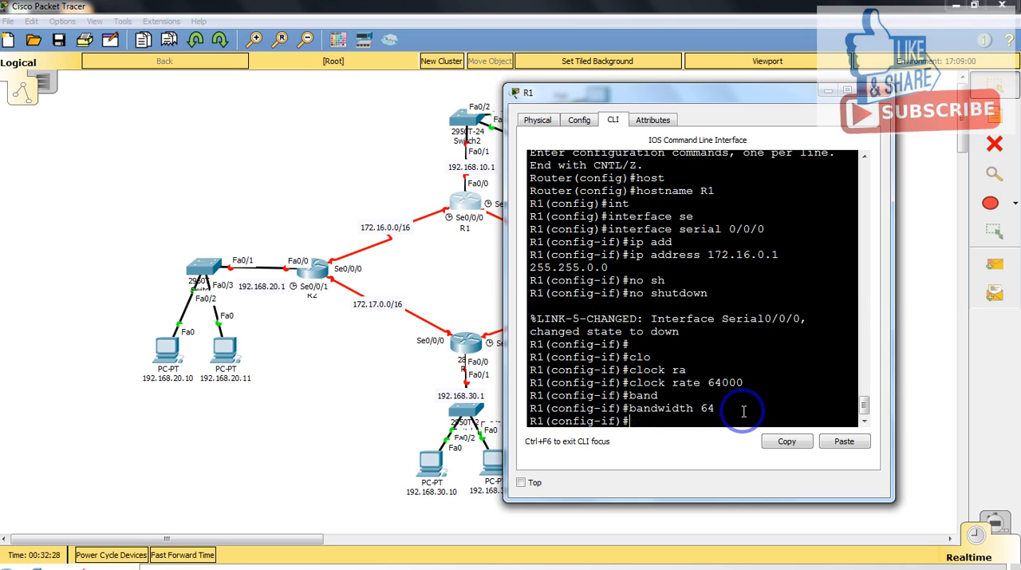
text(exit)
key(Return)
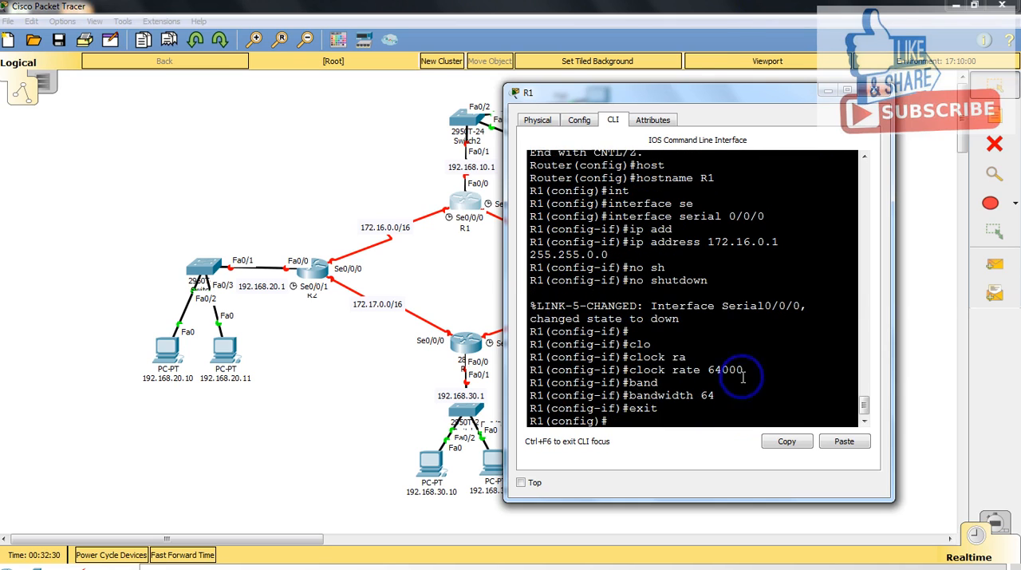
Step: Assign IP address 172.19.0.1 with mask 255.255.0.0 to R1's serial 0/0/1 interface
drag(718, 84, 192, 81)
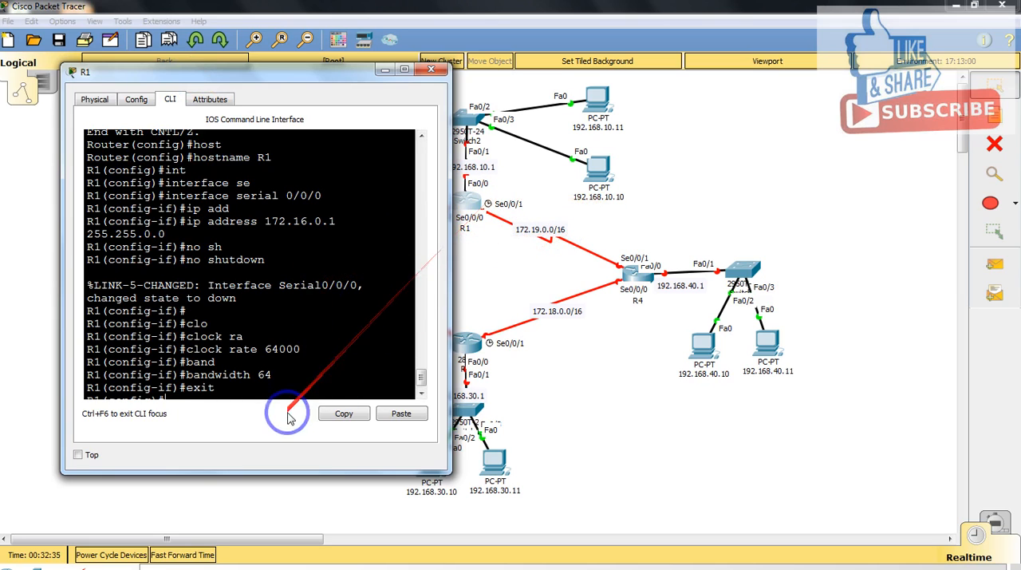
scroll(410, 373, down, 1)
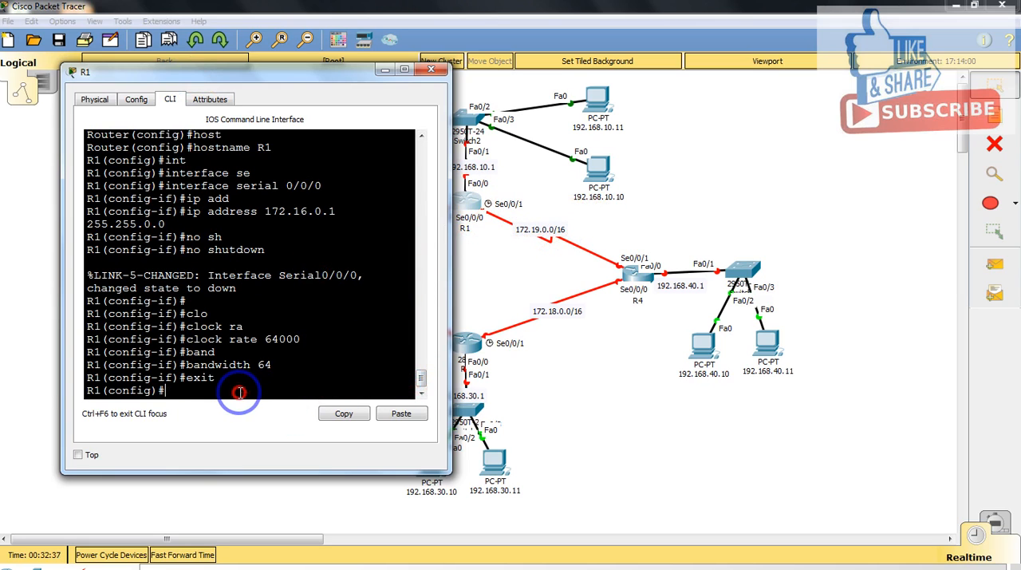
text(int)
key(Tab)
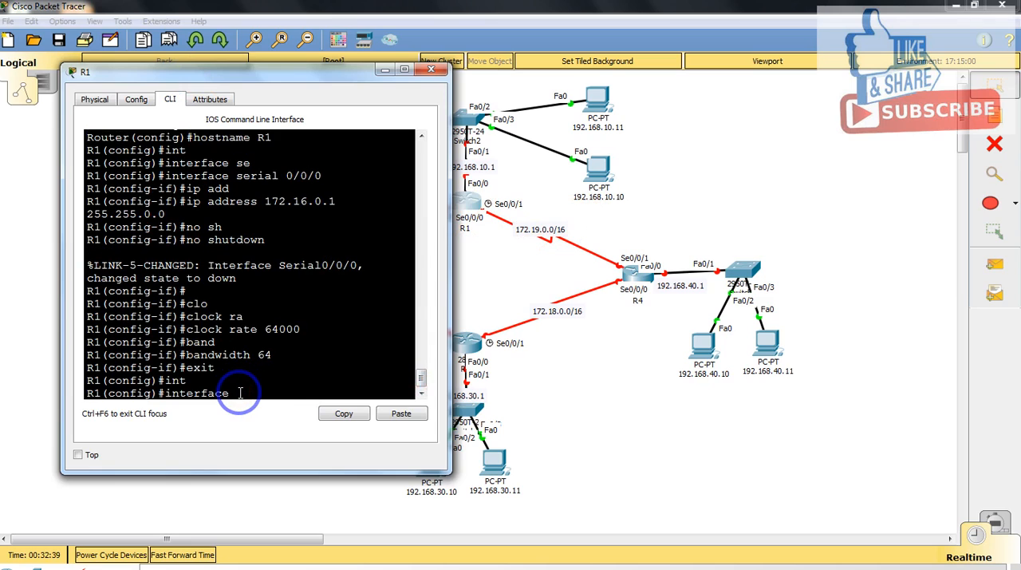
text(se)
key(Tab)
text(0/0/1)
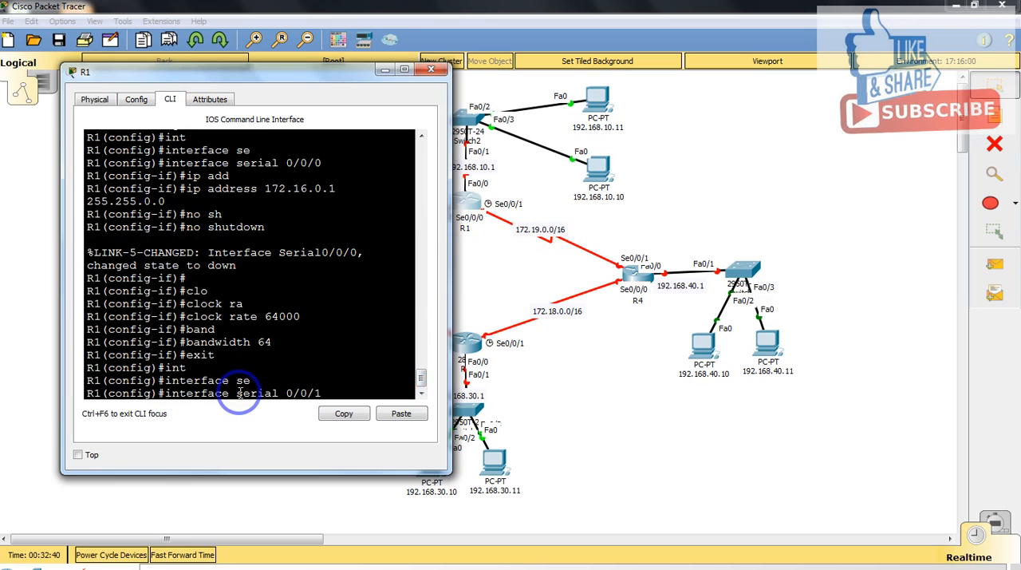
key(Return)
key(Up)
key(Up)
key(Up)
key(Up)
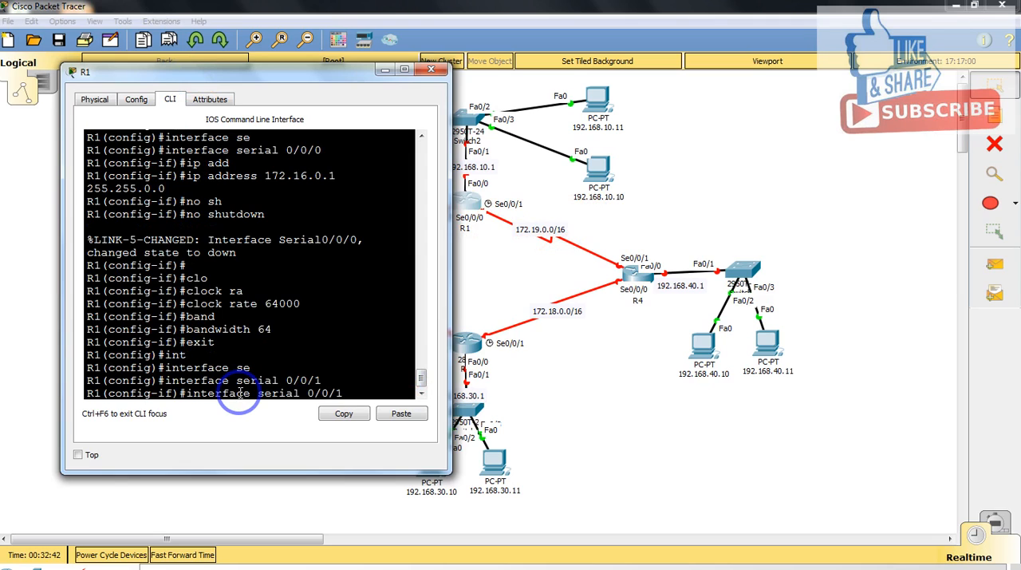
key(Up)
key(Up)
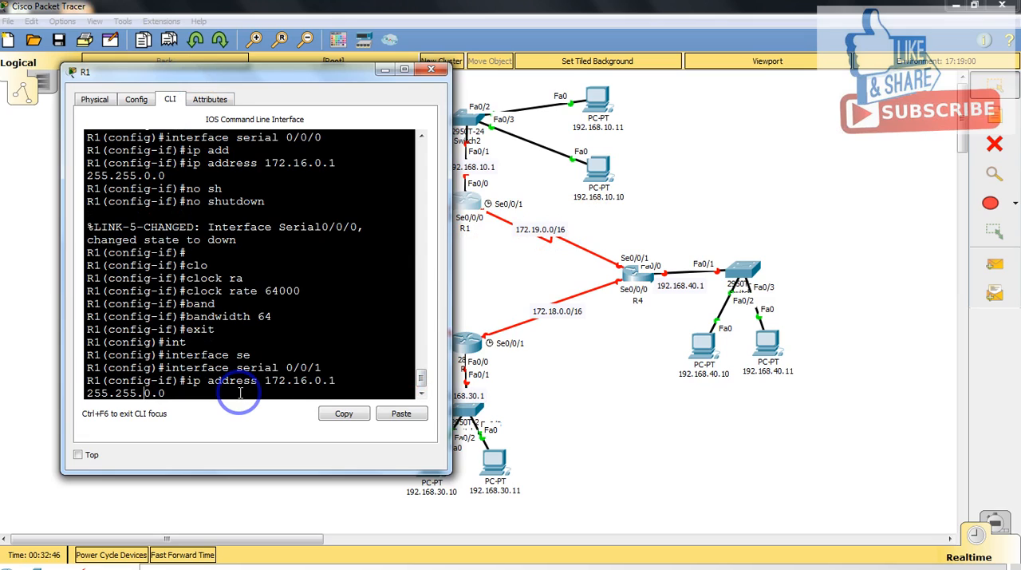
key(BackSpace)
text(9)
key(Return)
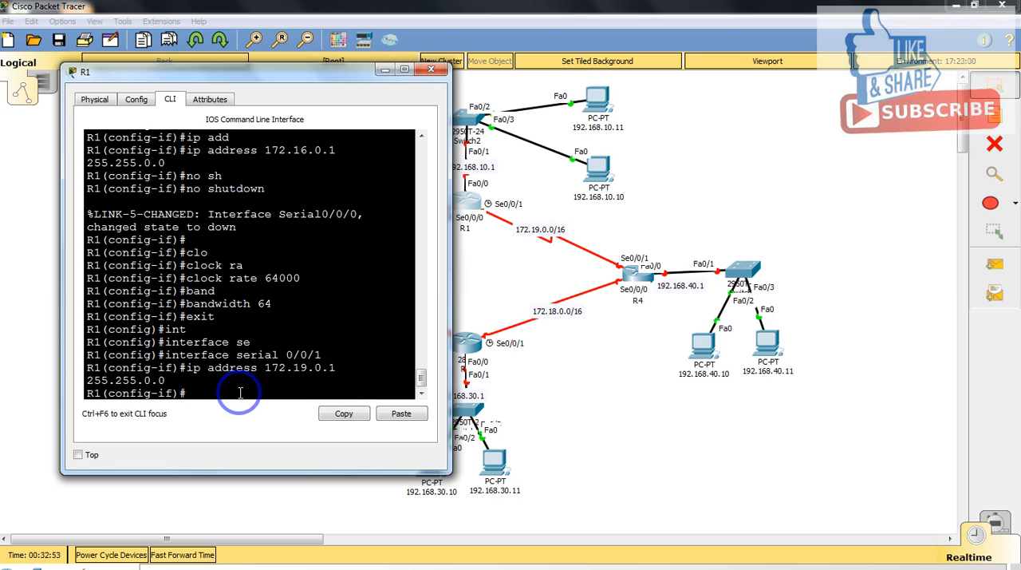
Step: Enable R1's serial 0/0/1 interface with no shutdown
text(no sh)
key(Tab)
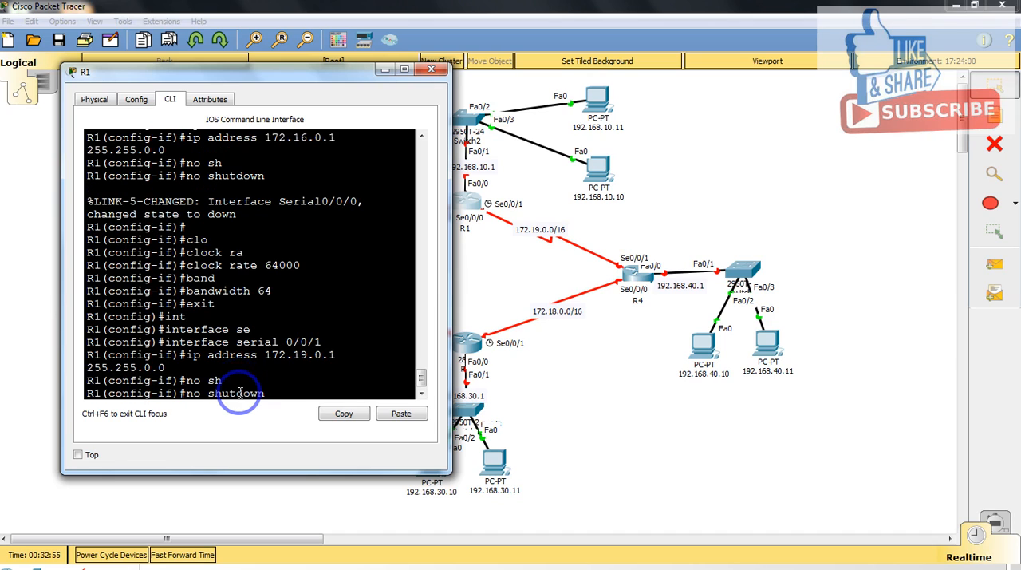
key(Return)
key(Return)
Step: Set the clock rate of R1's serial 0/0/1 interface to 64000
text(clo)
key(Tab)
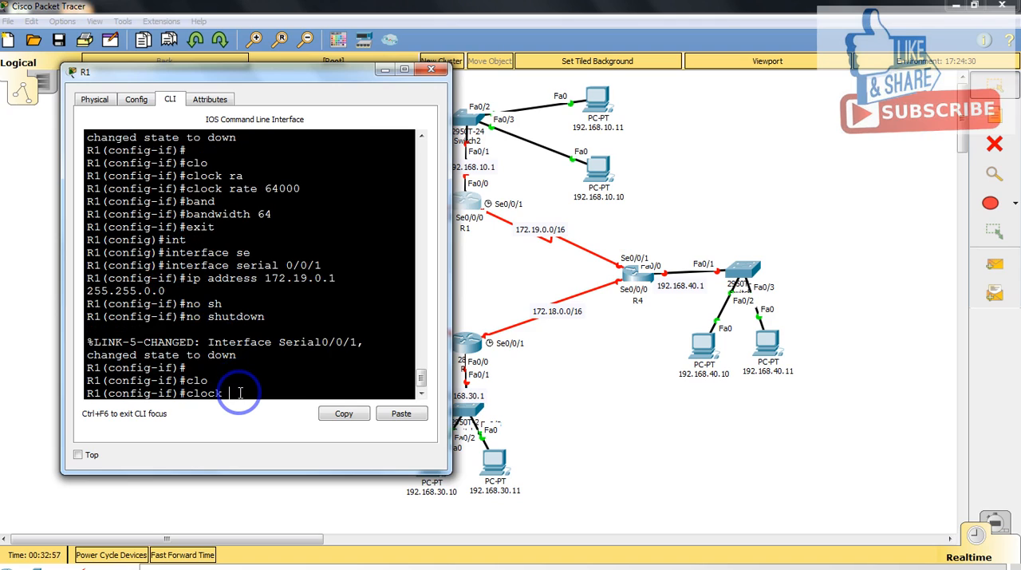
text(ra)
key(Tab)
text(64000)
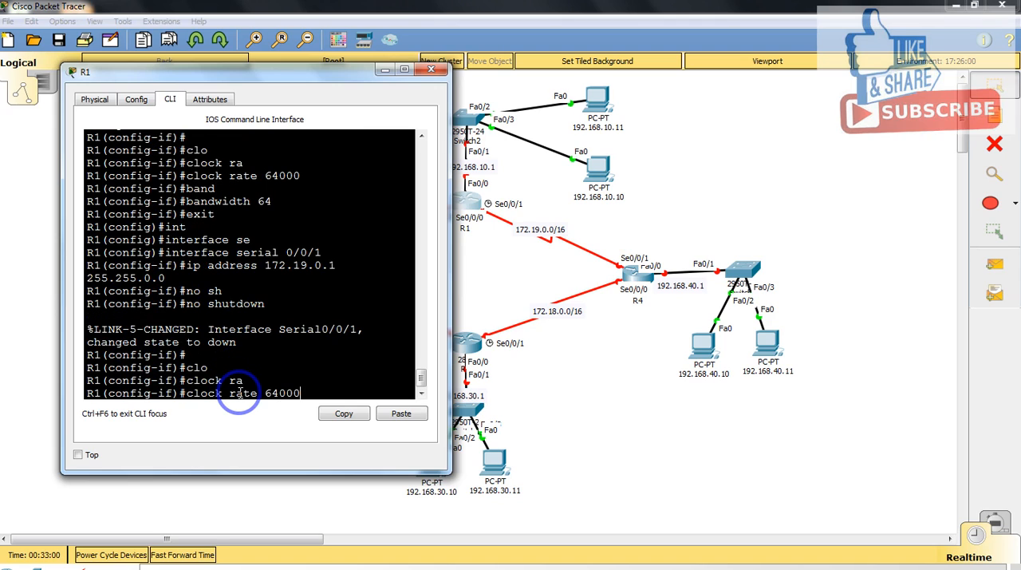
key(Return)
Step: Set the bandwidth of R1's serial 0/0/1 interface to 64 and return to global configuration mode
text(band)
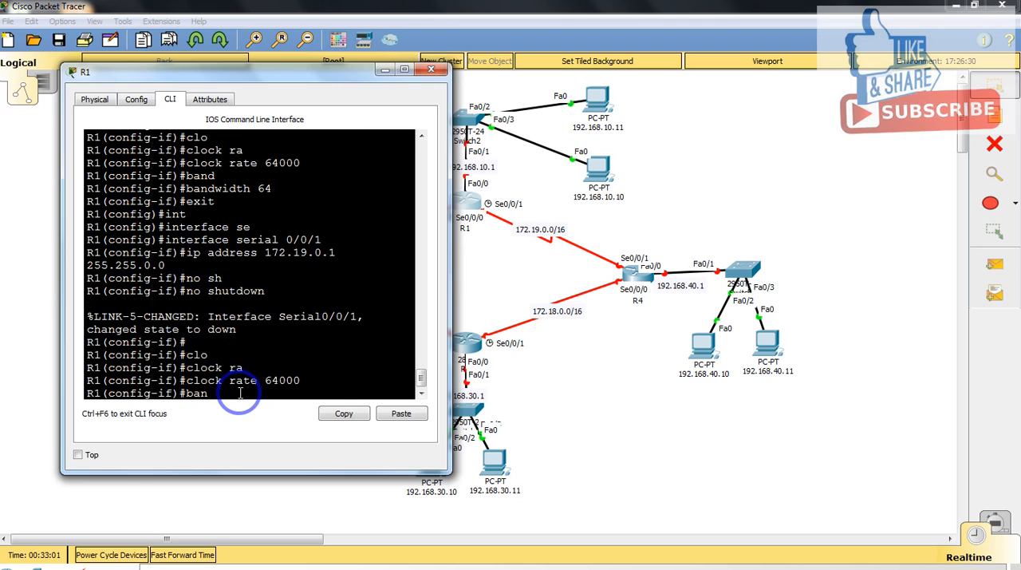
key(Tab)
text(64)
key(Return)
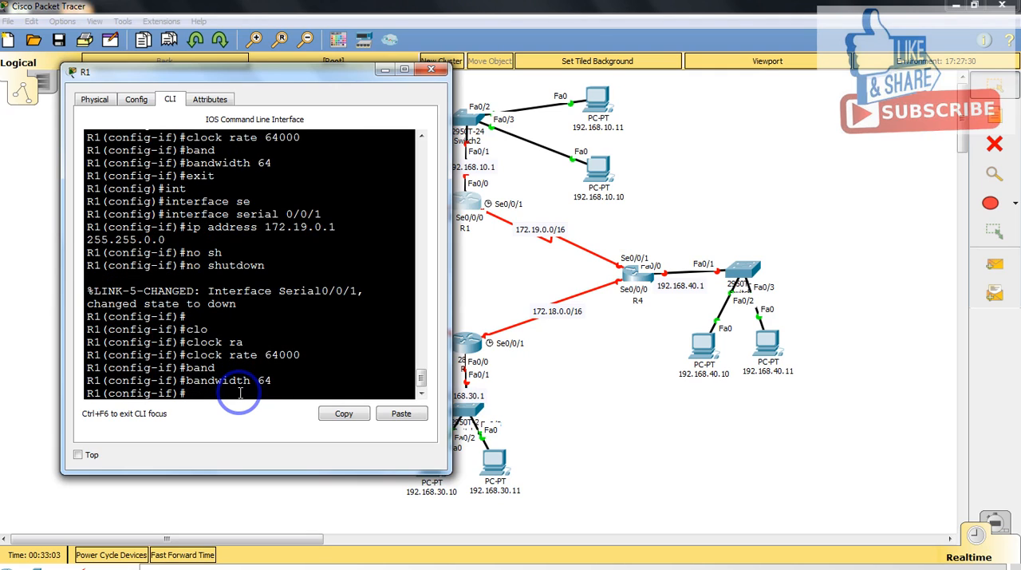
text(exit)
key(Return)
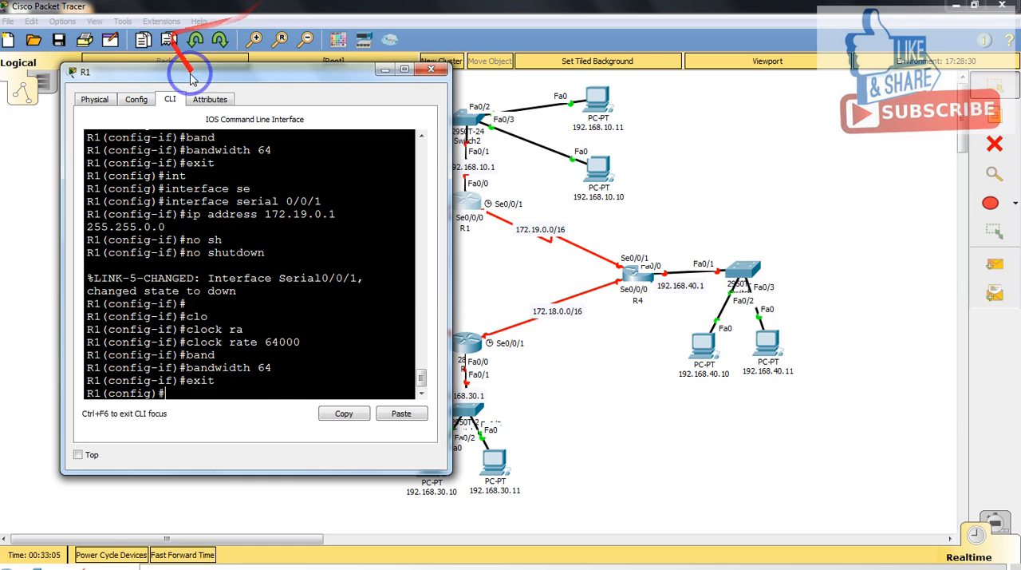
Step: Assign IP address 192.168.10.1 with mask 255.255.255.0 to R1's FastEthernet 0/0 interface
drag(239, 75, 696, 101)
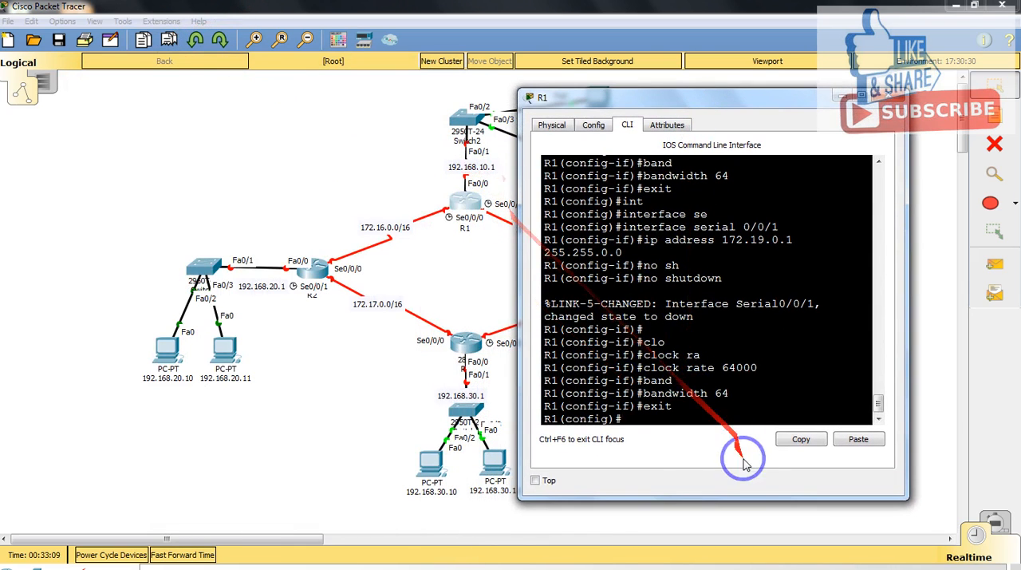
text(int)
key(Tab)
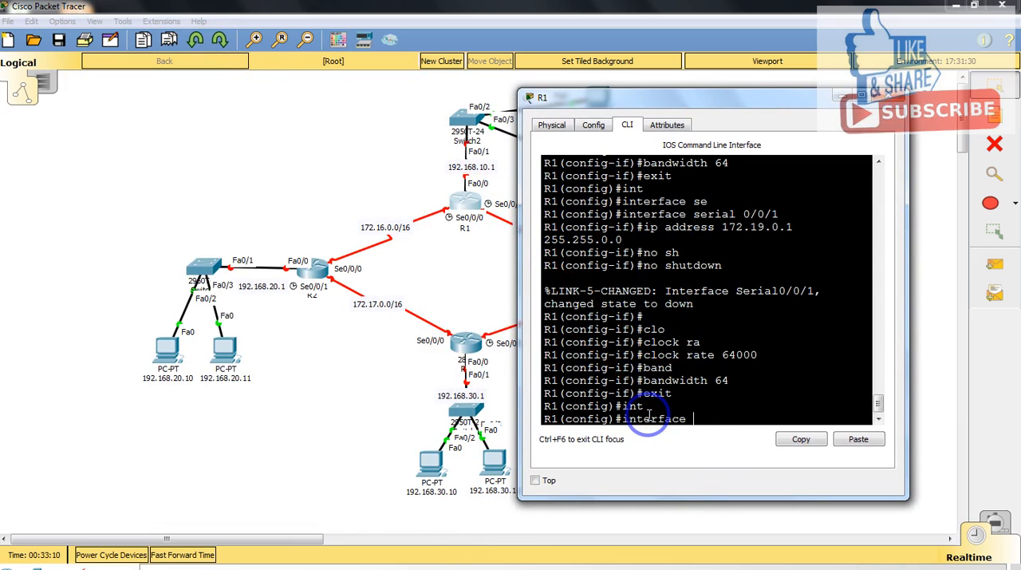
text(fas)
key(Tab)
text(0/0)
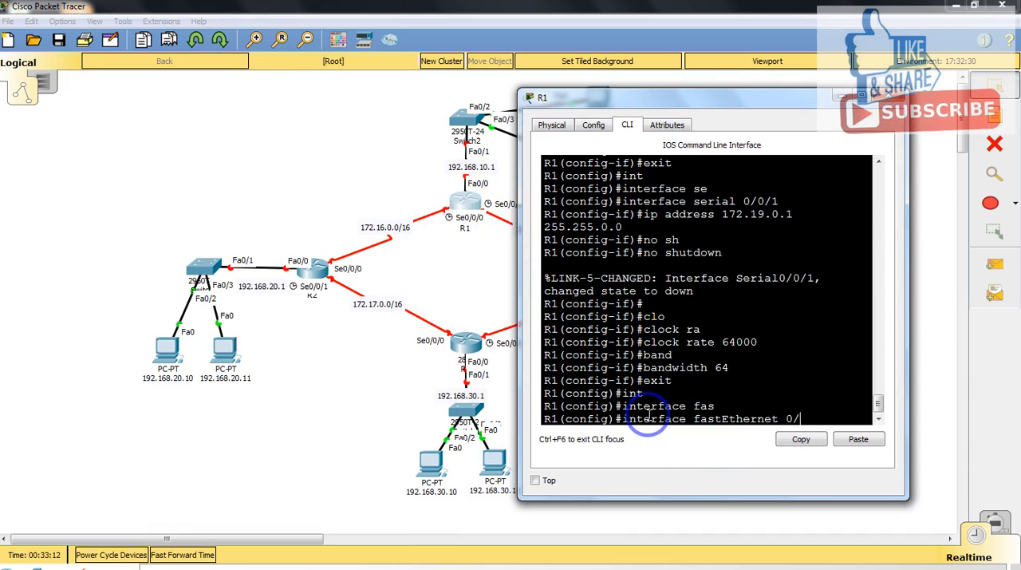
key(Return)
text(ip add)
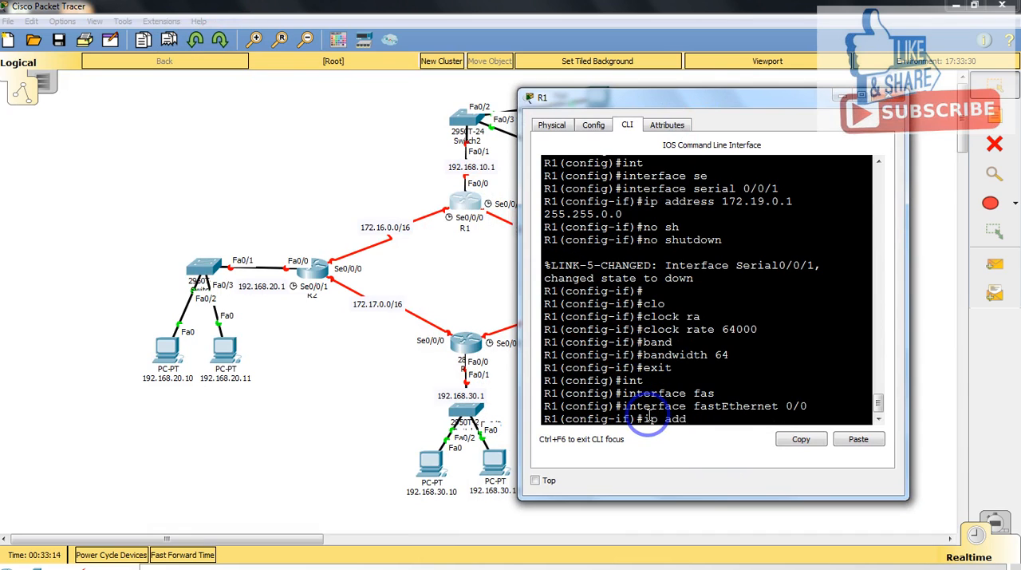
key(Tab)
text(192.168.)
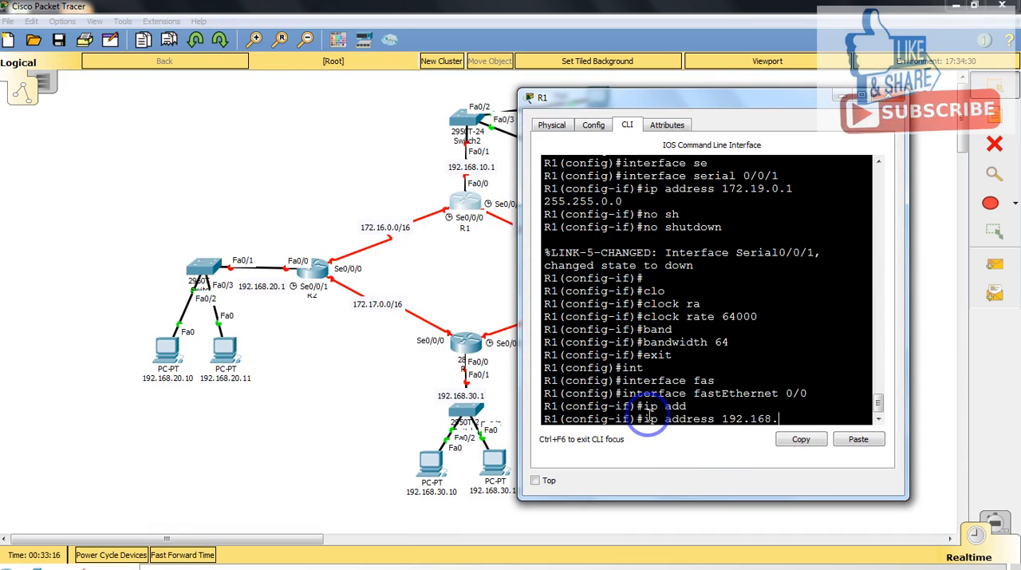
text(10.1 255.255.255.0)
key(Return)
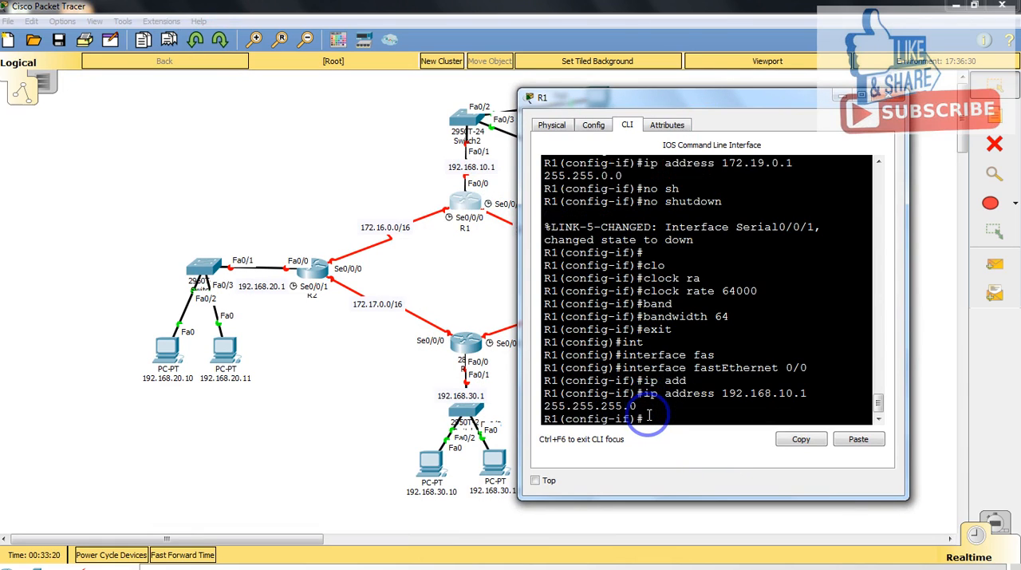
Step: Enable R1's FastEthernet 0/0 interface with no shutdown
text(no sh)
key(Tab)
key(Return)
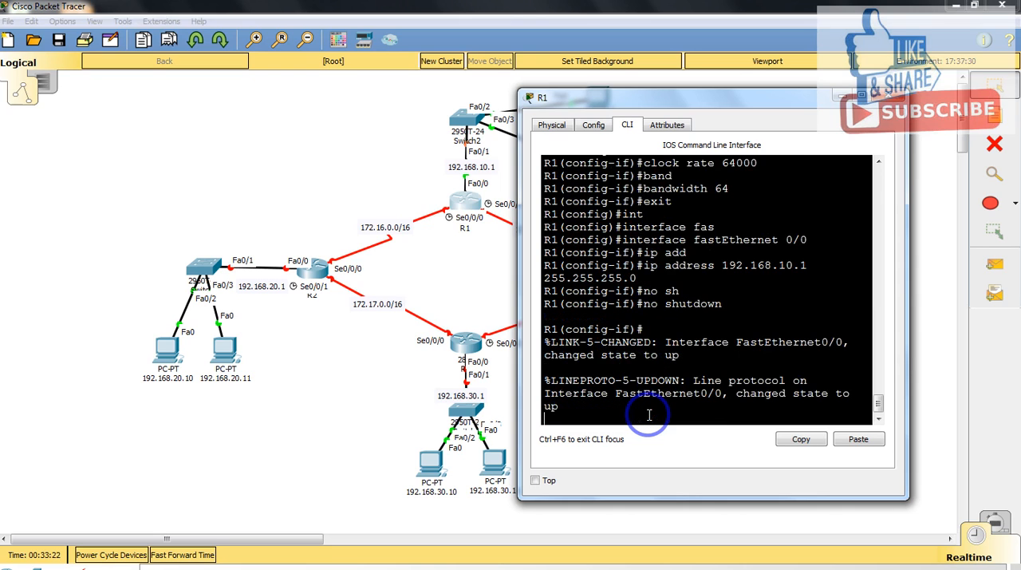
Step: Close R1's window, open router R2's command line and decline the initial configuration dialog
click(890, 97)
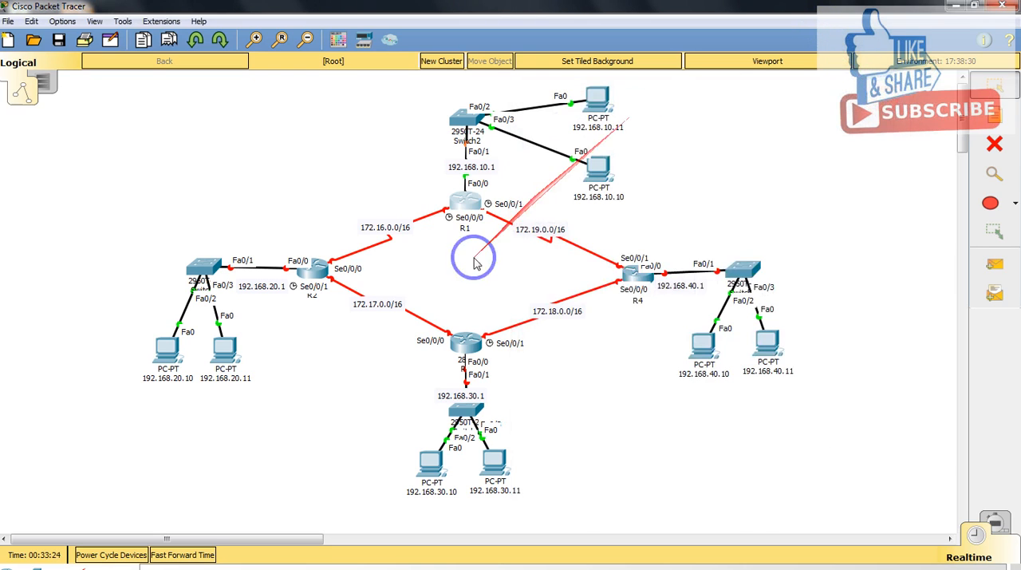
click(334, 279)
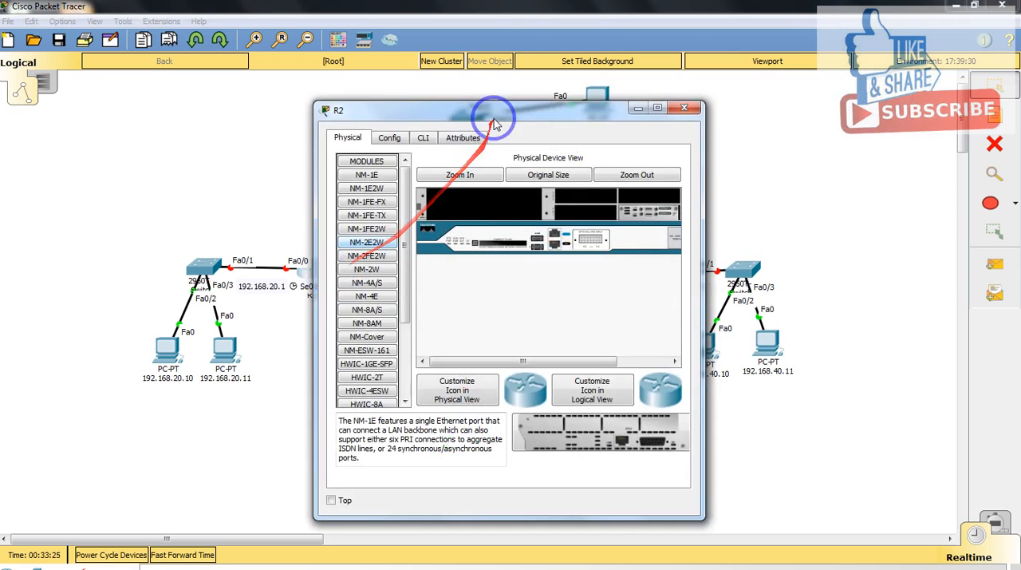
drag(485, 107, 627, 103)
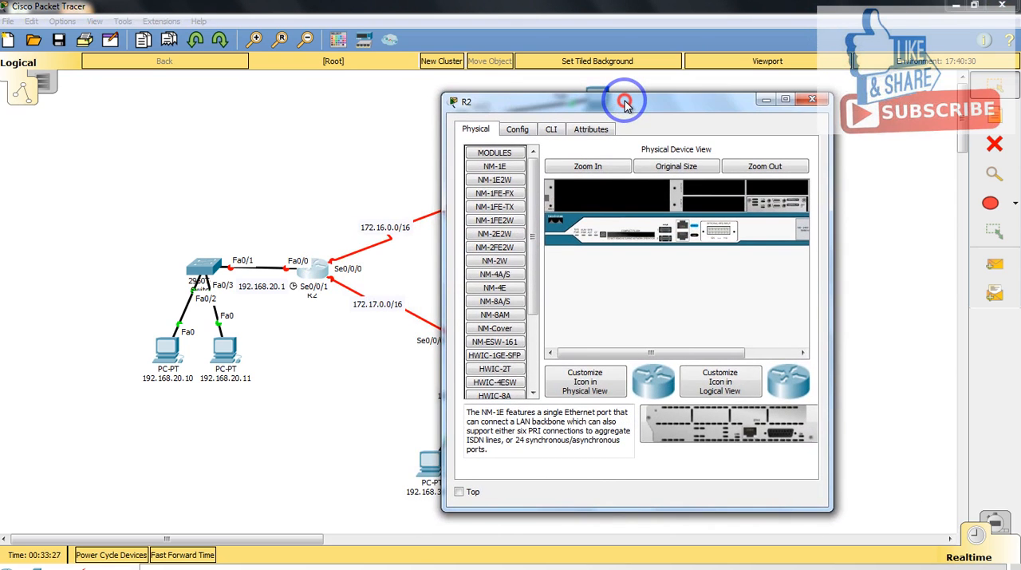
click(551, 128)
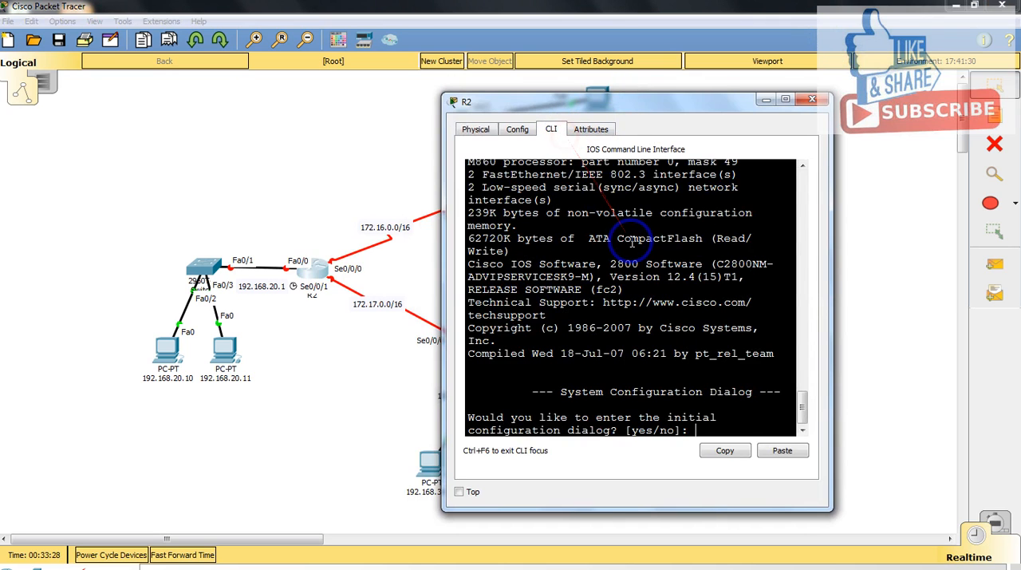
text(no)
key(Return)
key(Return)
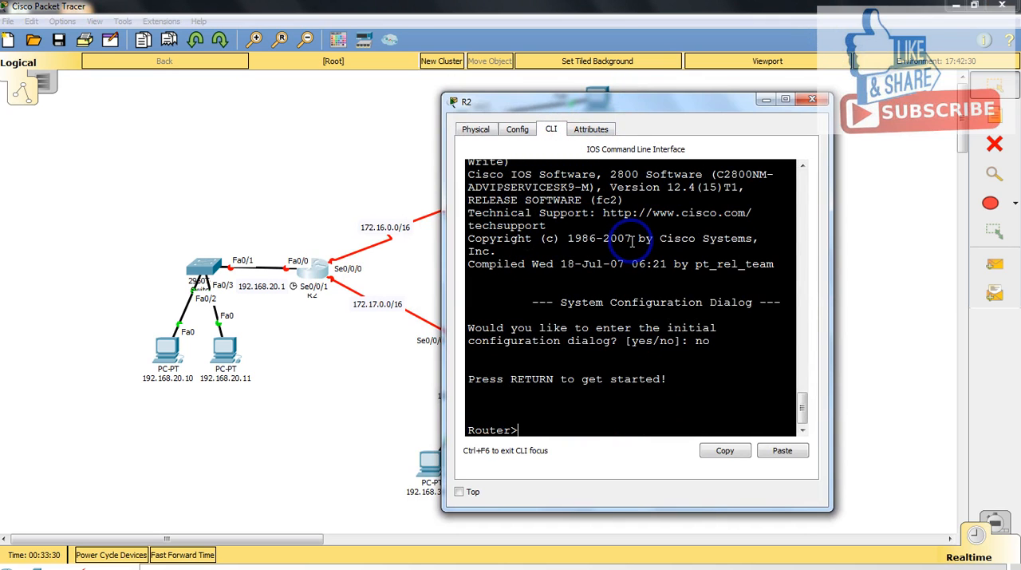
Step: Enter privileged mode on R2 with enable and go into global configuration mode with configure terminal
text(en)
key(Tab)
key(Return)
text(con)
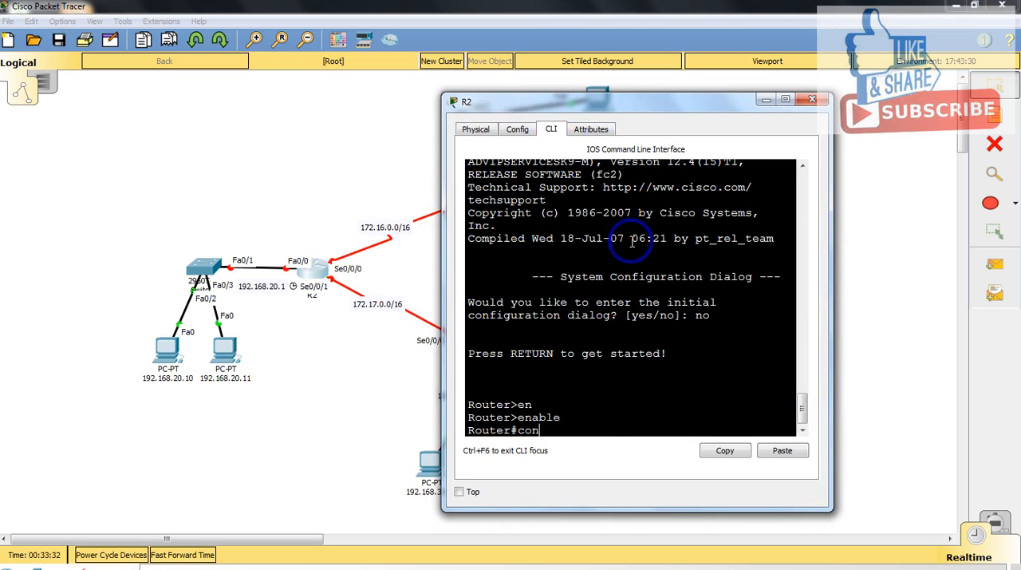
text(f)
key(Tab)
text(terminal)
key(Return)
Step: Set the router's hostname to R2
text(host)
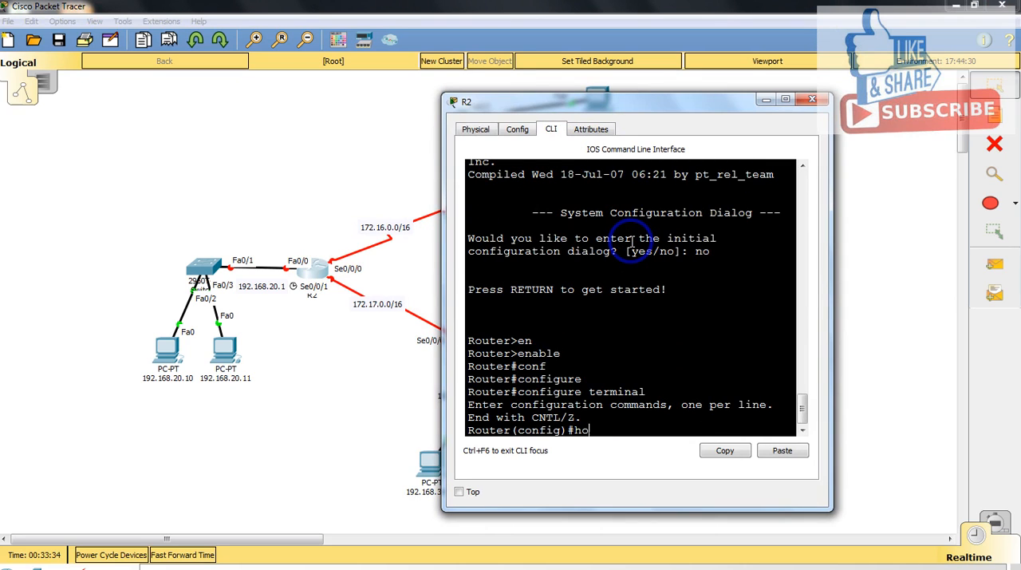
key(Tab)
text(R2)
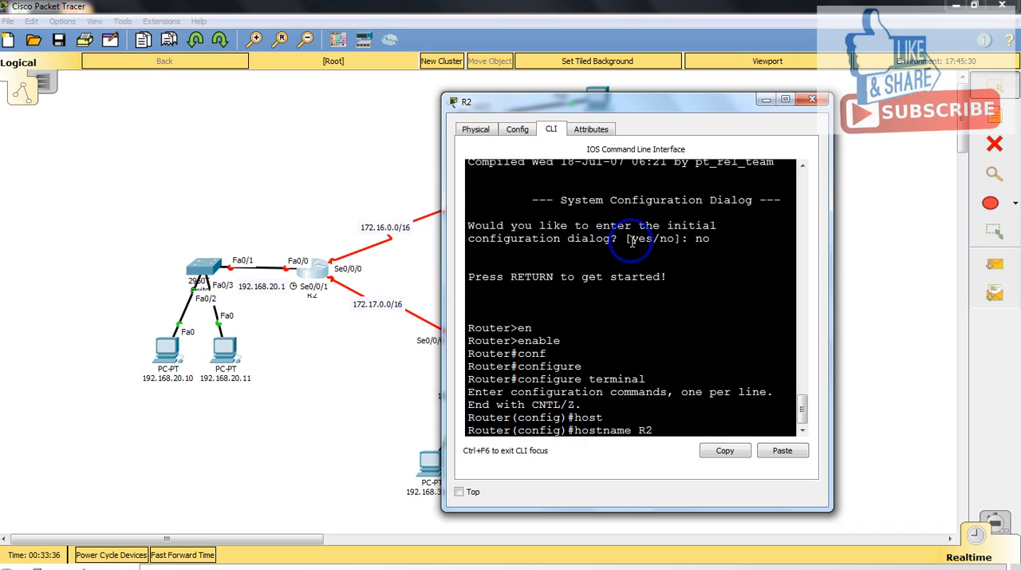
key(Return)
Step: Assign IP address 172.16.0.2 with mask 255.255.0.0 to R2's serial 0/0/0 interface
text(int)
key(Tab)
text(se)
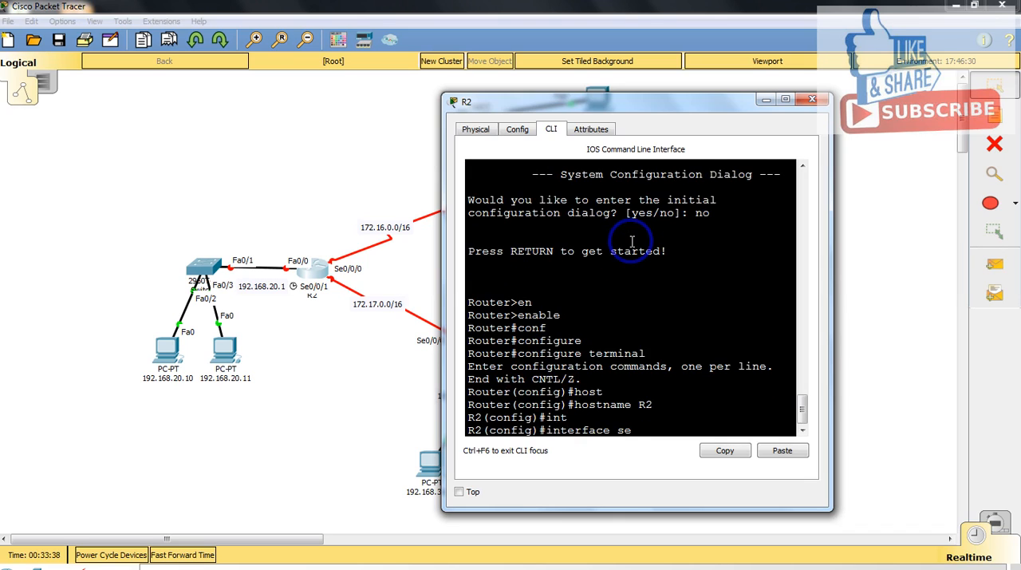
key(Tab)
text(0/0/0)
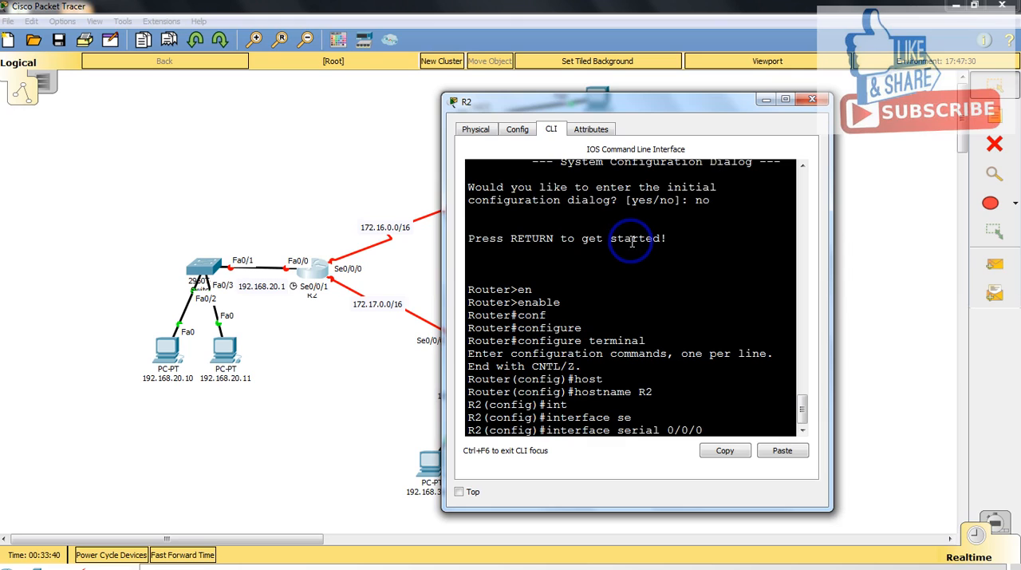
key(Return)
text(ip ad)
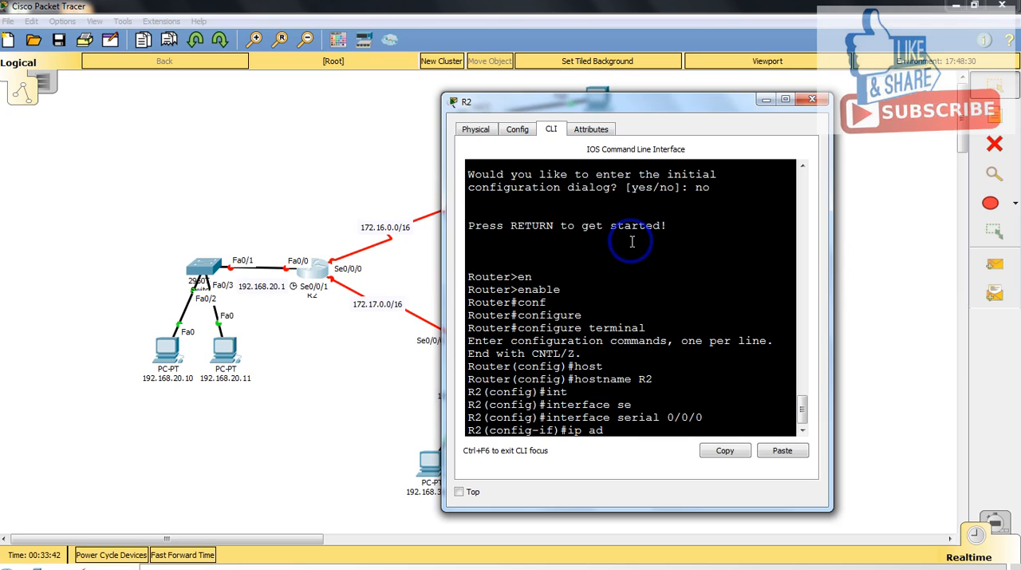
text(d)
key(Tab)
text(172.)
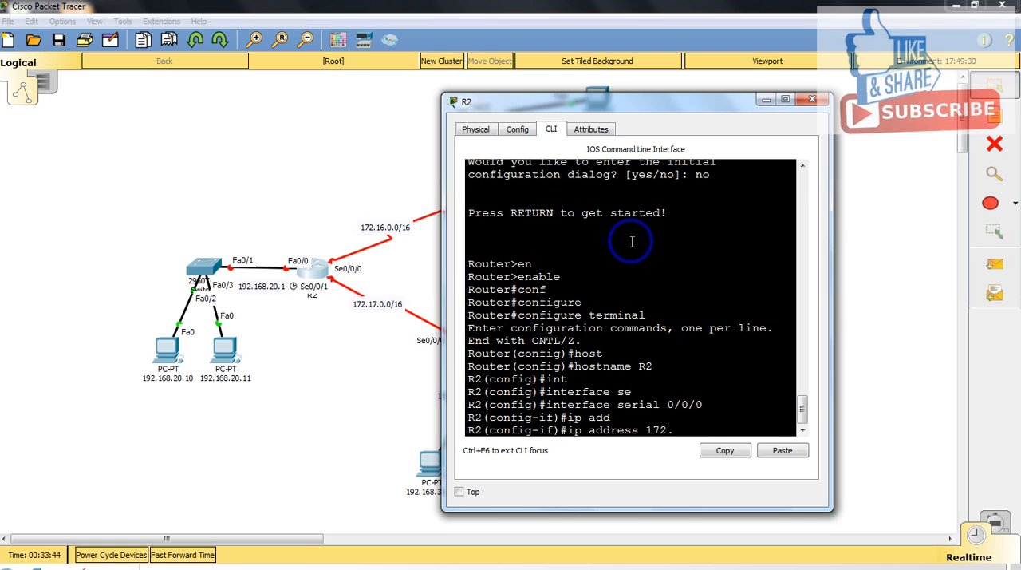
text(16.0.2 255.255.0.0)
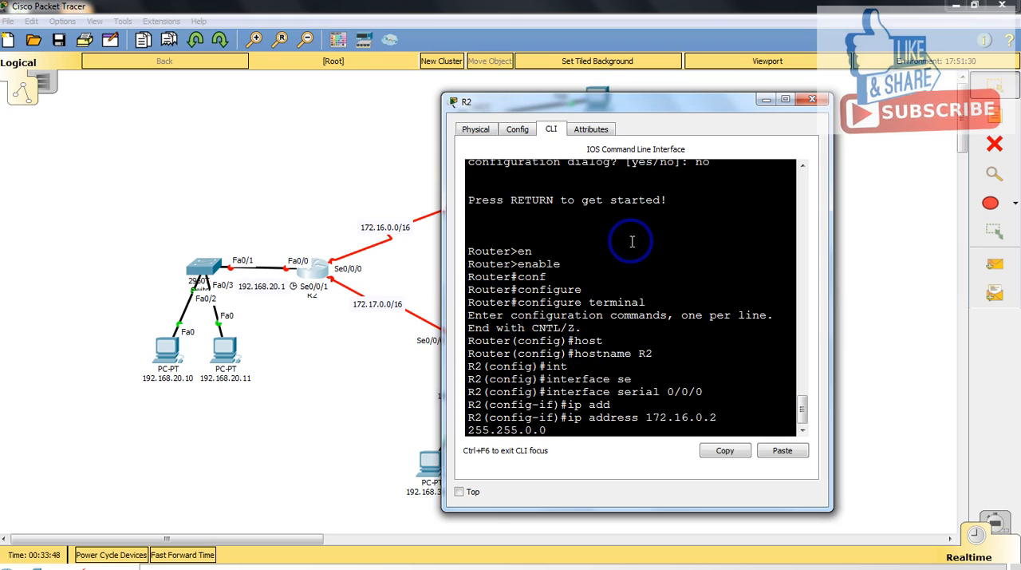
key(Return)
Step: Enable R2's serial 0/0/0 interface with no shutdown
text(no )
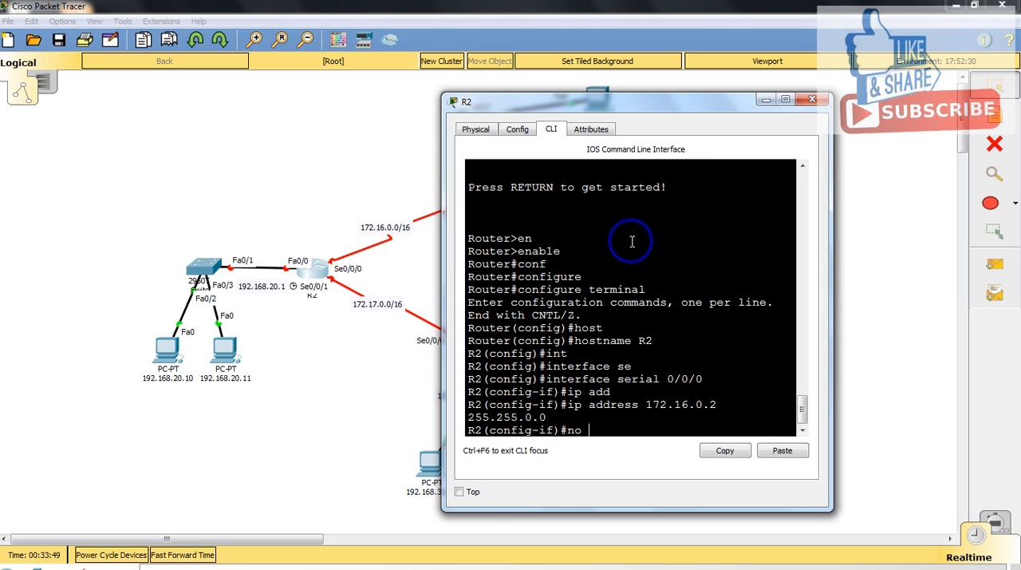
text(sh)
key(Tab)
key(Return)
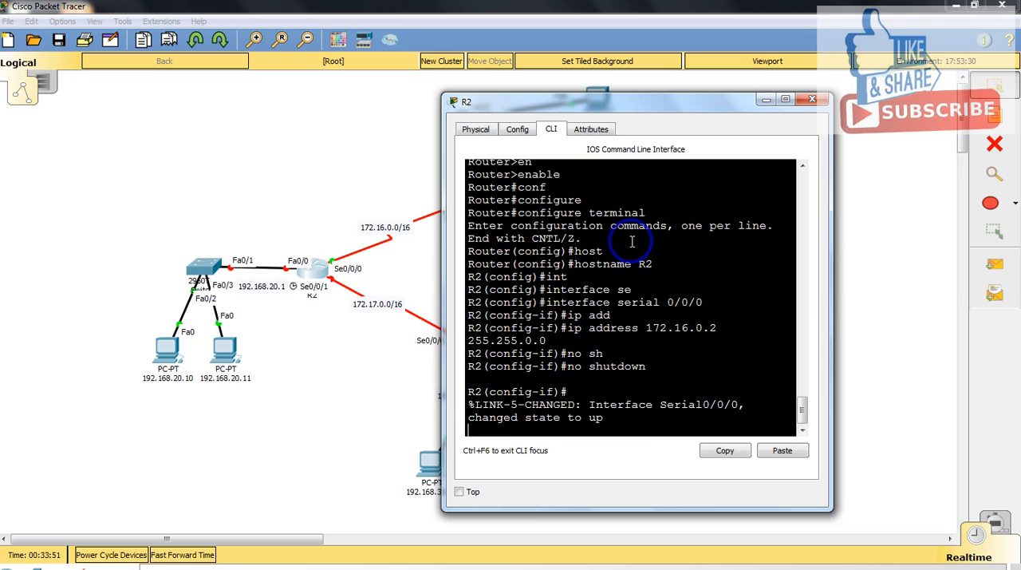
key(Return)
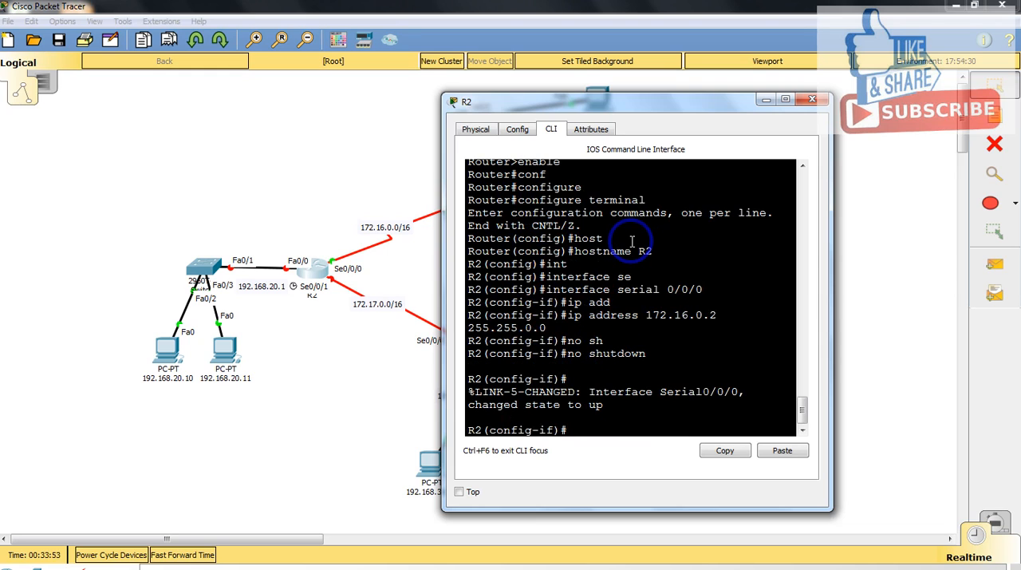
Step: Set the bandwidth of R2's serial 0/0/0 interface to 64 and return to global configuration mode
text(bad)
key(Tab)
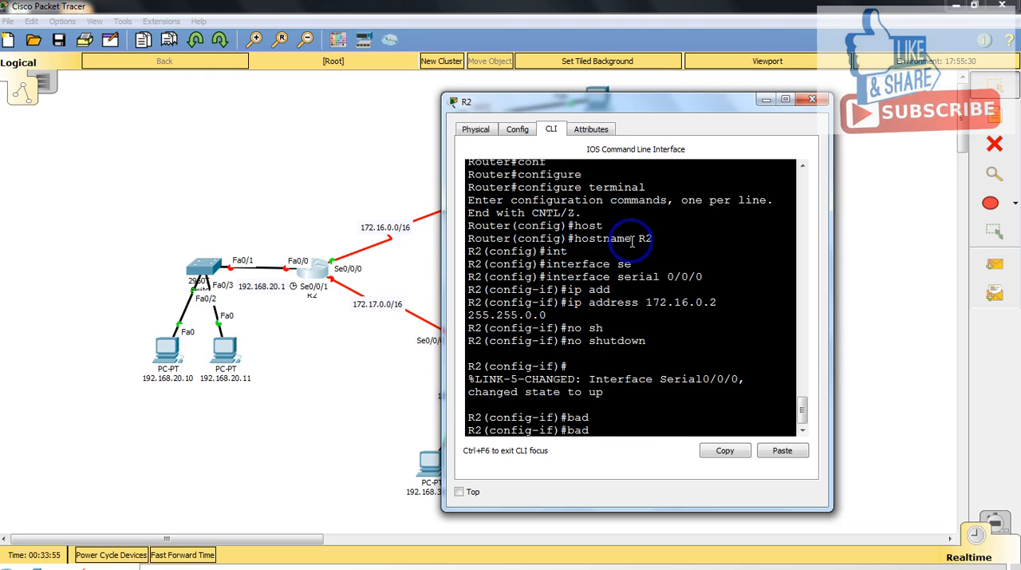
key(BackSpace)
key(BackSpace)
key(BackSpace)
text(band)
key(Tab)
text(64)
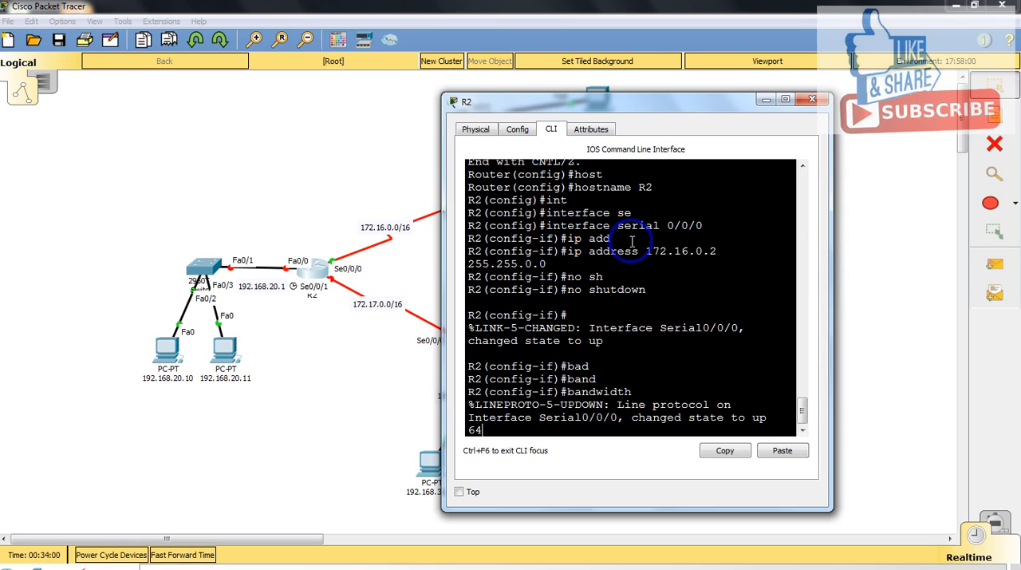
key(Return)
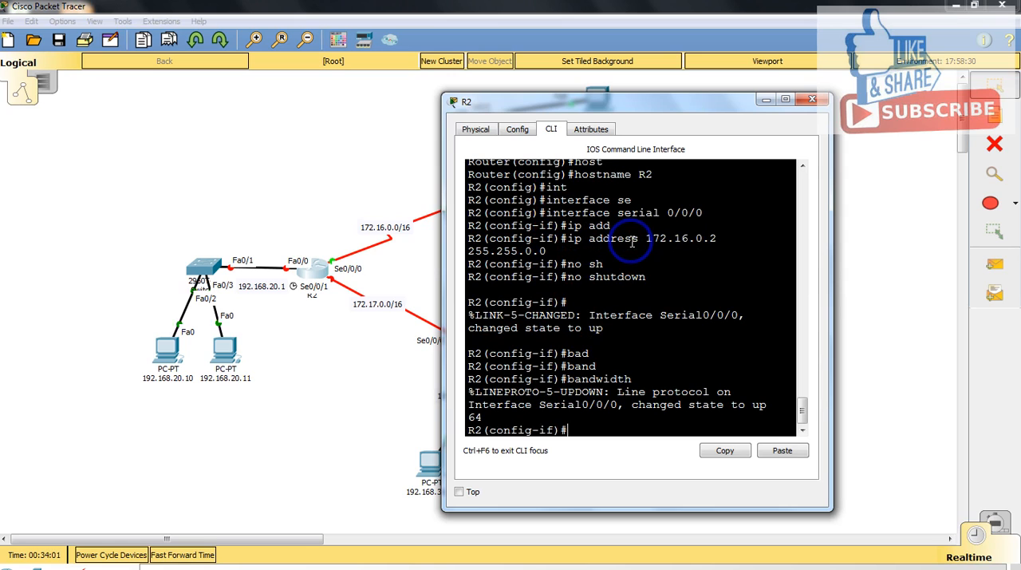
text(exit)
key(Return)
Step: Assign IP address 172.17.0.1 with mask 255.255.0.0 to R2's serial 0/0/1 interface
text(int)
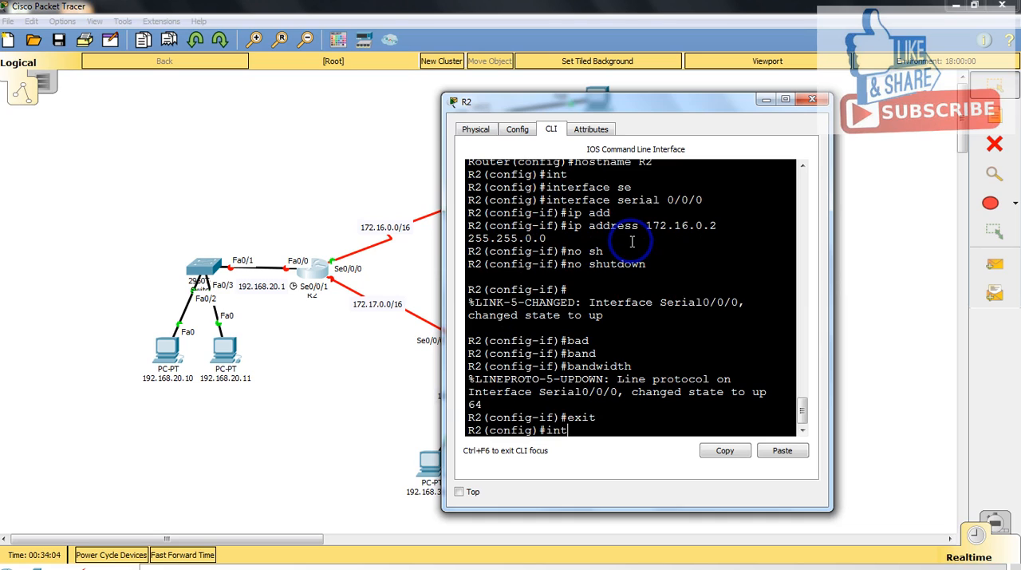
key(Tab)
text(se)
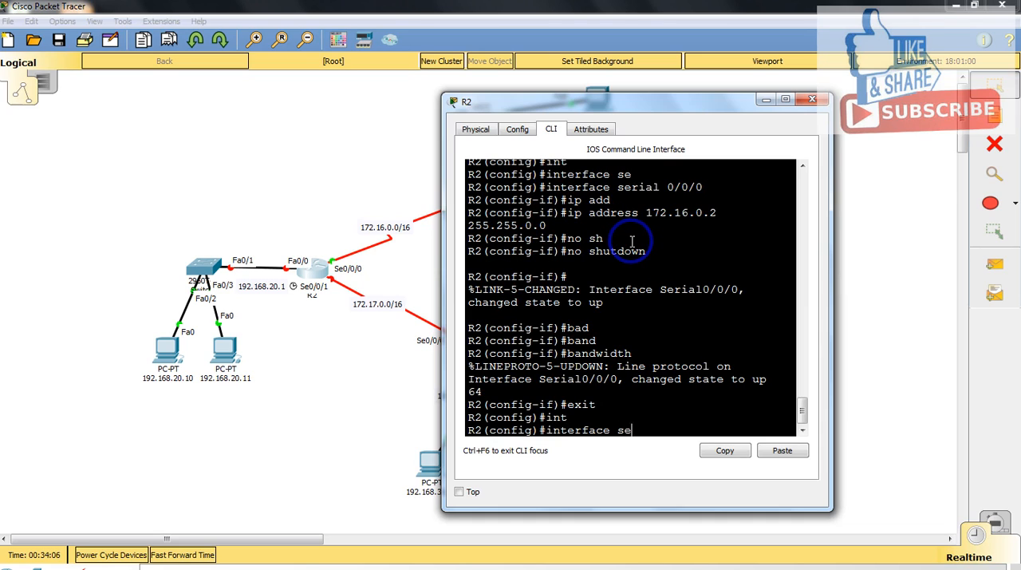
key(Tab)
text(0/0/)
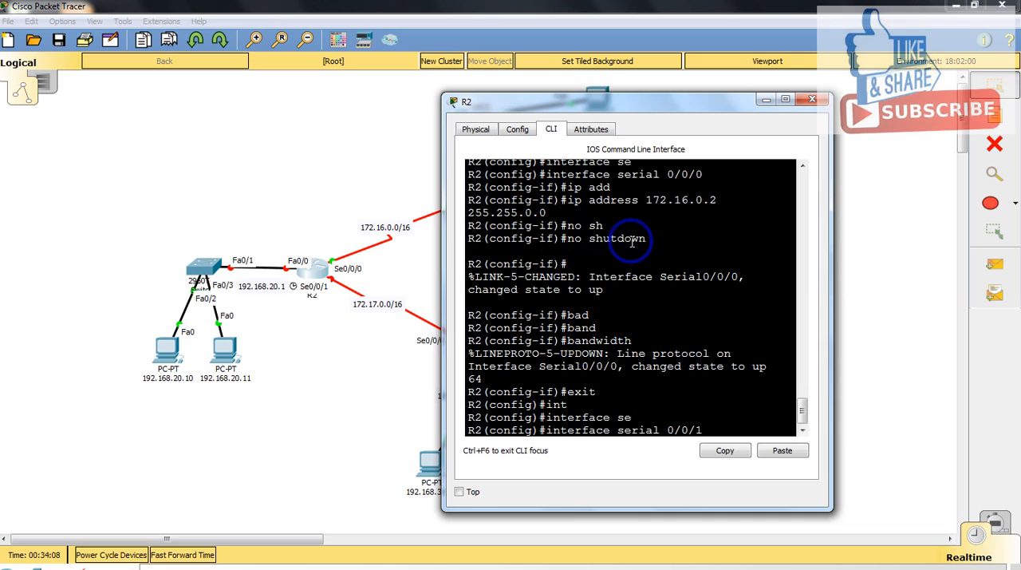
key(Return)
text(ig-if)#i)
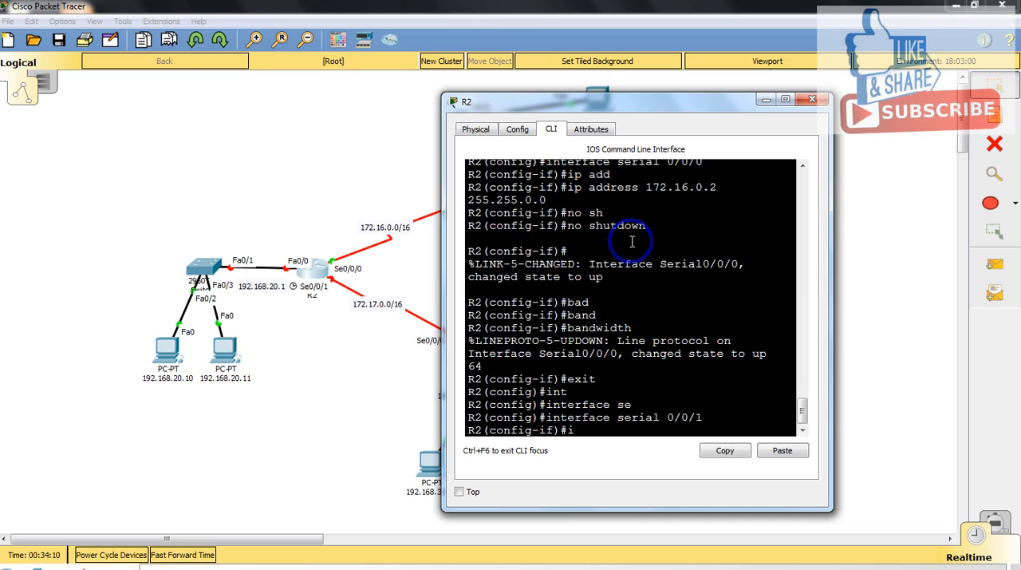
text(p add)
key(Tab)
text(1)
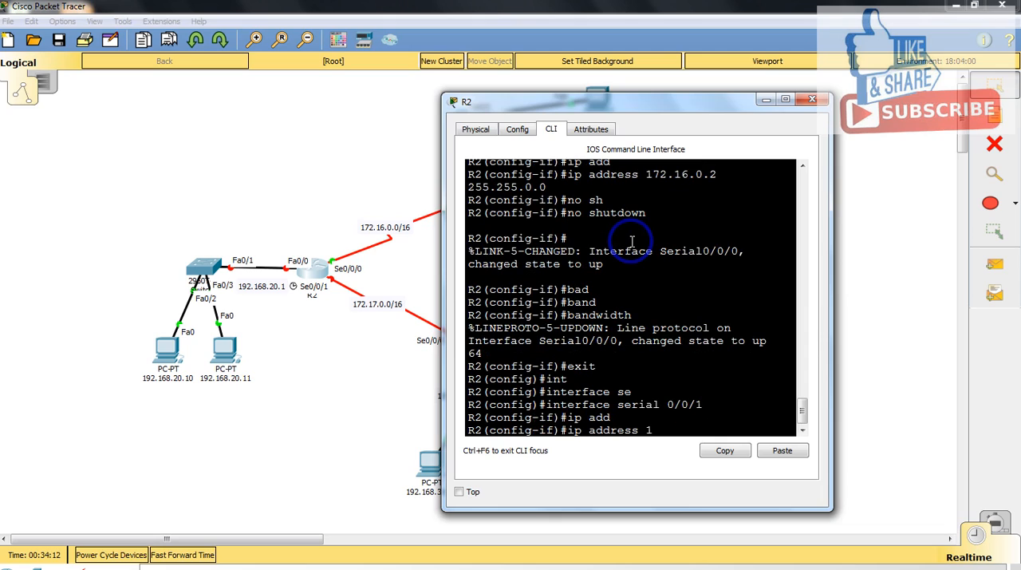
text(72.17.0.1 255.255.0.)
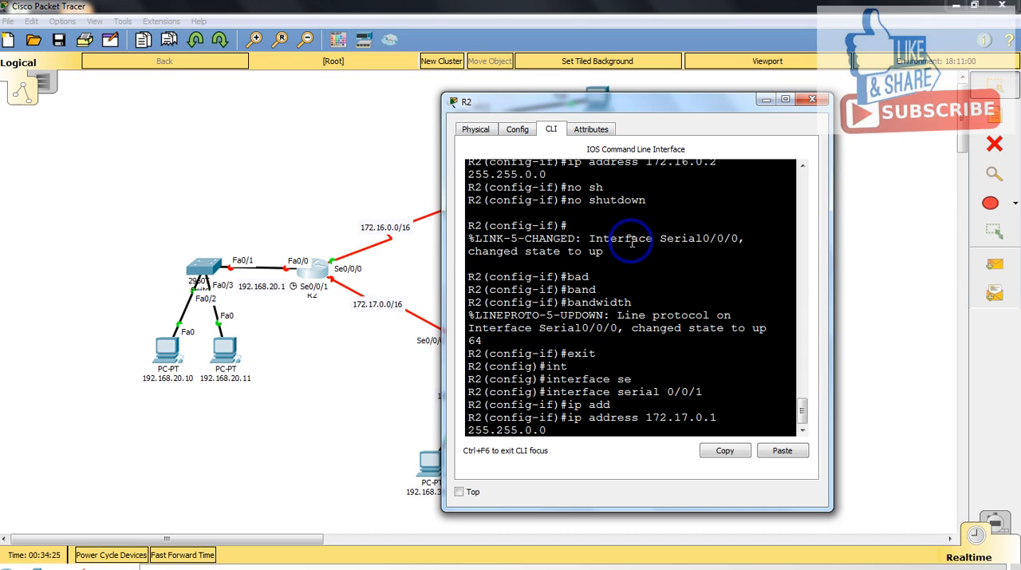
text(0)
key(Return)
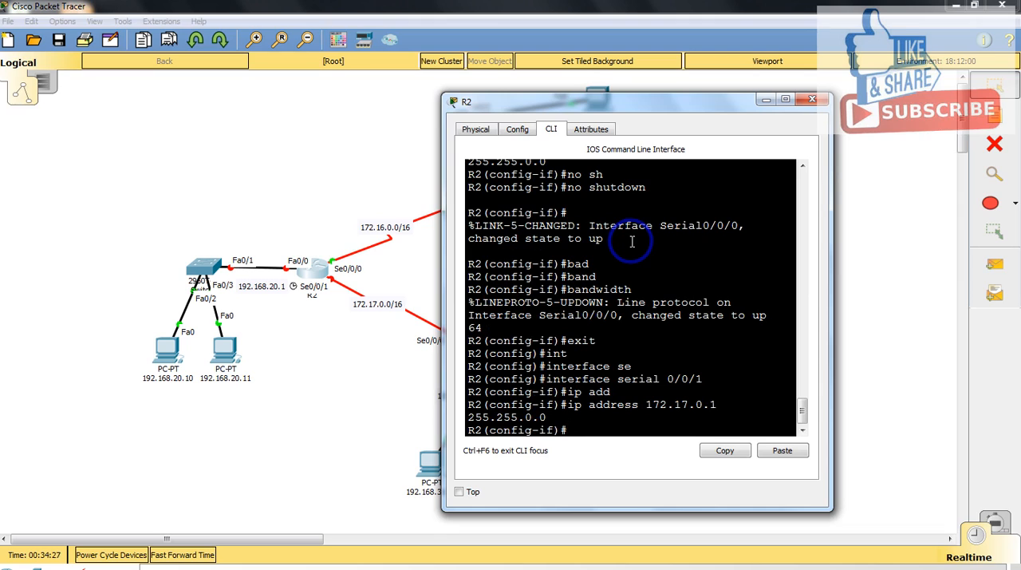
Step: Enable R2's serial 0/0/1 interface with no shutdown
text(no sh)
key(Tab)
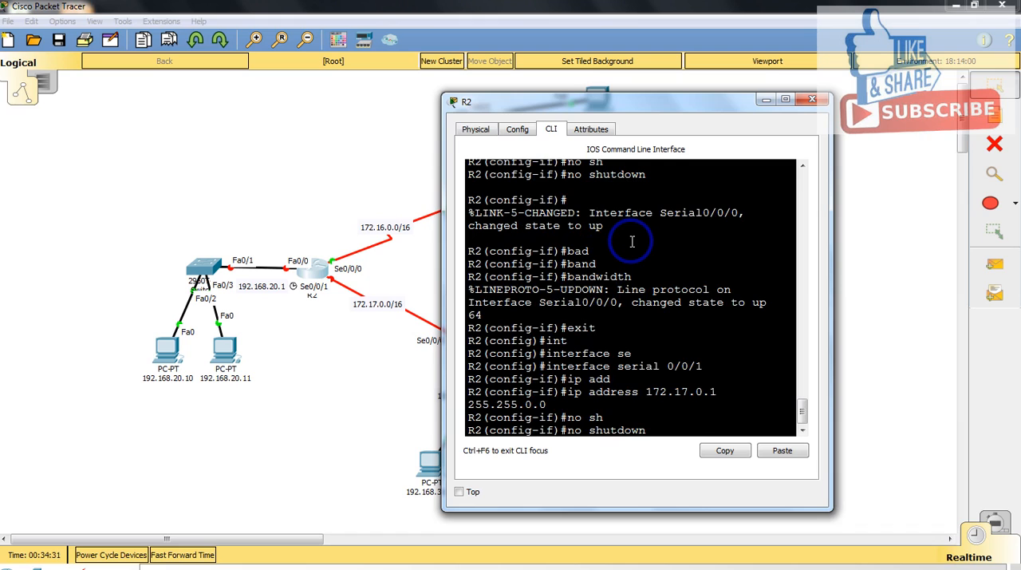
key(Return)
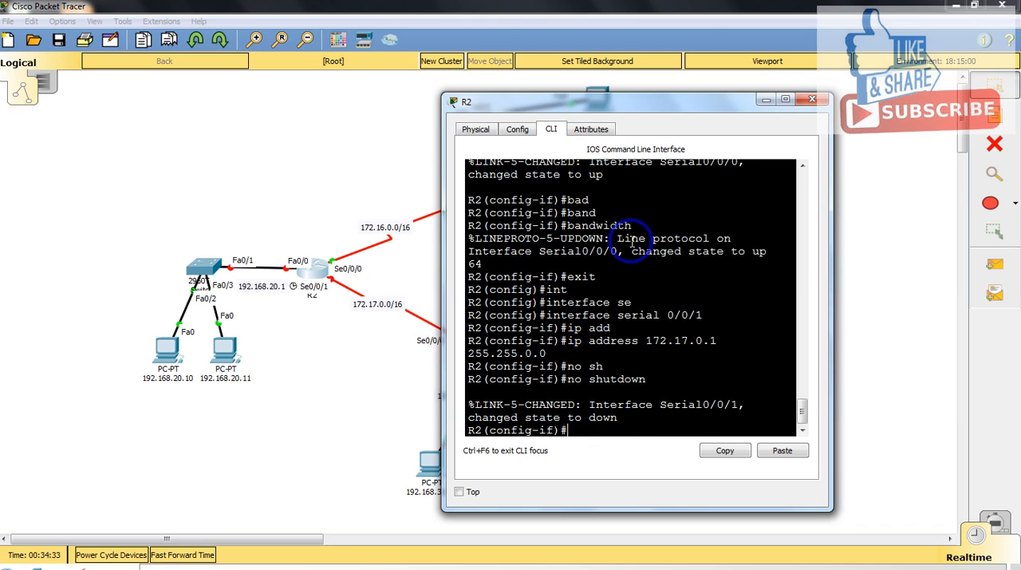
Step: Set the clock rate of R2's serial 0/0/1 interface to 64000
text(clo)
key(Tab)
text(ra)
key(Tab)
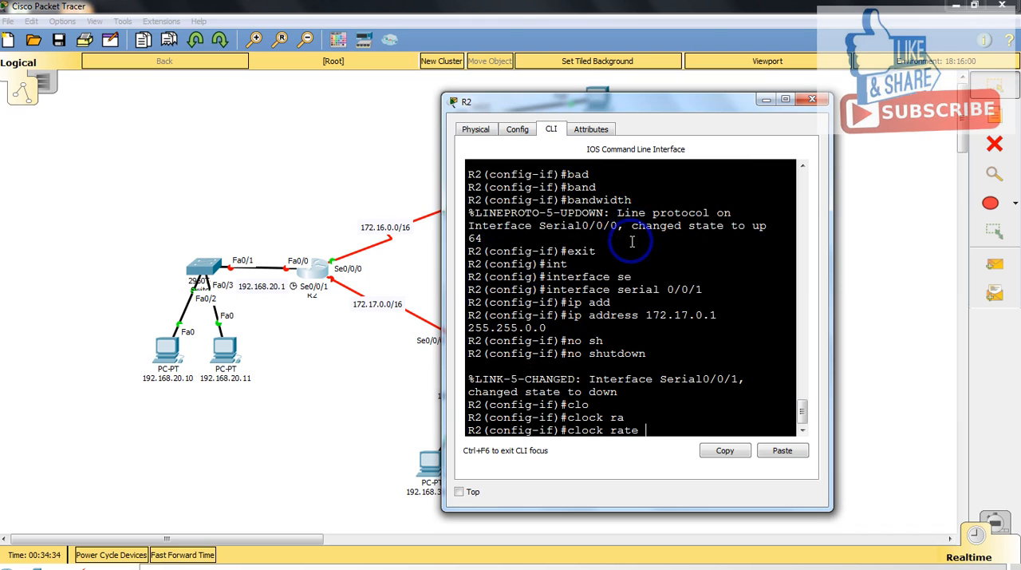
text(64000)
key(Return)
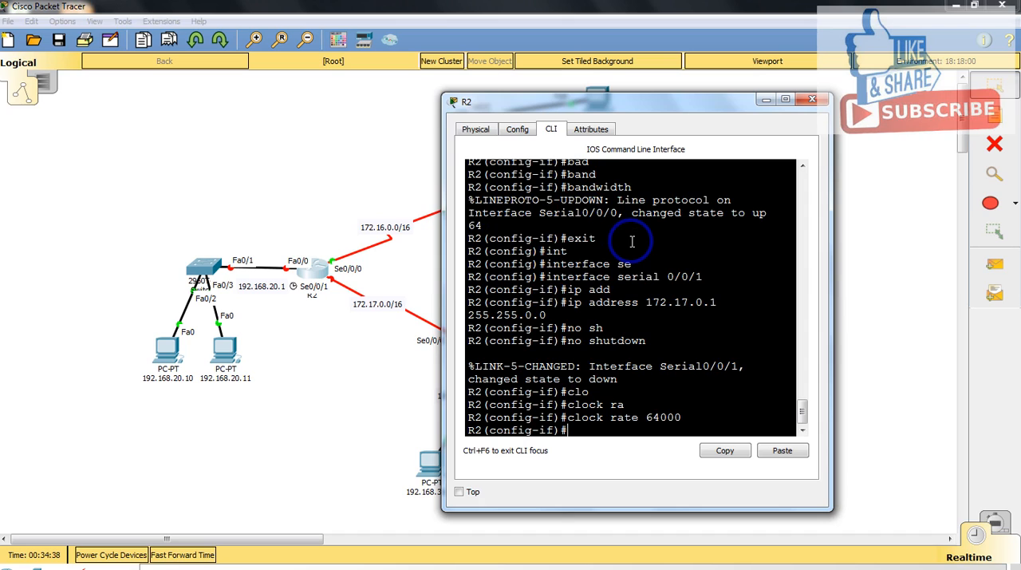
Step: Set the bandwidth of R2's serial 0/0/1 interface to 64 and return to global configuration mode
text(band)
key(Tab)
text(64)
key(Return)
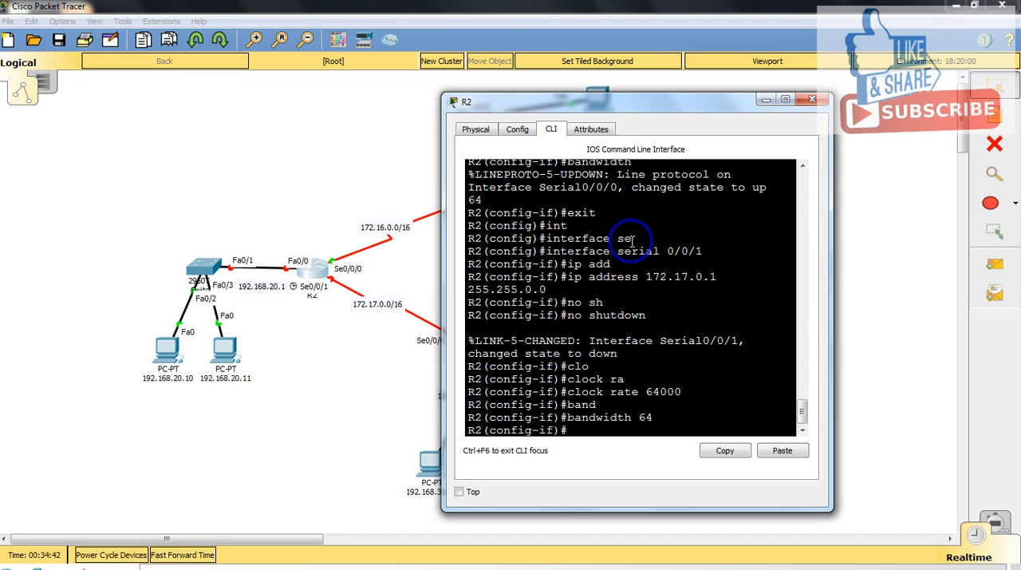
text(exot)
key(Return)
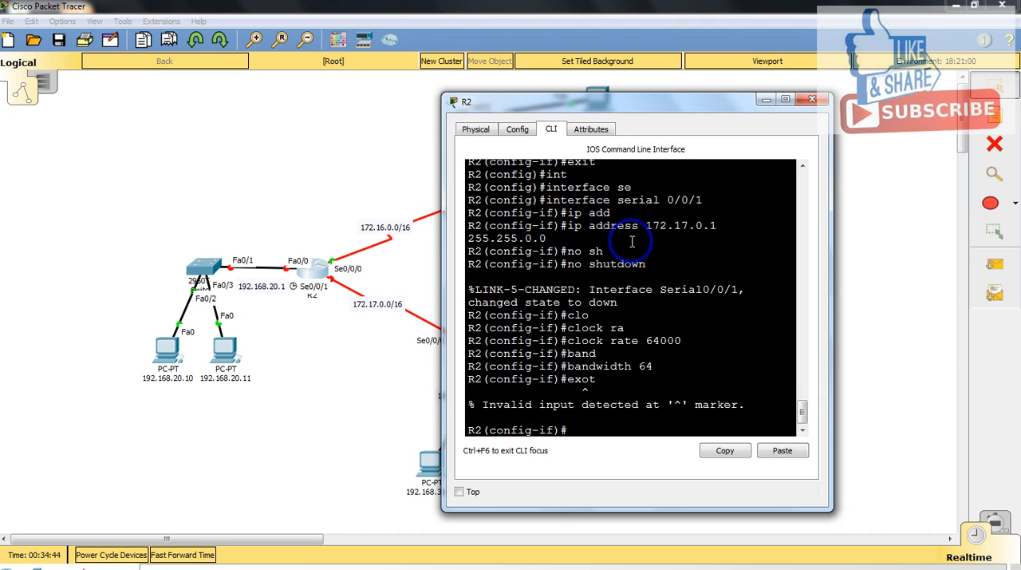
key(Up)
text(it)
key(Return)
Step: Enter interface configuration mode for R2's fastEthernet 0/0 interface
text(int)
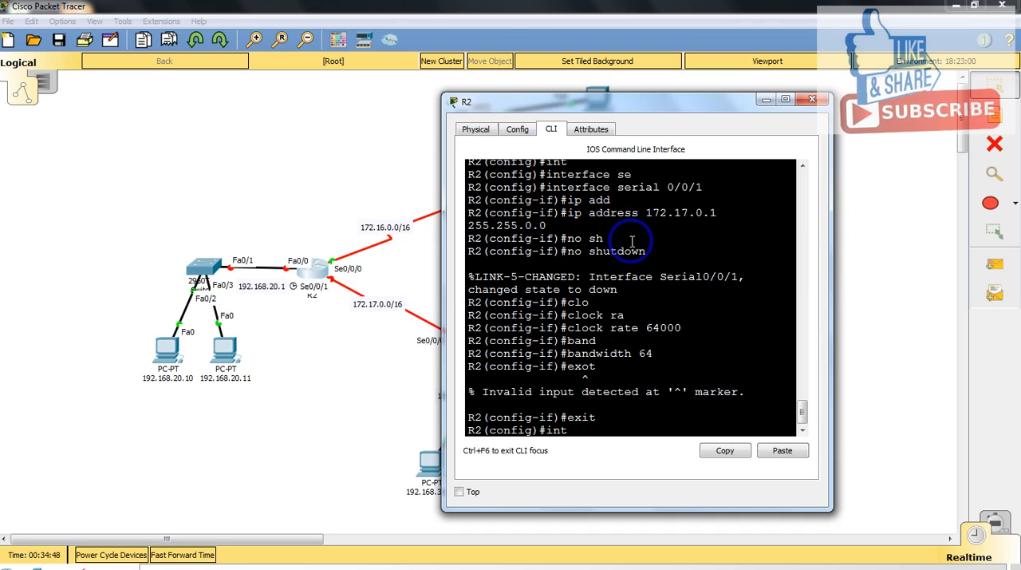
key(Tab)
text(fas)
key(Tab)
text(0/0)
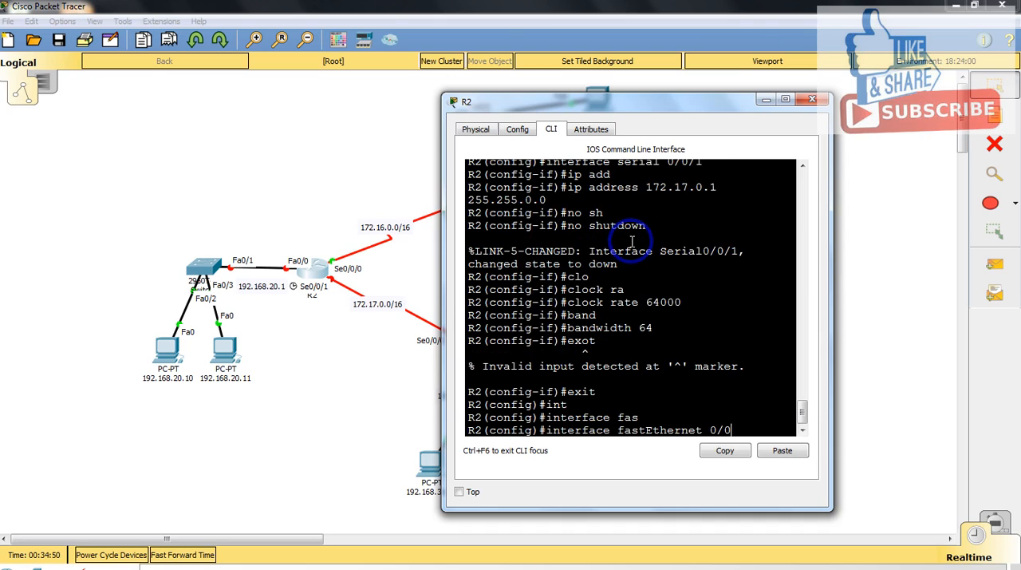
key(Return)
Step: Assign IP address 192.168.20.1 with mask 255.255.255.0 to R2's fastEthernet 0/0 interface
text(ig-if)#i)
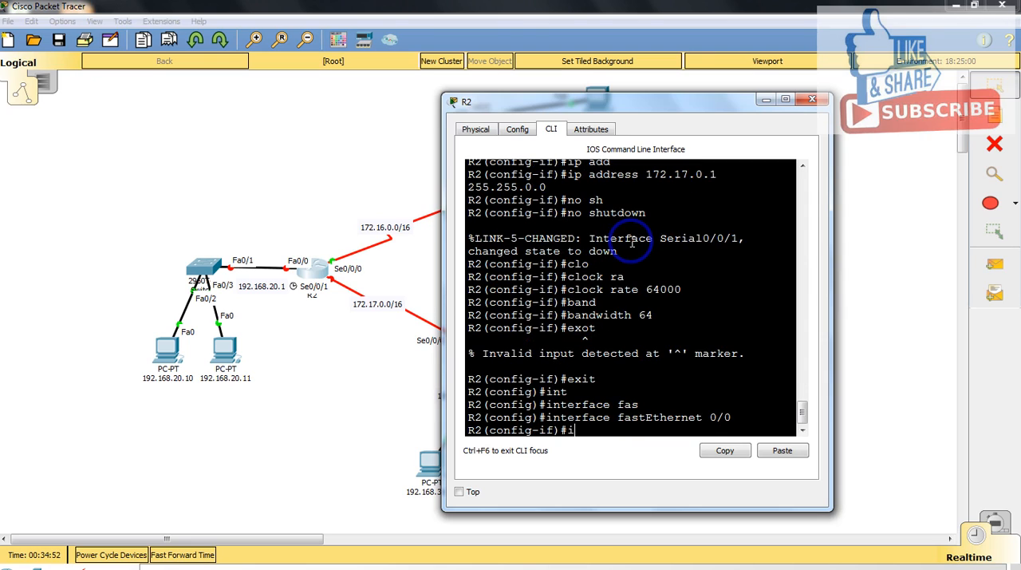
text(p ad)
key(Tab)
text(192.16)
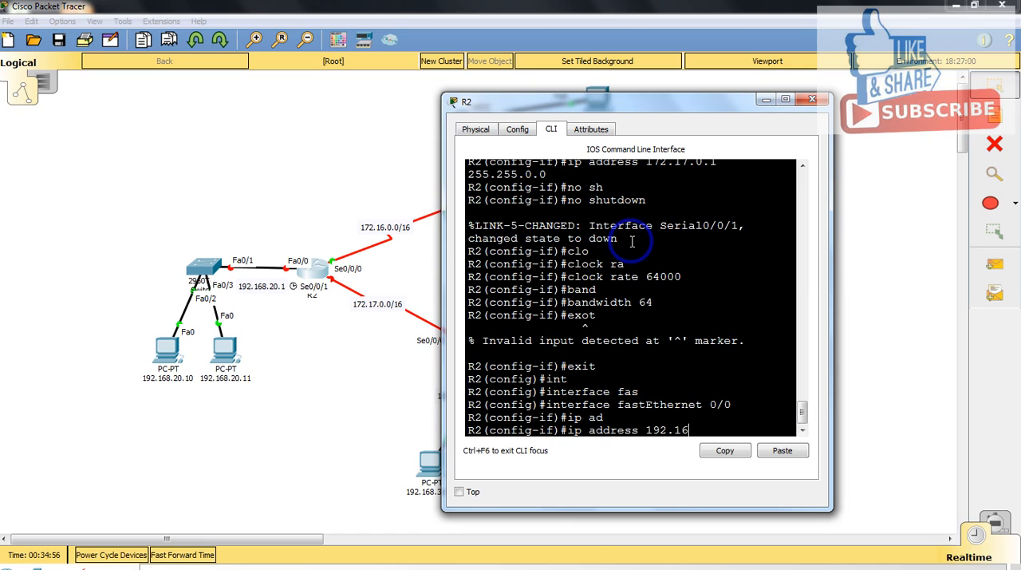
text(8.20.1 255.255.255.0)
key(Return)
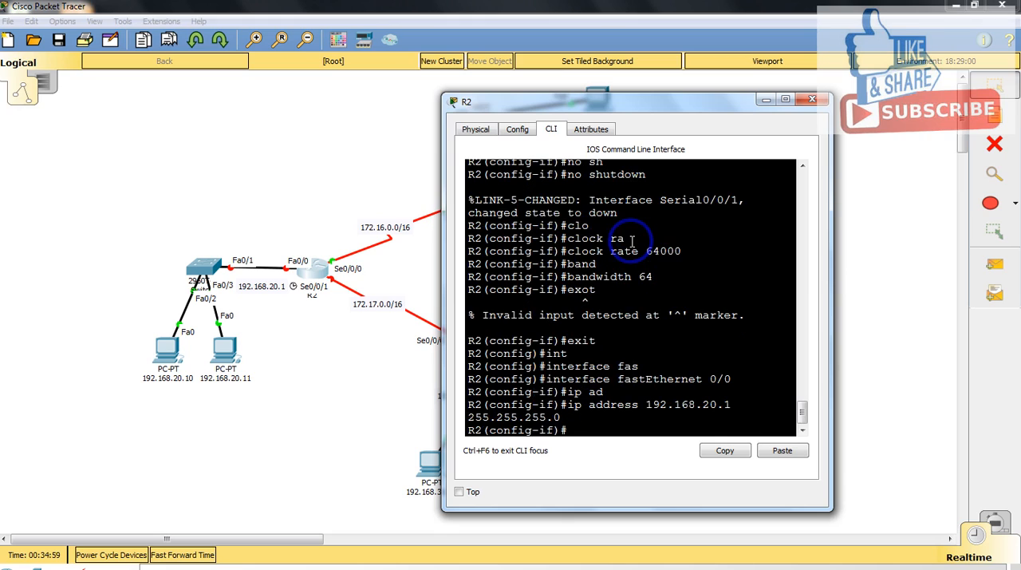
Step: Enable R2's fastEthernet 0/0 interface with no shutdown and close R2's window
text(no sh)
key(Tab)
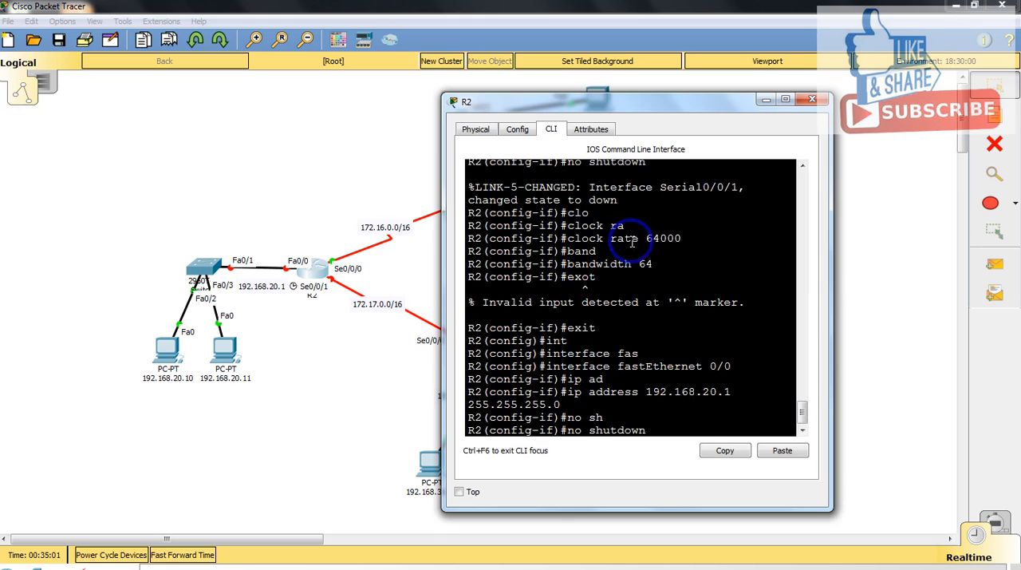
key(Return)
click(813, 99)
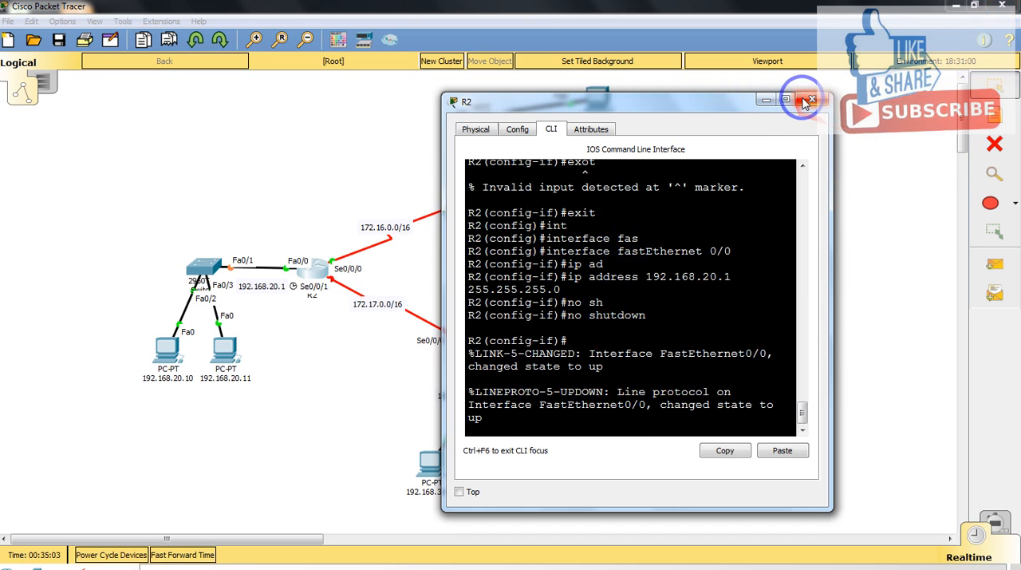
Step: Open the command line of router R3 and answer no to the initial configuration dialog
click(429, 277)
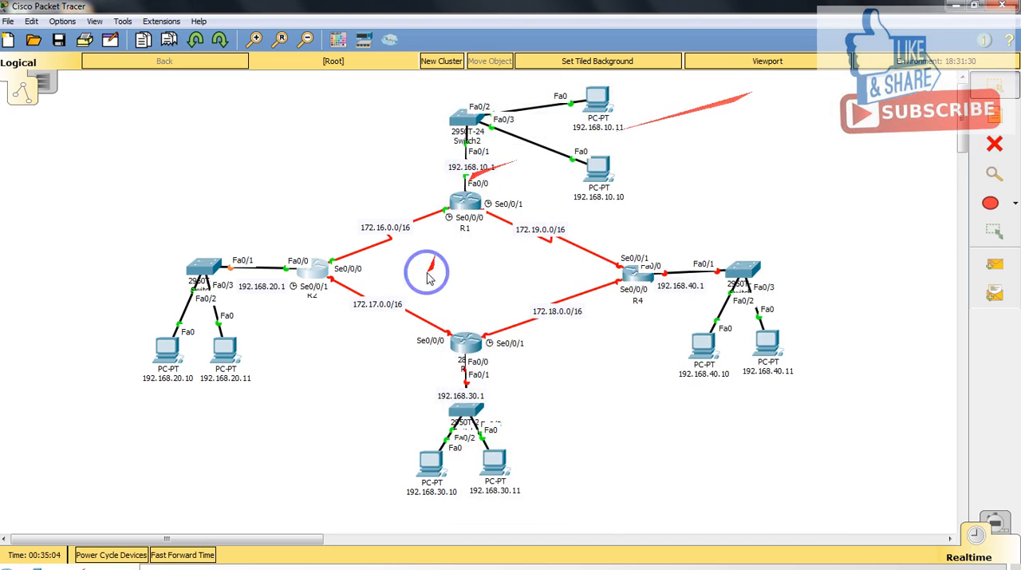
click(467, 344)
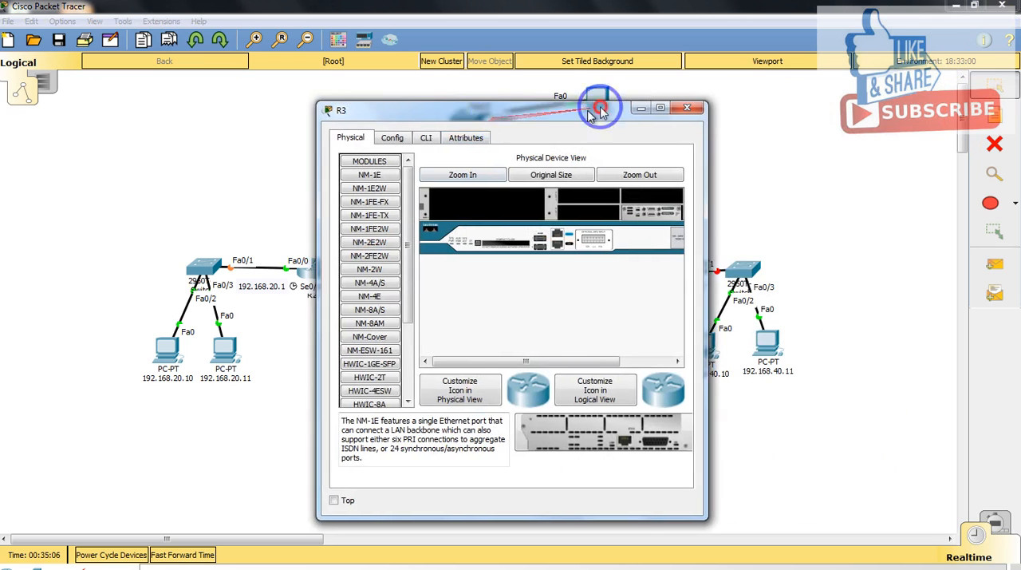
drag(559, 107, 682, 92)
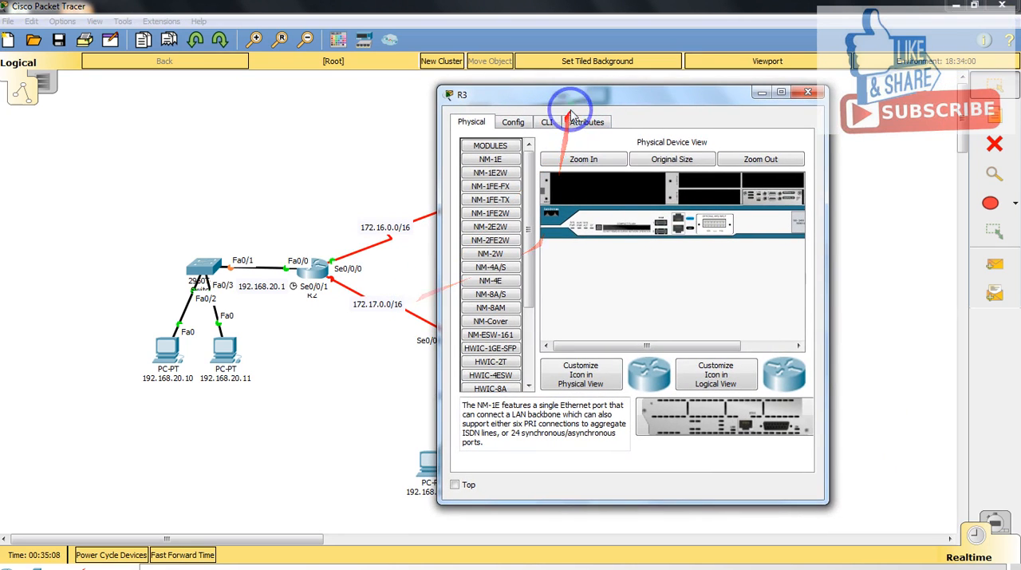
drag(569, 97, 630, 87)
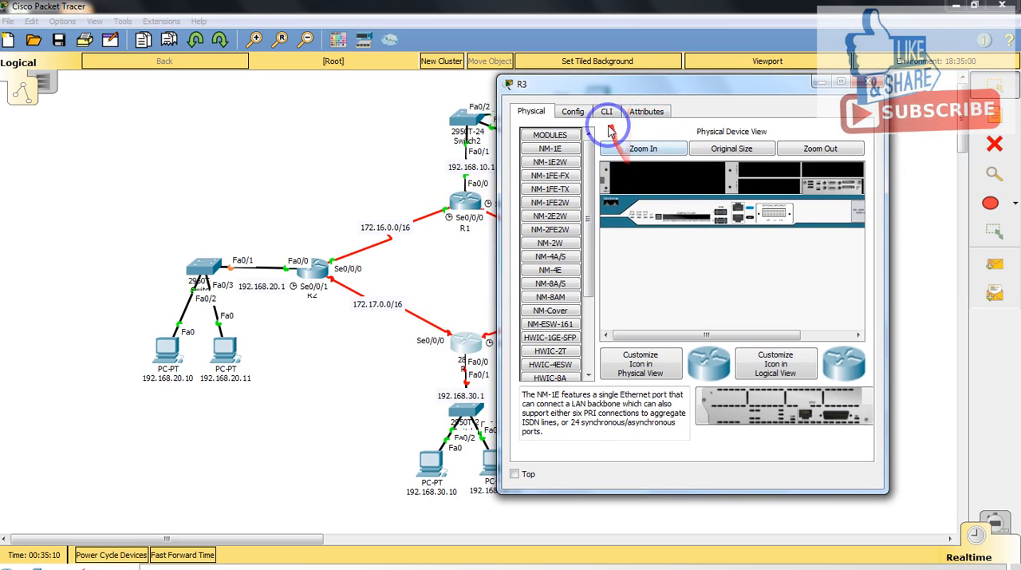
click(606, 111)
text(no)
key(Return)
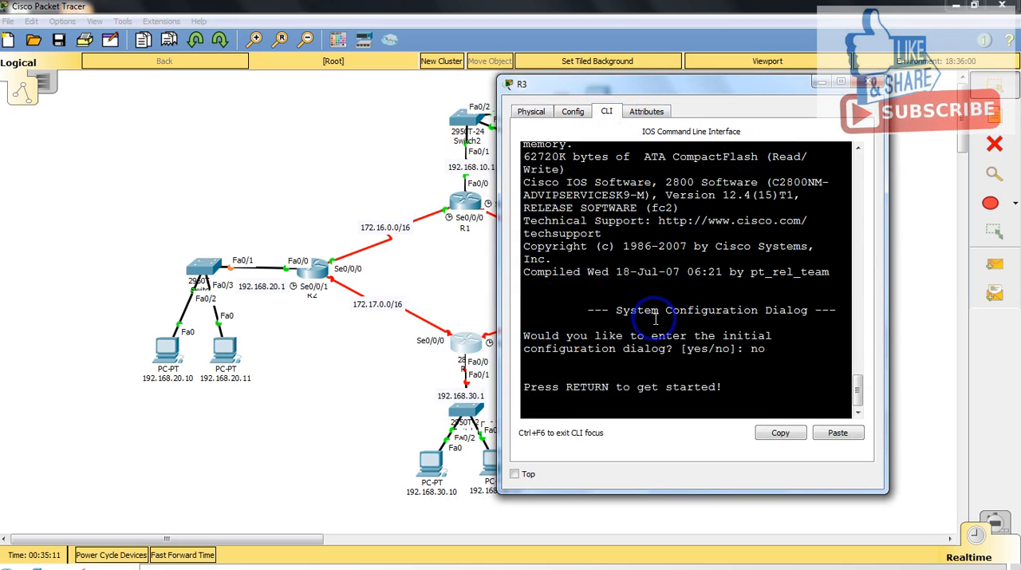
Step: Enter privileged mode on R3 with enable and go into global configuration mode with configure terminal
key(Return)
text(en)
key(Tab)
key(Return)
text(c)
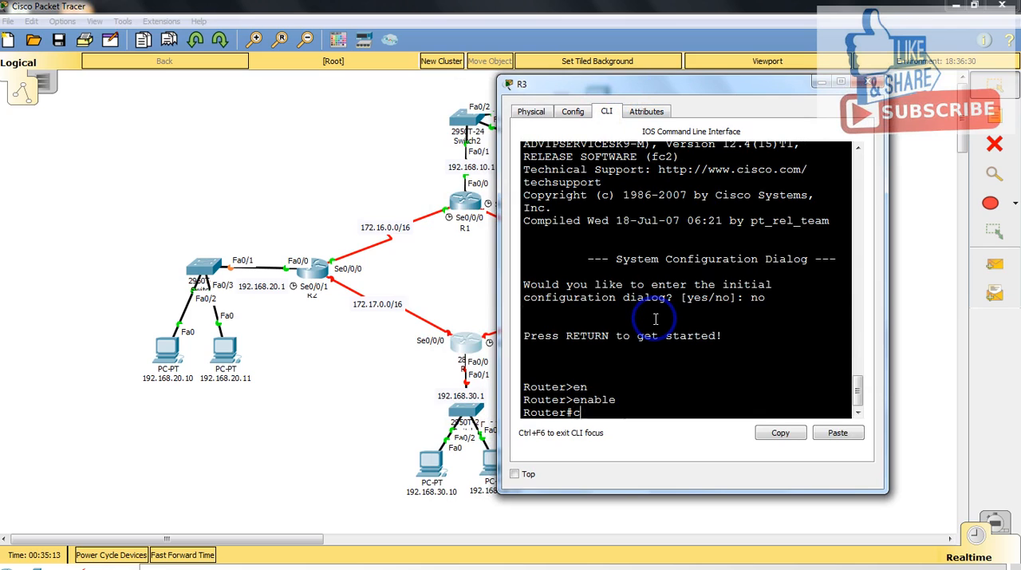
text(onf)
key(Tab)
text(terminal)
key(Return)
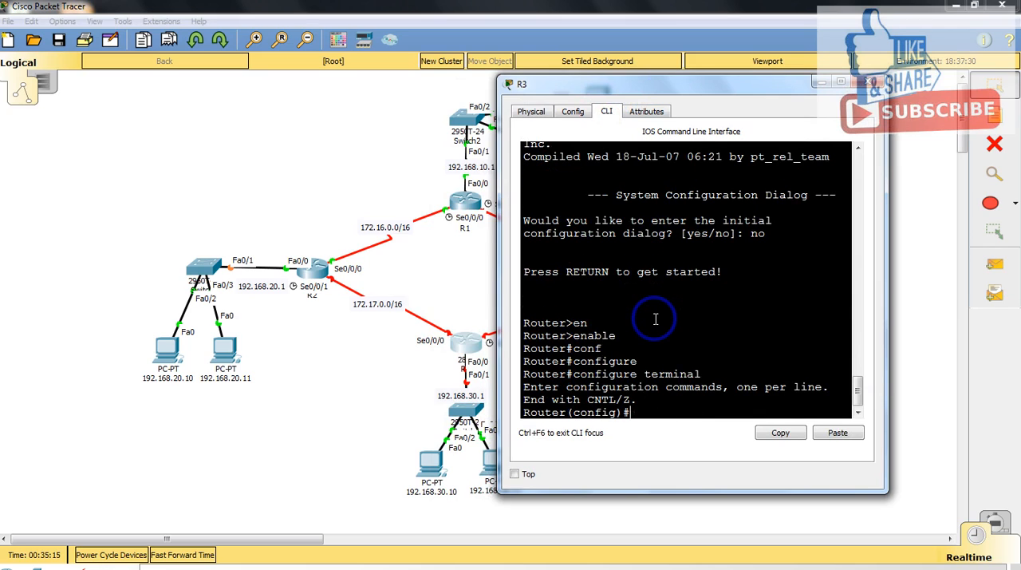
Step: Set the router's hostname to R3
text(host)
key(Tab)
text(R)
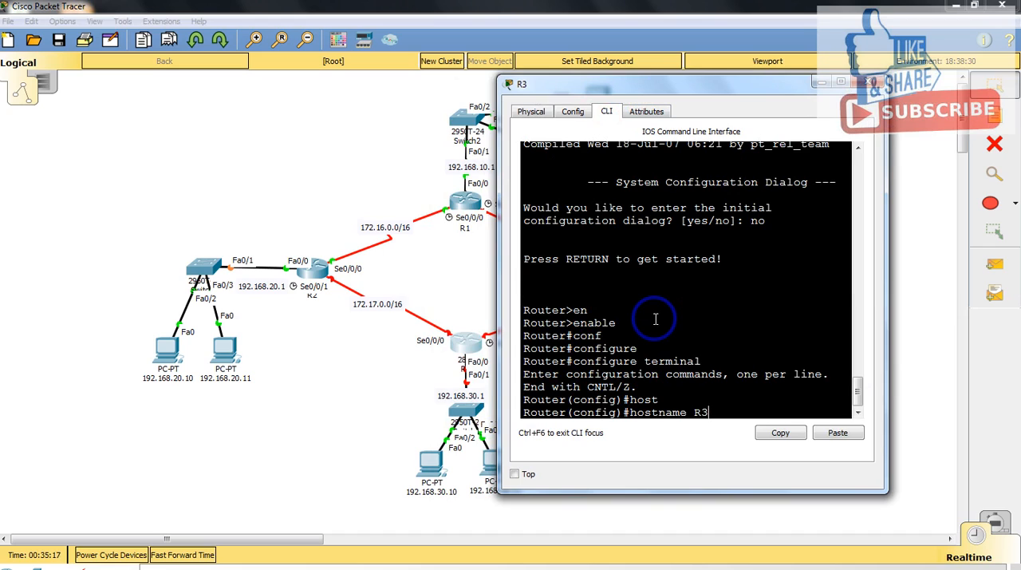
text(3)
key(Return)
Step: Enter interface configuration mode for R3's serial 0/0/0 interface
text(int)
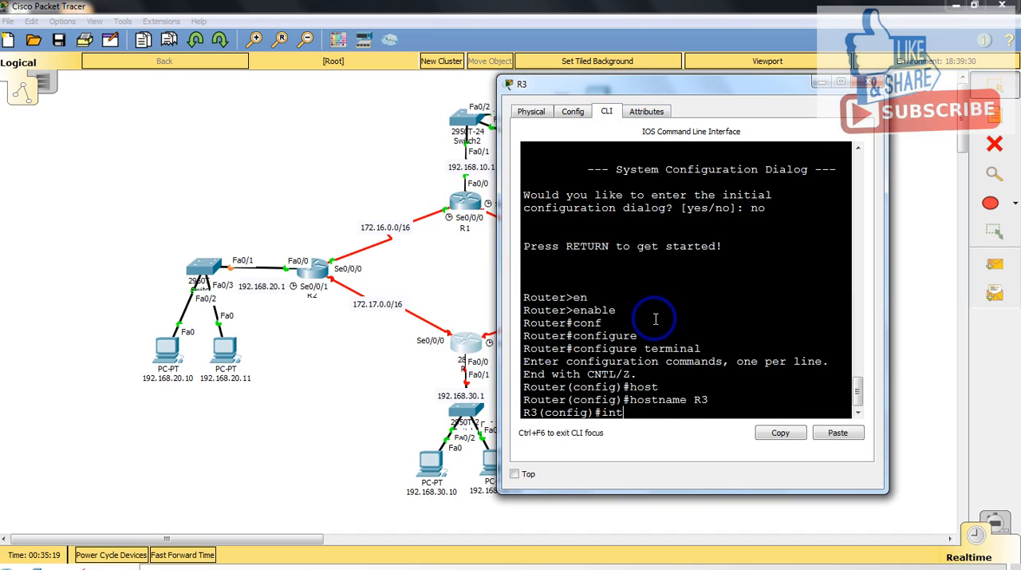
key(Tab)
text(se)
key(Tab)
text(0/0)
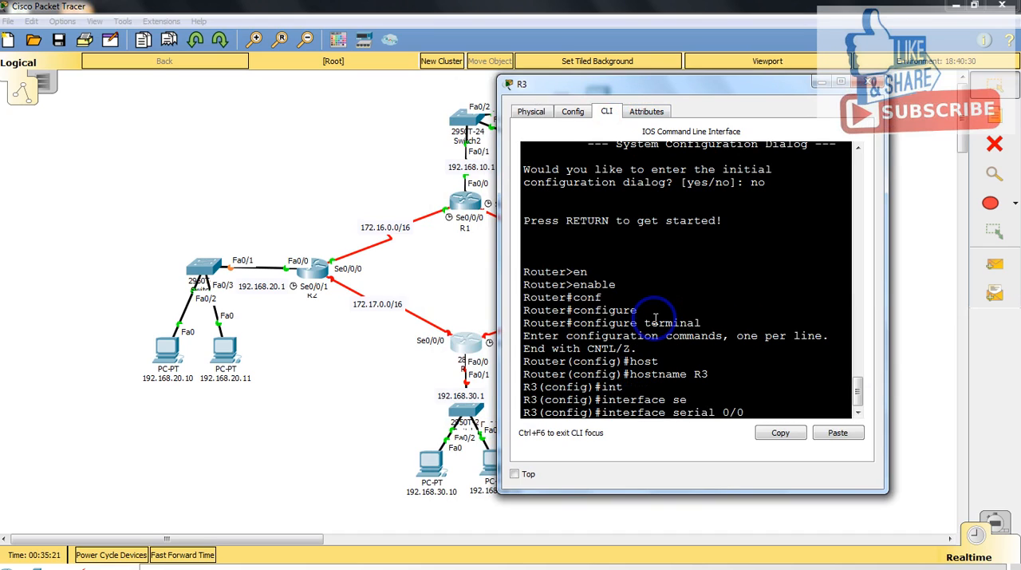
text(/0)
key(Return)
Step: Assign IP address 172.17.0.2 with mask 255.255.0.0 to R3's serial 0/0/0 interface
text(ip a)
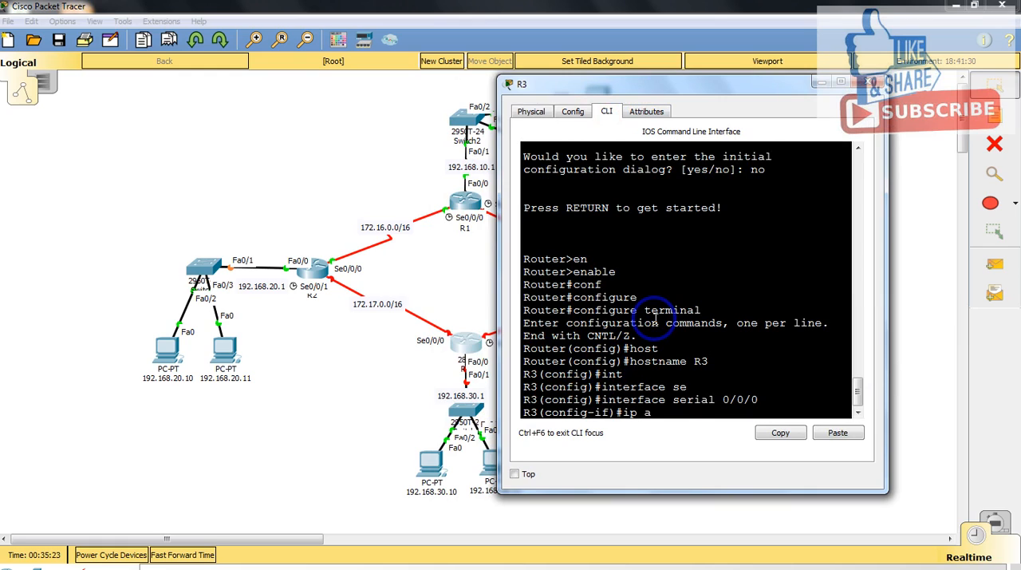
text(d)
key(Tab)
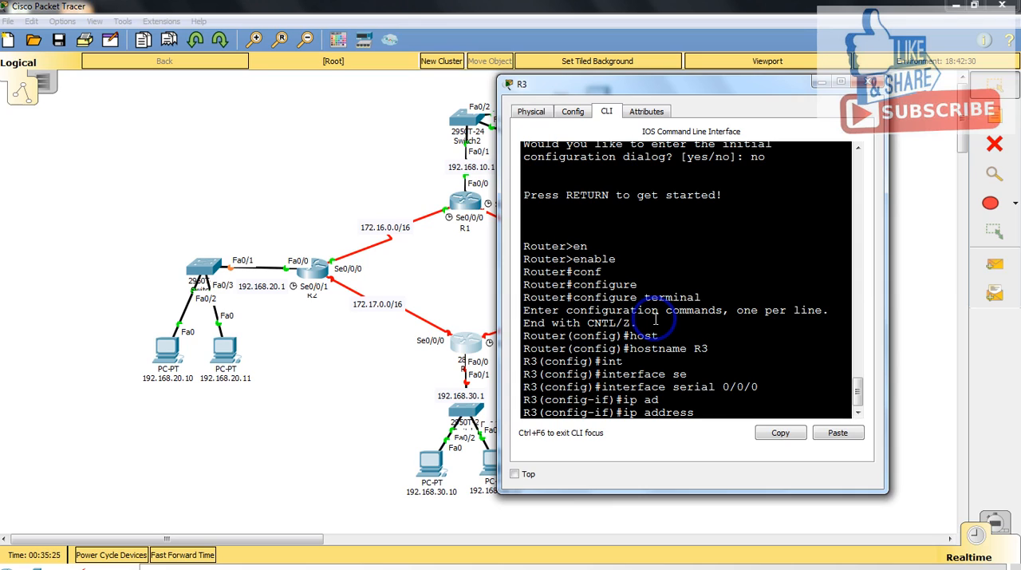
text(172.167.0.2 25.)
text(.255.2)
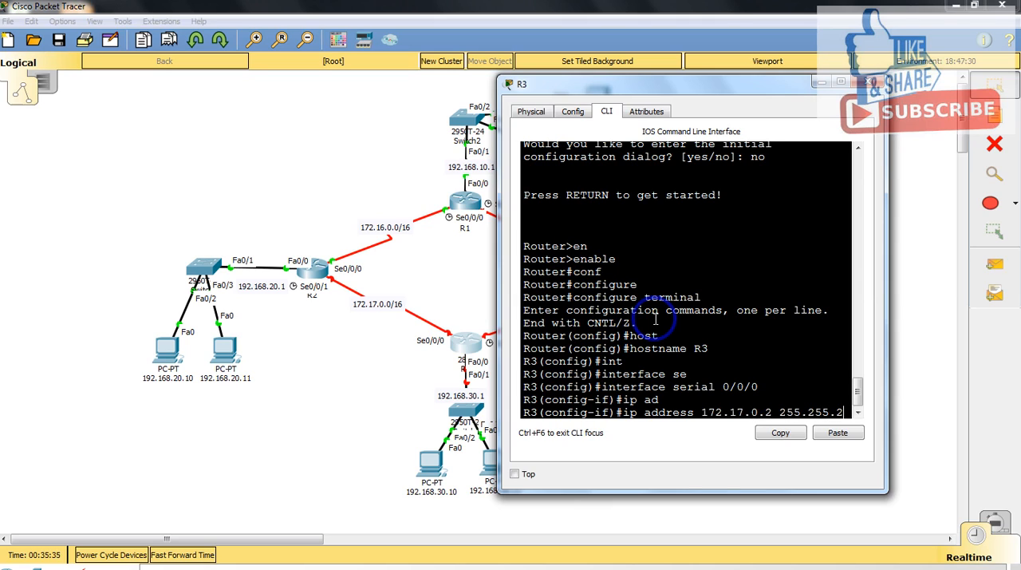
key(BackSpace)
text(0.0)
key(Return)
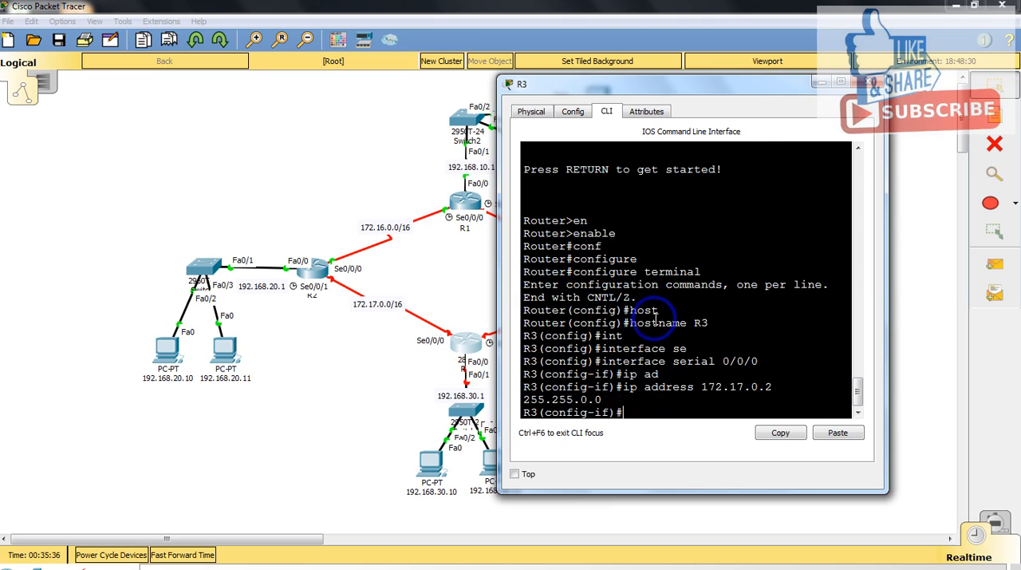
Step: Enable R3's serial 0/0/0 interface with no shutdown and return to global configuration mode
text(no sh)
key(Tab)
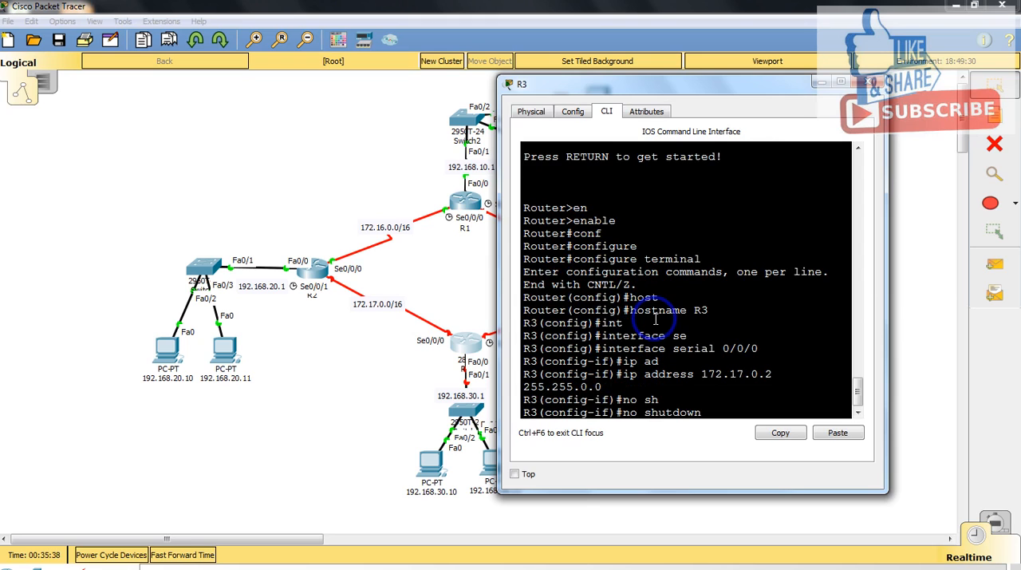
key(Return)
key(Return)
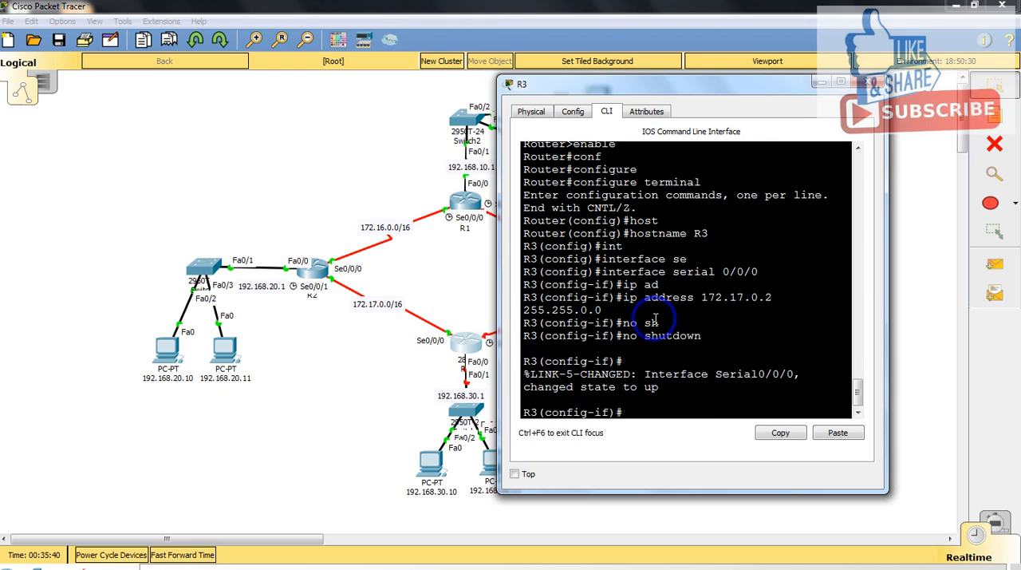
text(int)
key(Tab)
key(BackSpace)
key(BackSpace)
key(BackSpace)
text(exit)
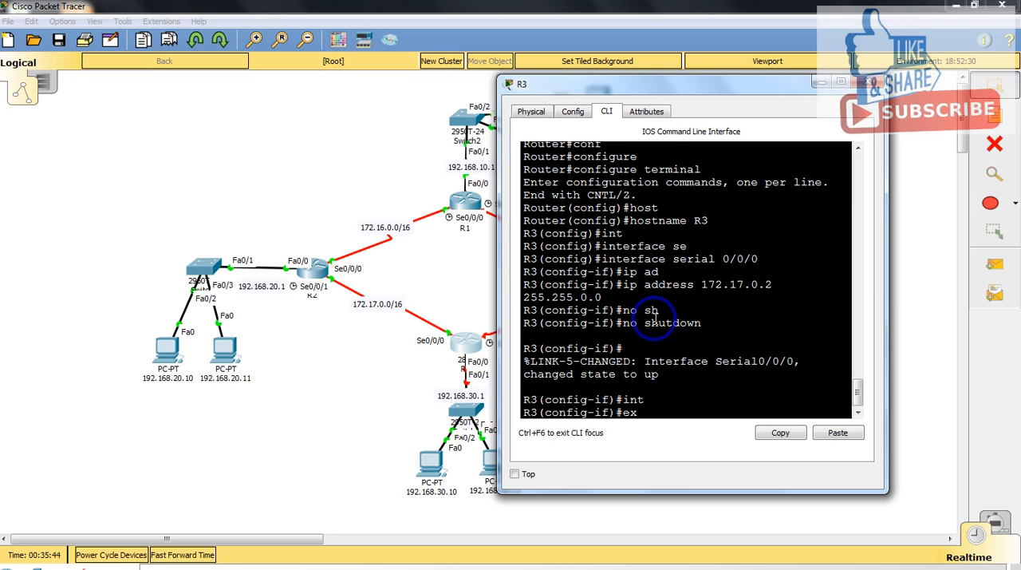
key(Return)
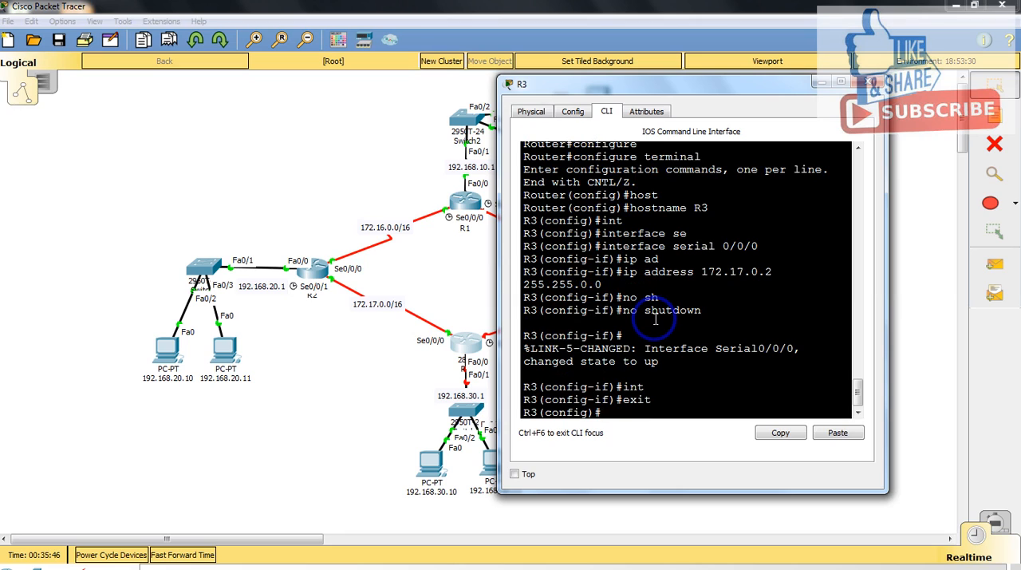
Step: Enter interface configuration mode for R3's serial 0/0/1 interface
text(int)
key(Tab)
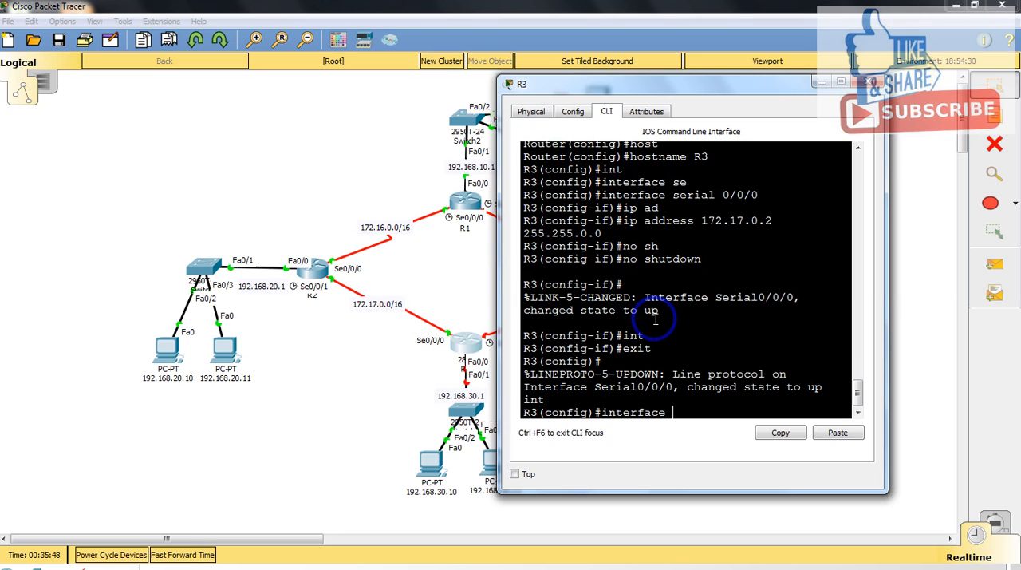
text(se)
key(Tab)
text(0)
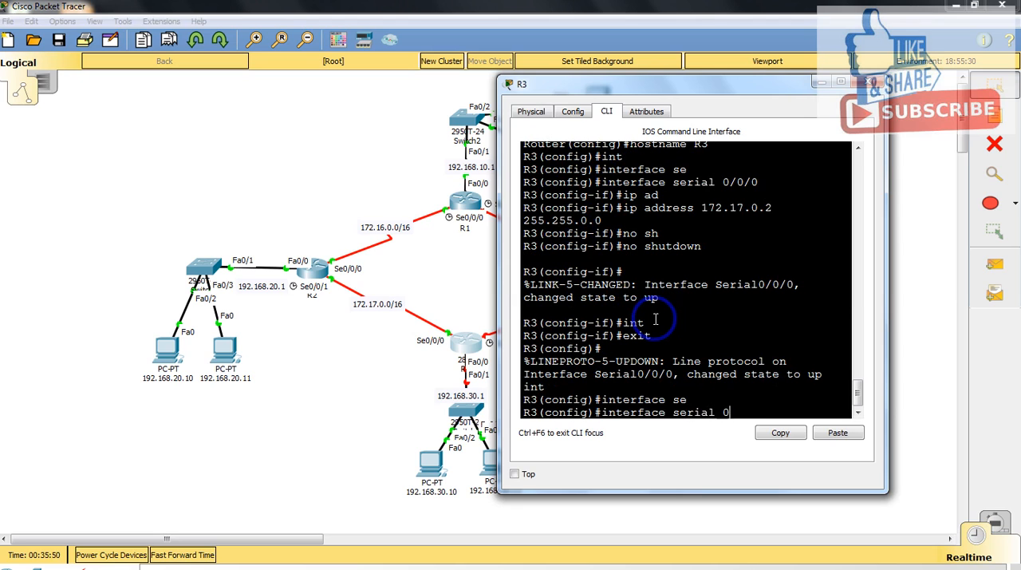
text(/0/1)
key(Return)
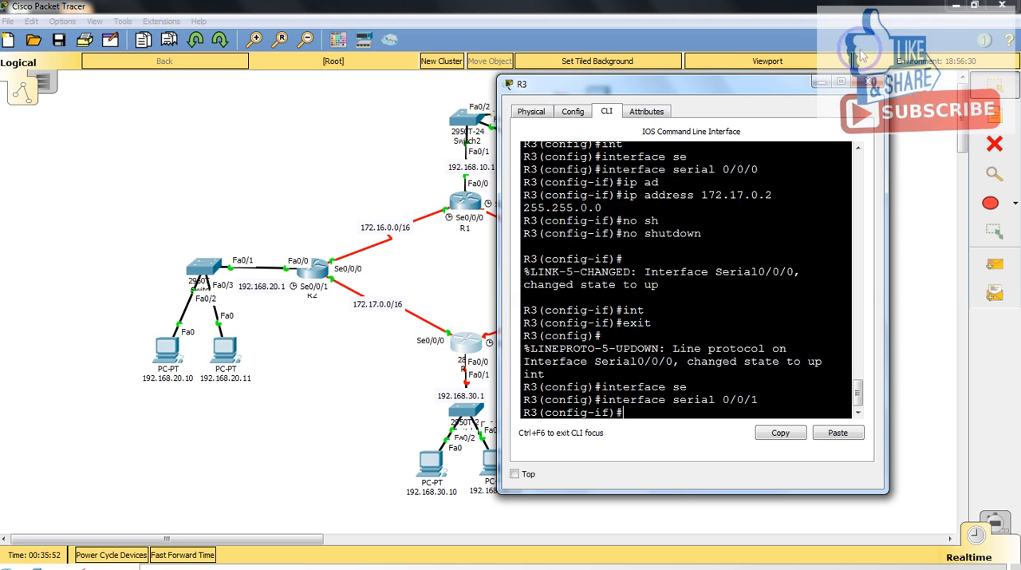
Step: Recall the earlier ip address command and edit it to assign 172.18.0.1 with mask 255.255.0.0 to R3's serial 0/0/1 interface
drag(734, 88, 322, 93)
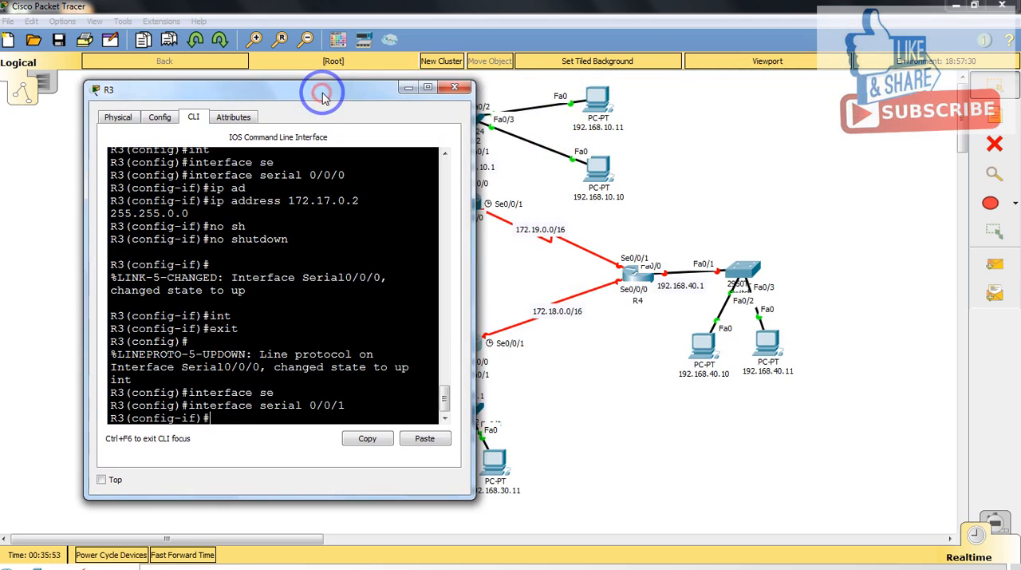
text(exit)
key(Up)
key(Up)
key(Up)
key(Up)
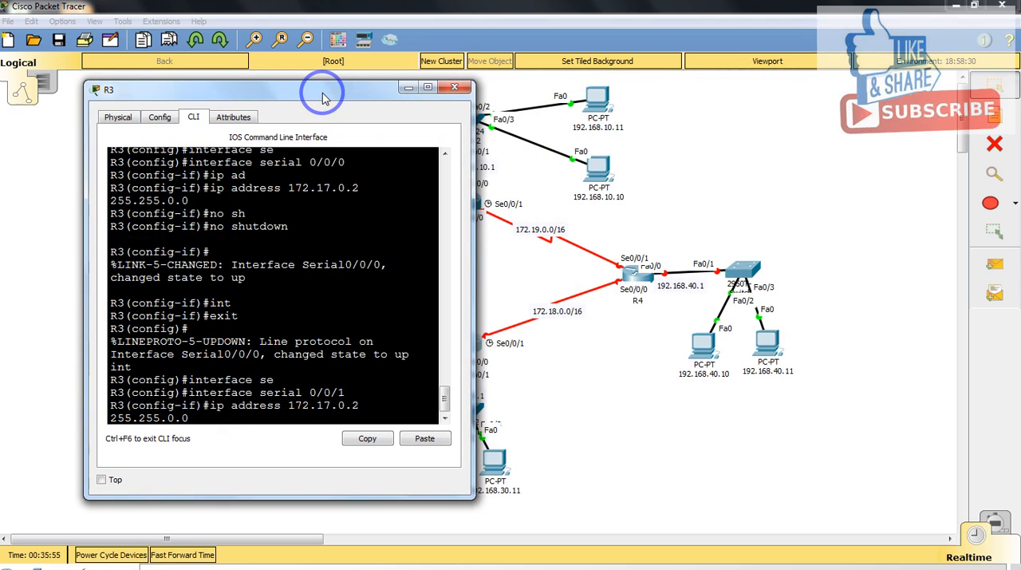
key(Left)
key(Left)
key(Left)
key(Left)
key(Left)
key(Left)
key(Left)
key(Left)
key(Left)
key(BackSpace)
text(8)
key(Left)
key(Left)
key(Left)
key(Delete)
text(1)
key(Return)
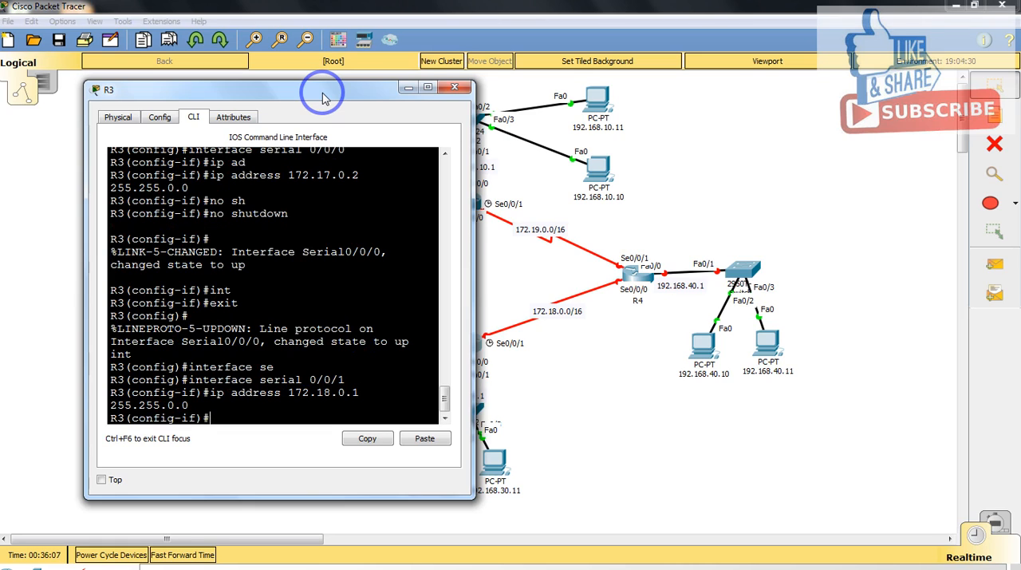
Step: Enable R3's serial 0/0/1 interface with no shutdown
text(no sh)
key(Tab)
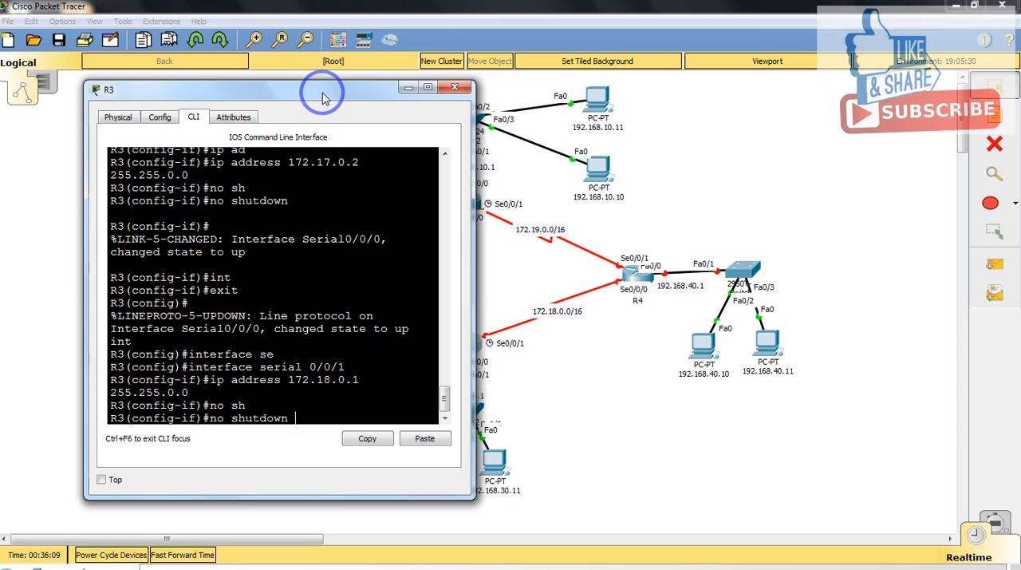
key(Return)
key(Return)
Step: Set the clock rate of R3's serial 0/0/1 interface to 64000
text(clo)
key(Tab)
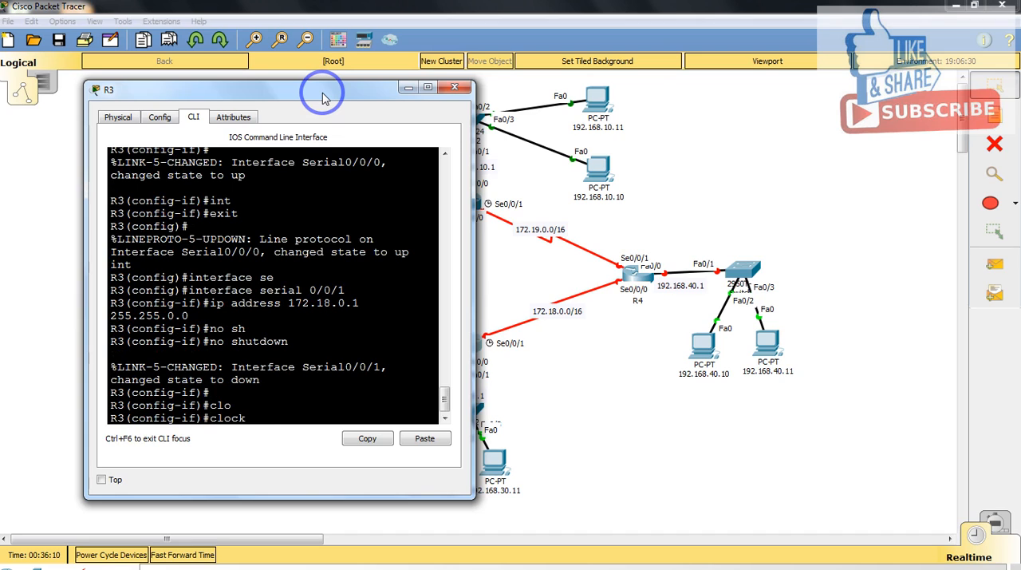
text(ra)
key(Tab)
text(64000)
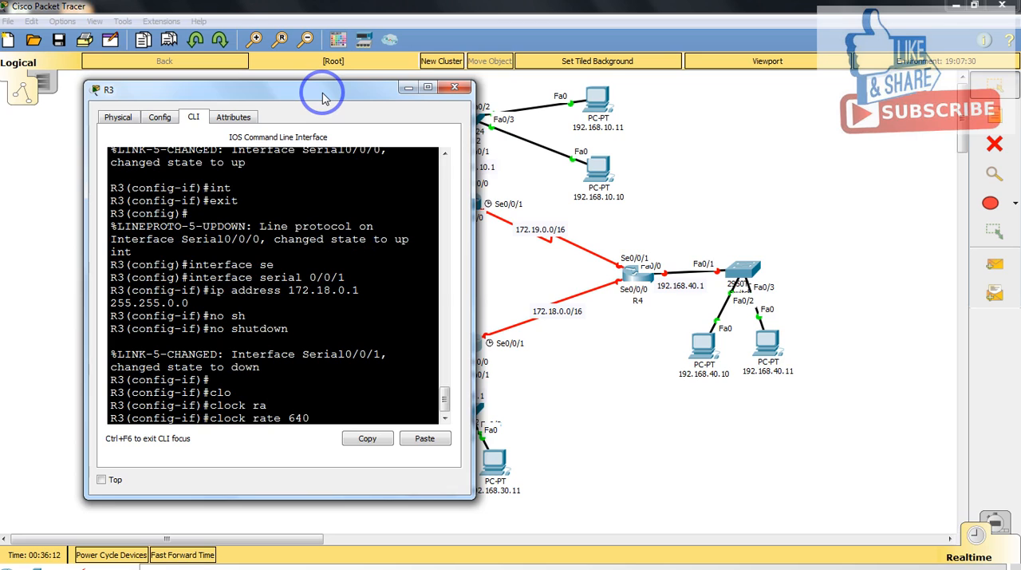
key(Return)
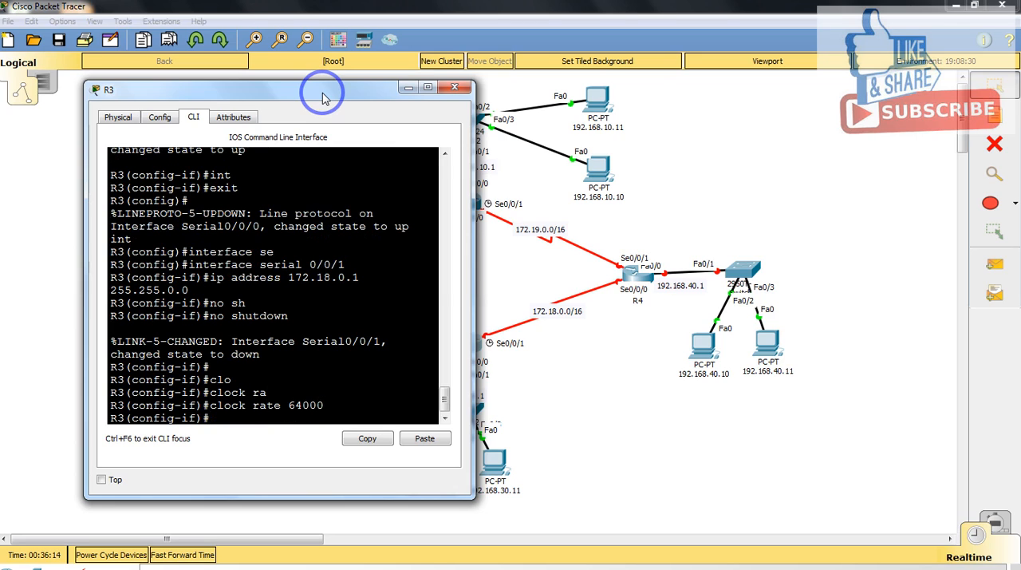
Step: Set the bandwidth of R3's serial 0/0/1 interface to 64 and exit interface configuration mode
text(band)
key(Tab)
text(64)
key(Return)
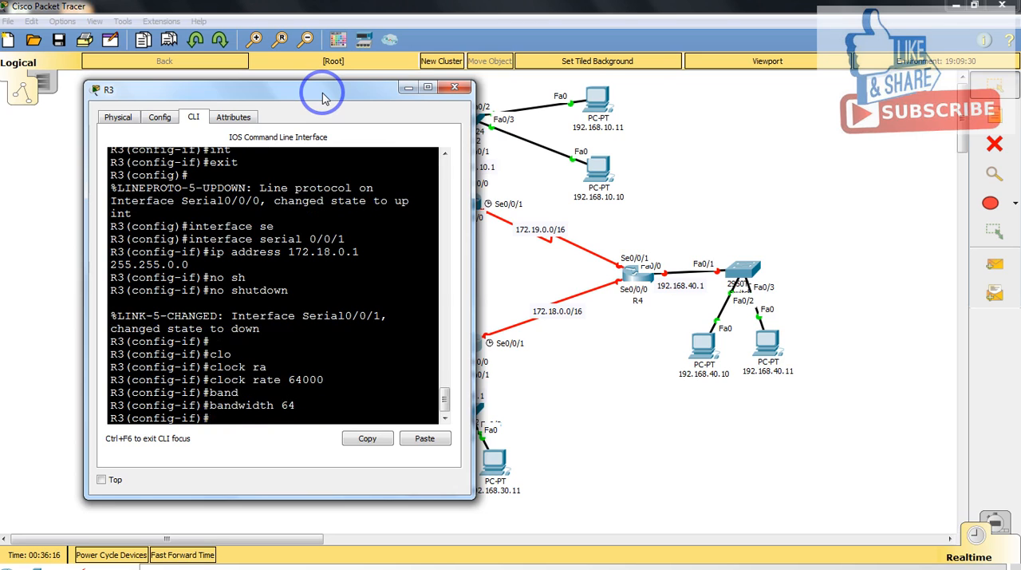
text(exit)
key(Return)
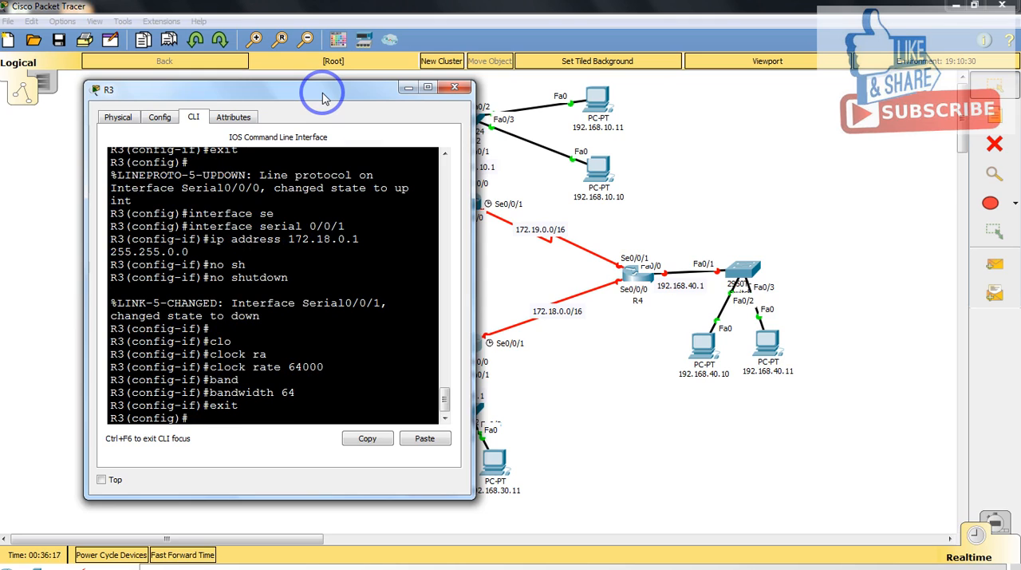
Step: Enter interface configuration mode for R3's fastEthernet 0/0 interface
drag(418, 94, 878, 50)
text(in)
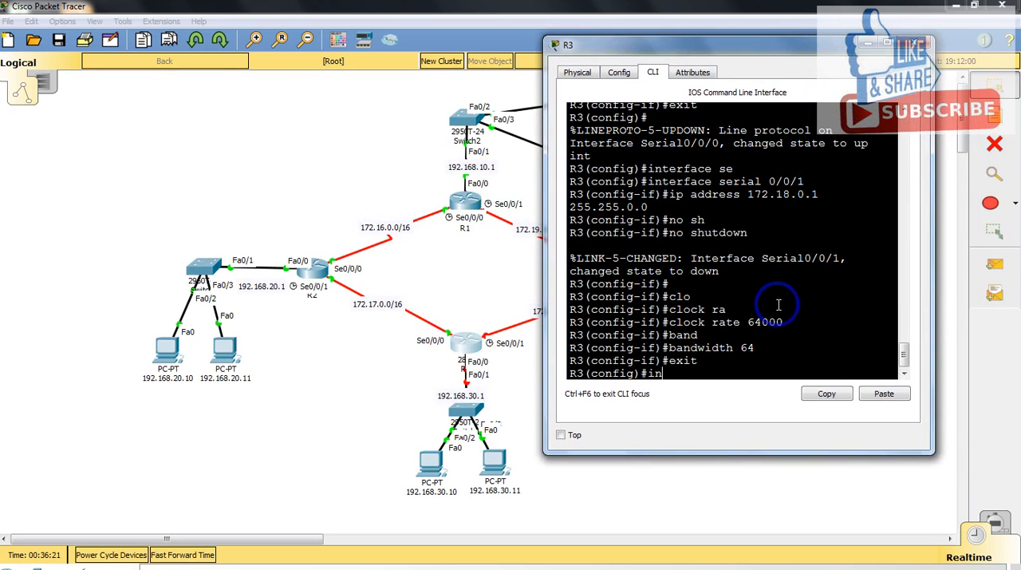
key(Tab)
text(fas)
key(Tab)
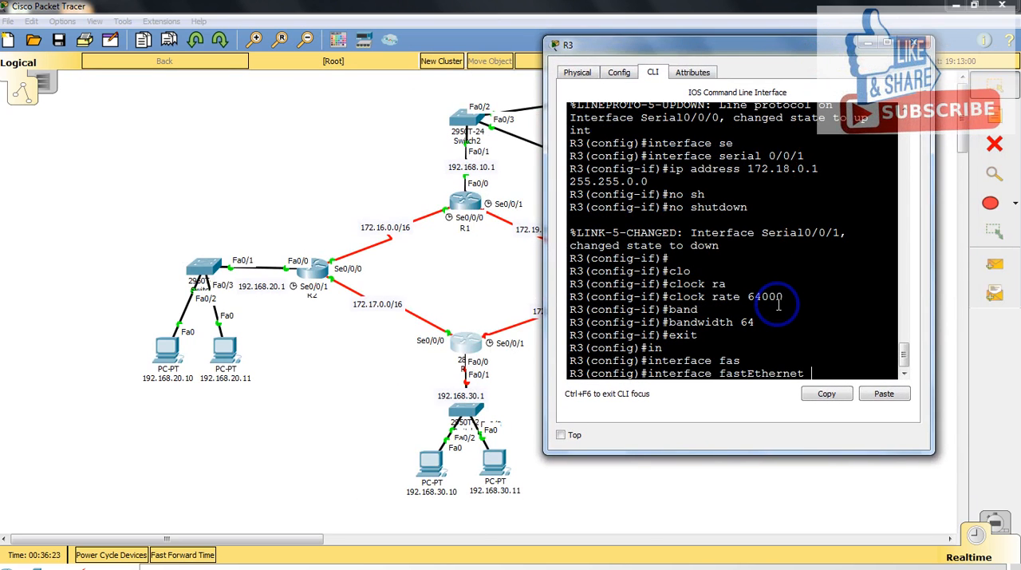
text(0/0)
key(Return)
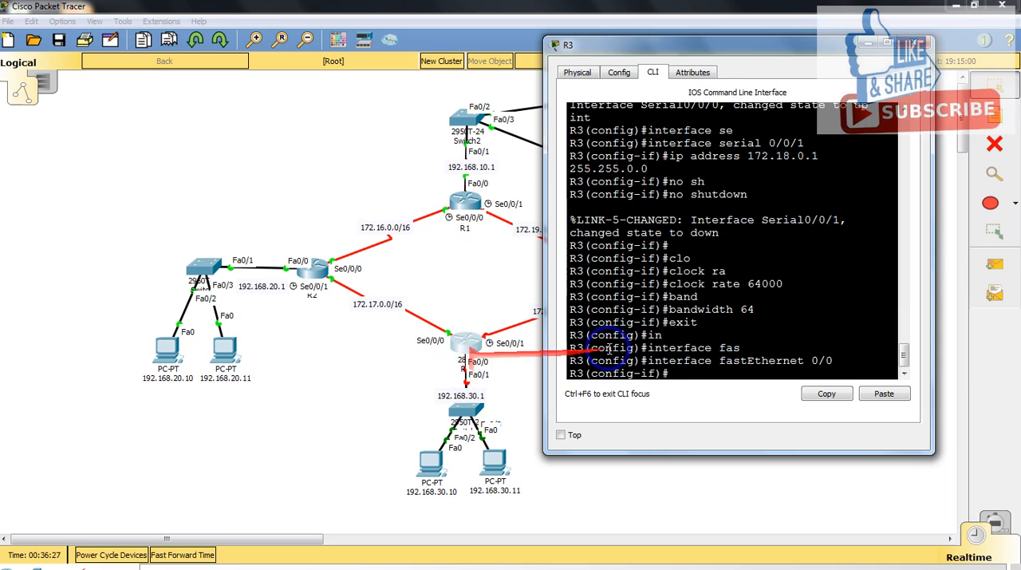
Step: Assign IP address 192.168.30.1 with mask 255.255.255.0 to R3's fastEthernet 0/0 interface
text(ip)
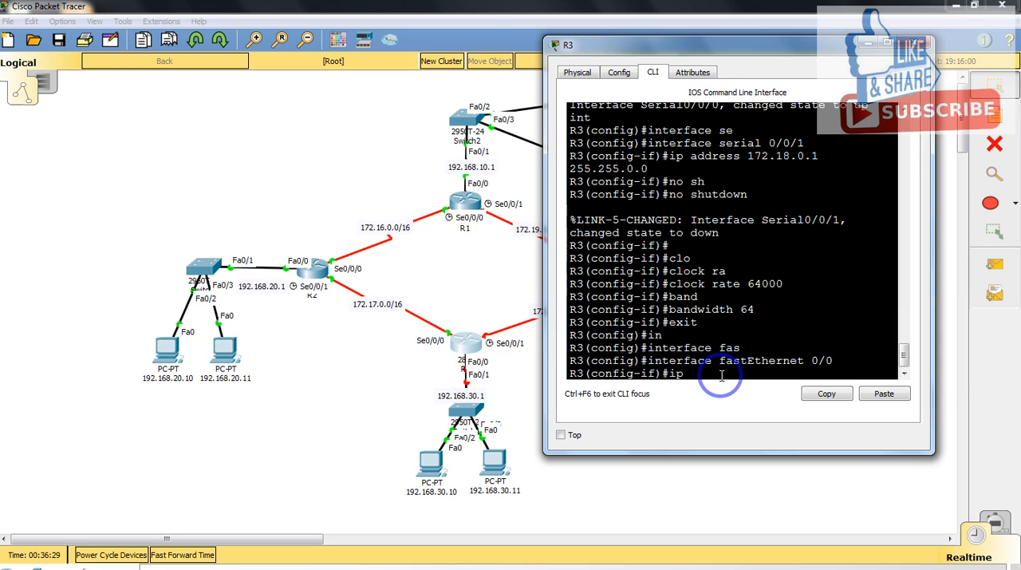
text( add)
key(Tab)
text(192)
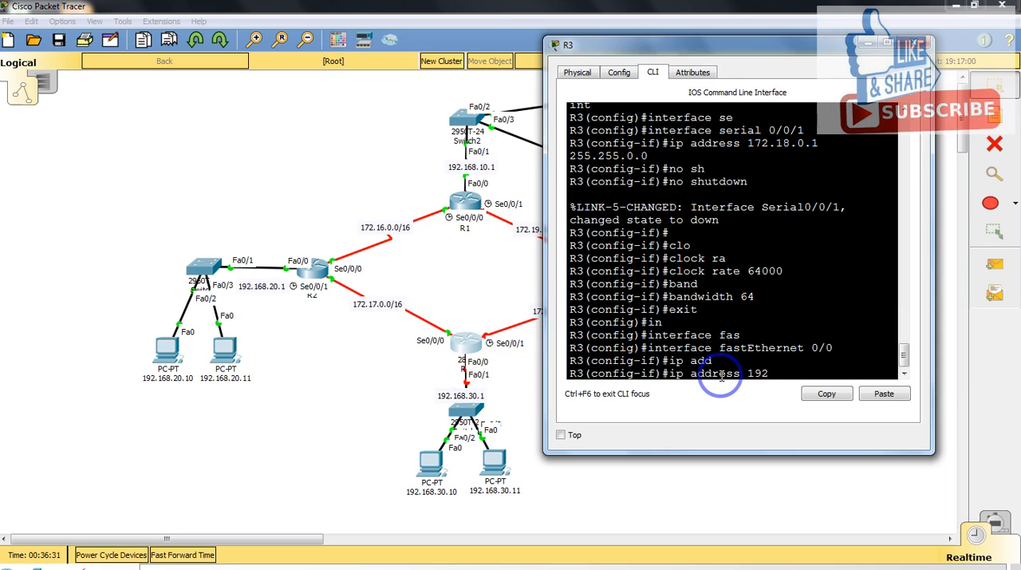
text(.168.30.1 255.255.255.0)
key(Return)
Step: Enable R3's fastEthernet 0/0 interface with no shutdown, then exit interface configuration mode and close R3's window
text(nfig-if)#n)
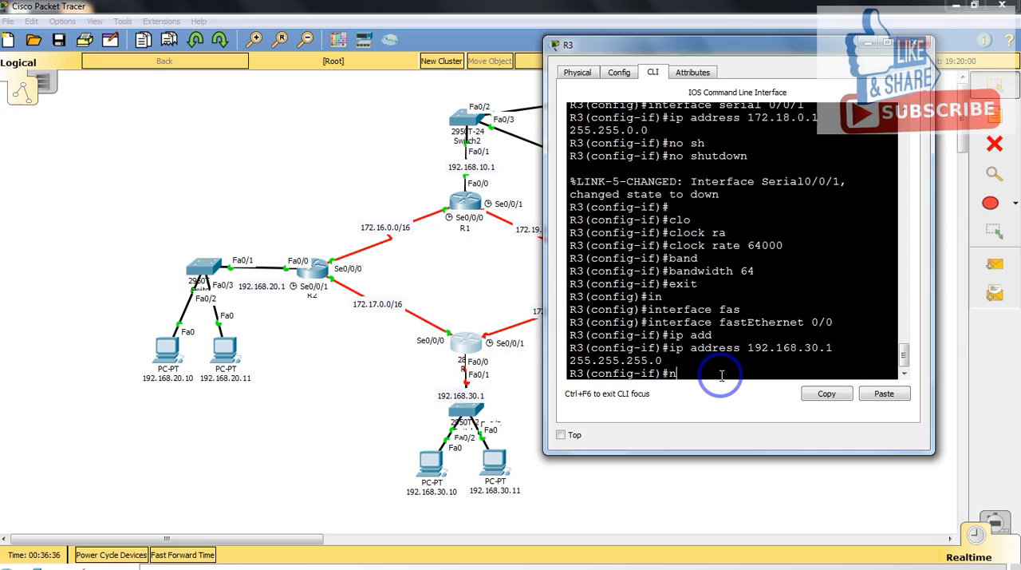
text(o sh)
key(Tab)
key(Return)
text(exit)
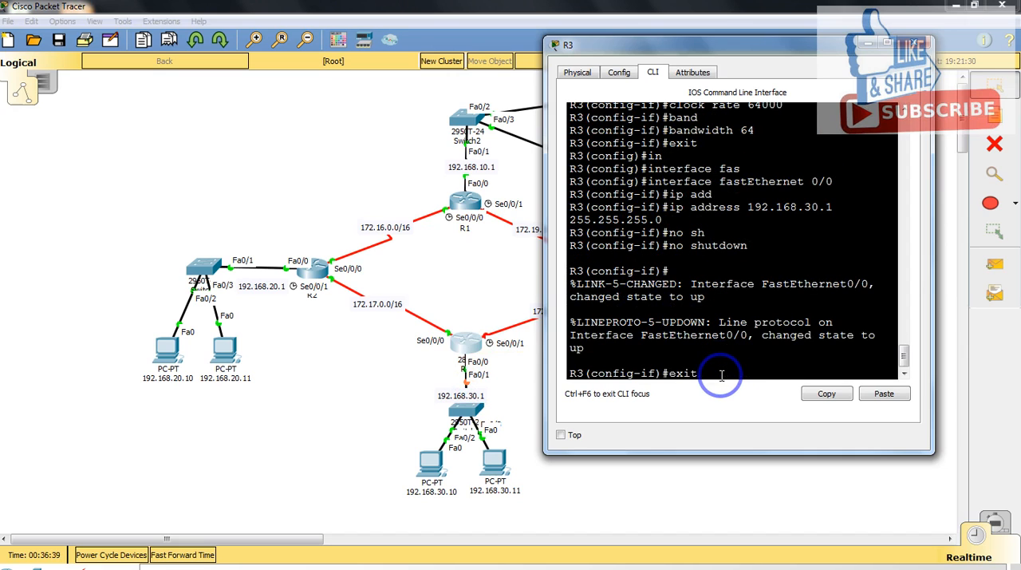
key(Return)
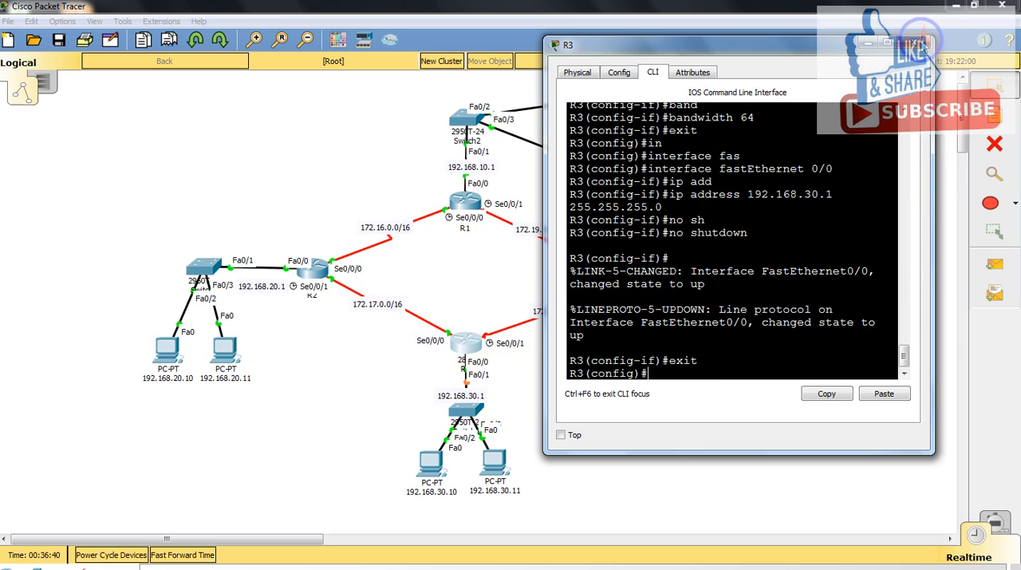
click(920, 45)
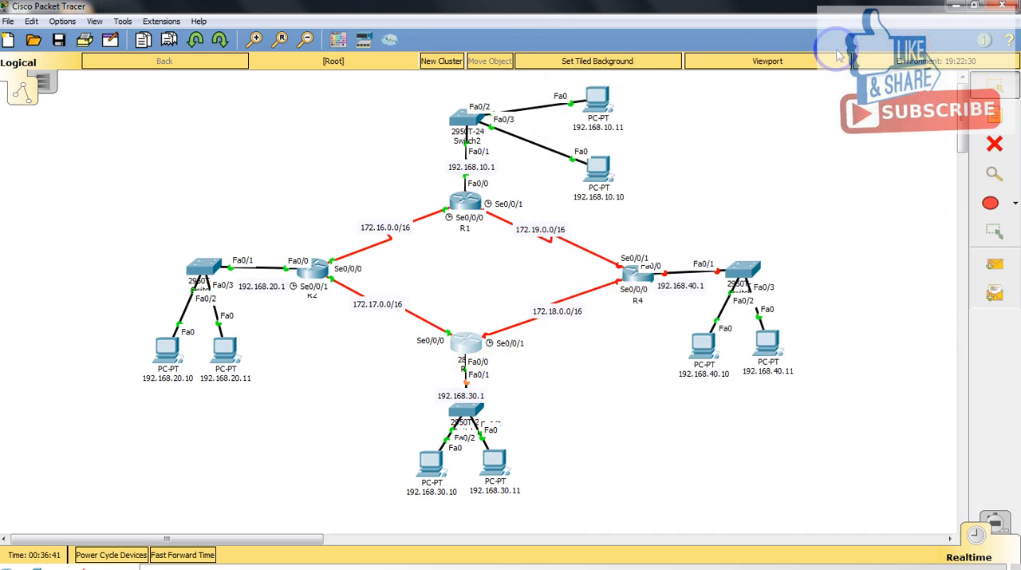
Step: Open router R4's command line and answer no to the initial configuration dialog
click(643, 275)
drag(570, 116, 372, 83)
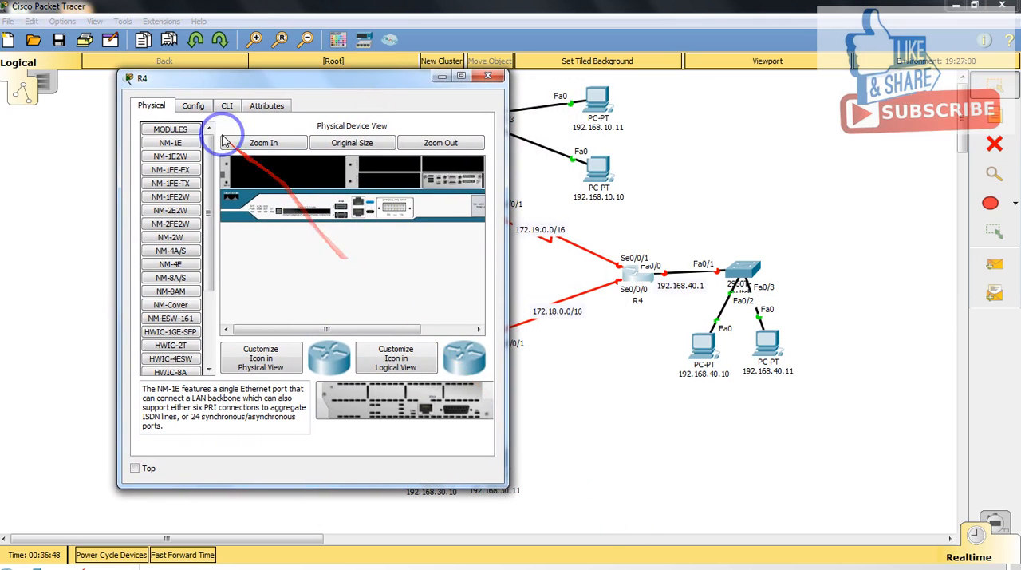
click(227, 107)
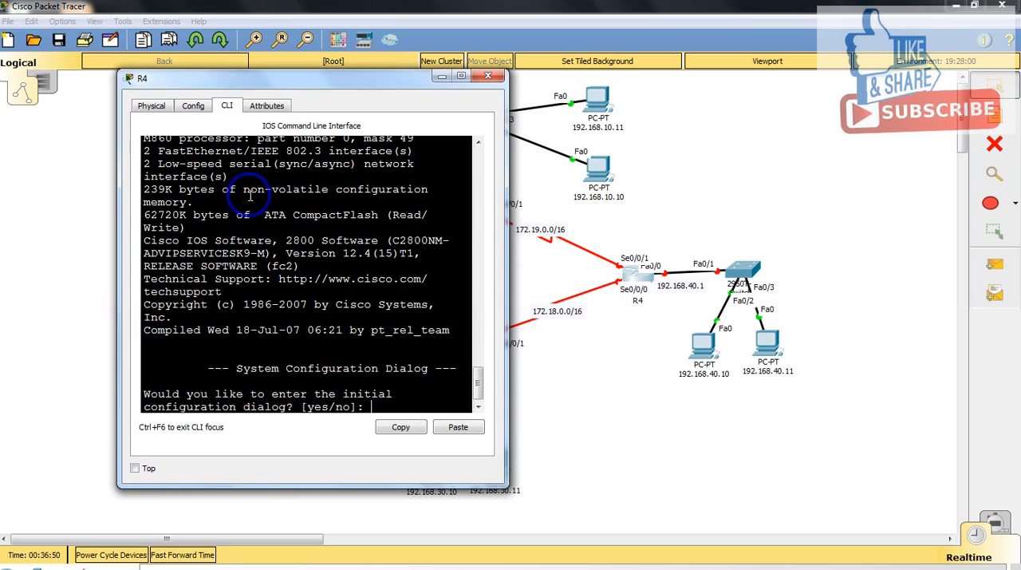
text(no)
key(Return)
key(Return)
Step: Enter privileged mode and global configuration mode on R4 with enable and configure terminal
key(Return)
text(en)
key(Tab)
key(Return)
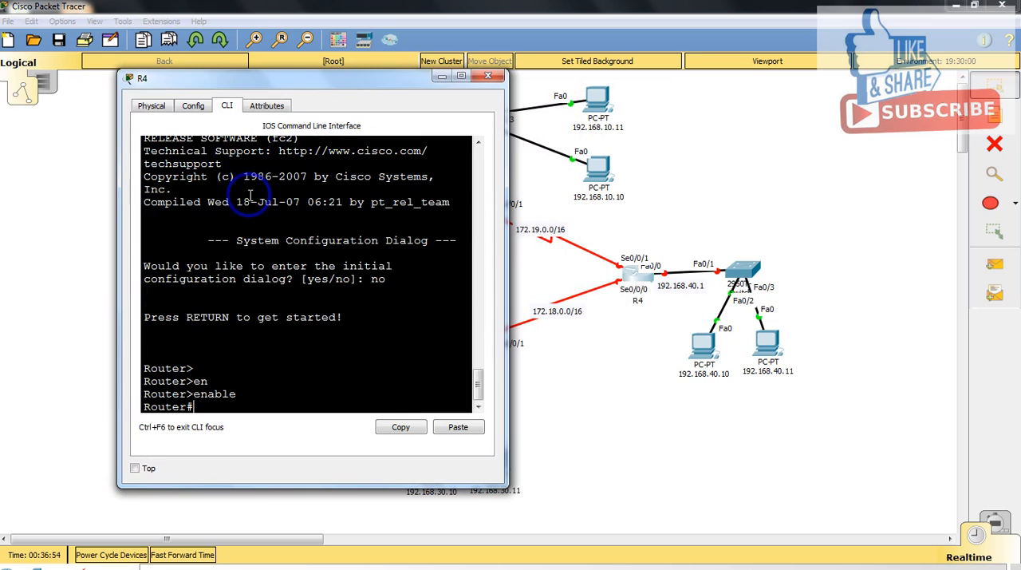
text(conf)
key(Tab)
text(terminal)
key(Return)
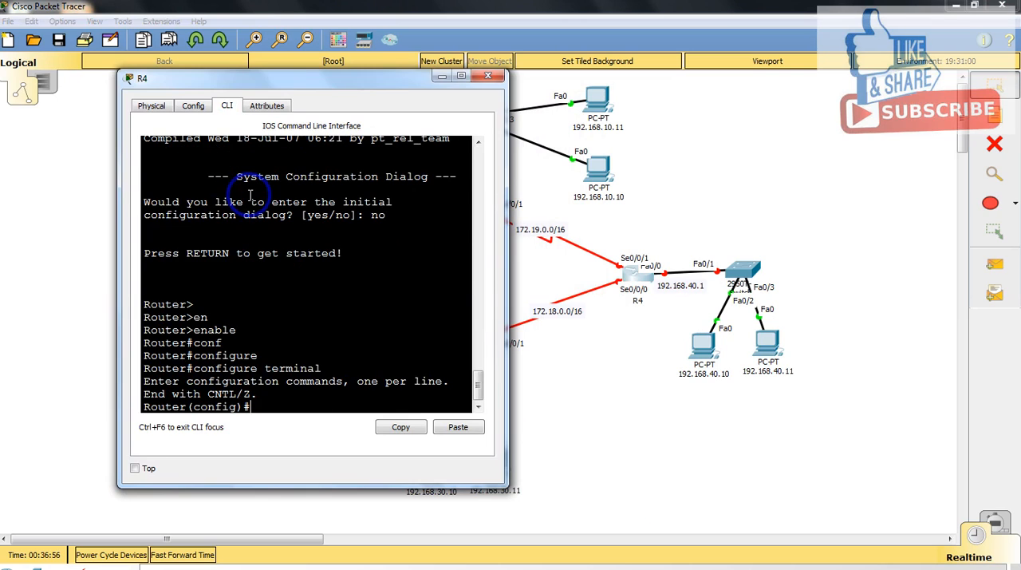
Step: Set the router's hostname to R4
text(host)
key(Tab)
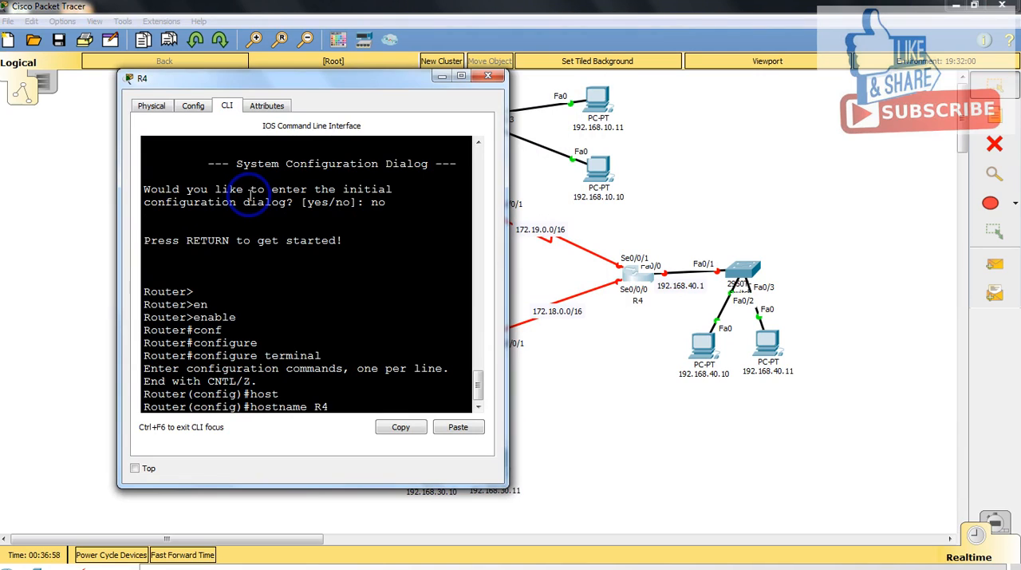
key(Return)
Step: Enter interface configuration mode for R4's serial 0/0/0 interface
text(int)
key(Tab)
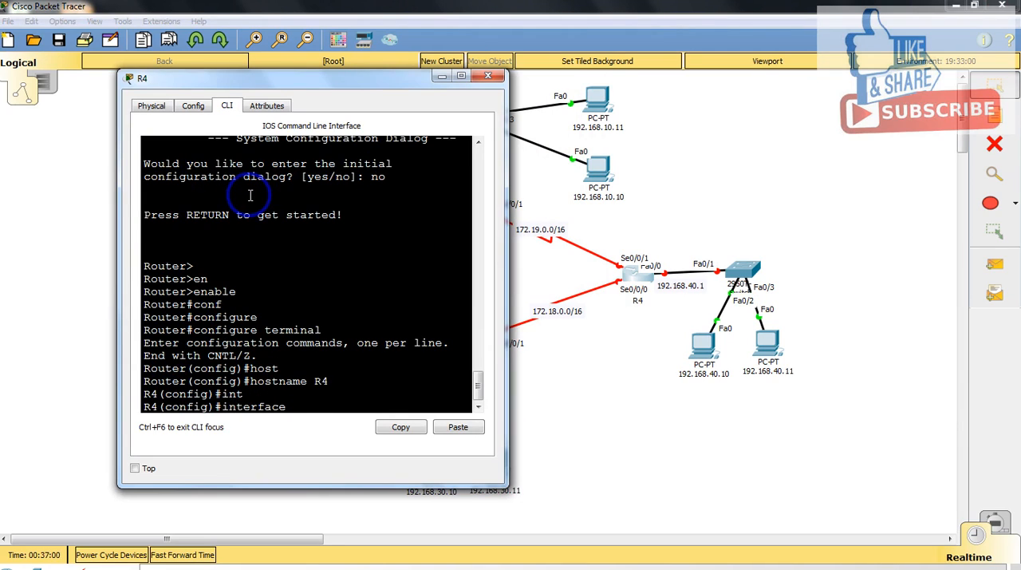
text(se)
key(Tab)
text(0/0/0)
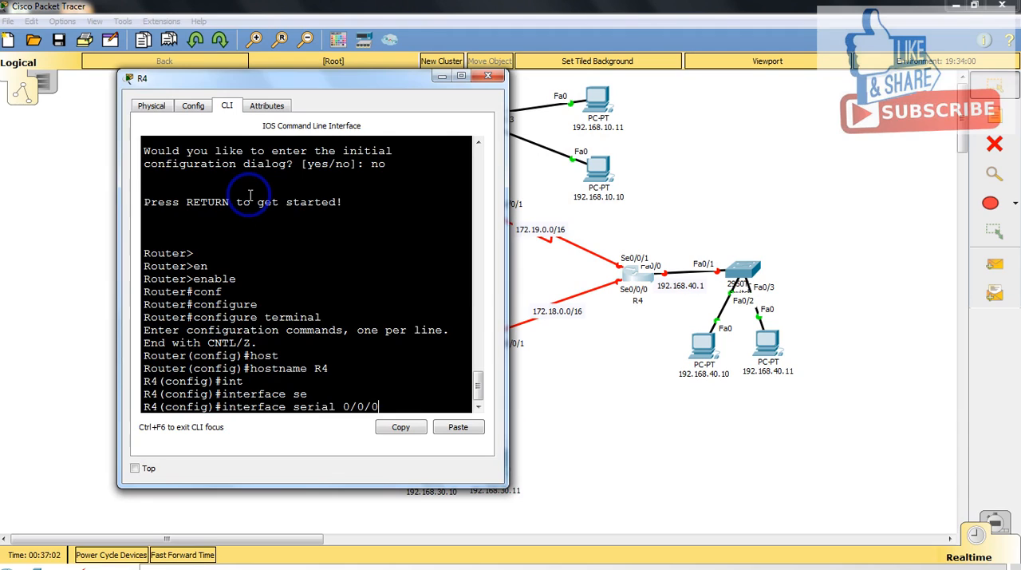
key(Return)
Step: Assign IP address 172.18.0.2 with mask 255.255.0.0 to R4's serial 0/0/0 interface
text(ip add)
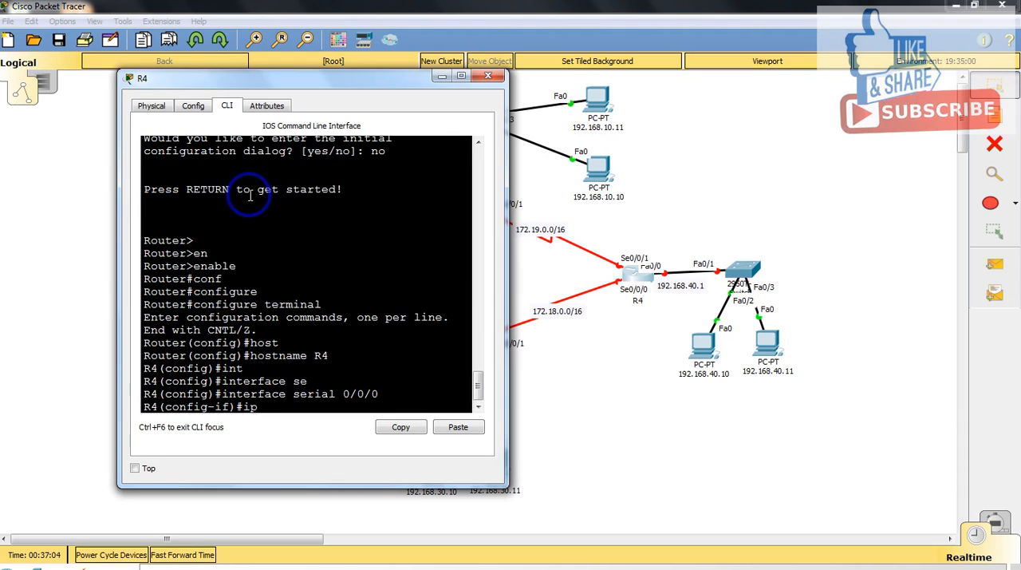
key(Tab)
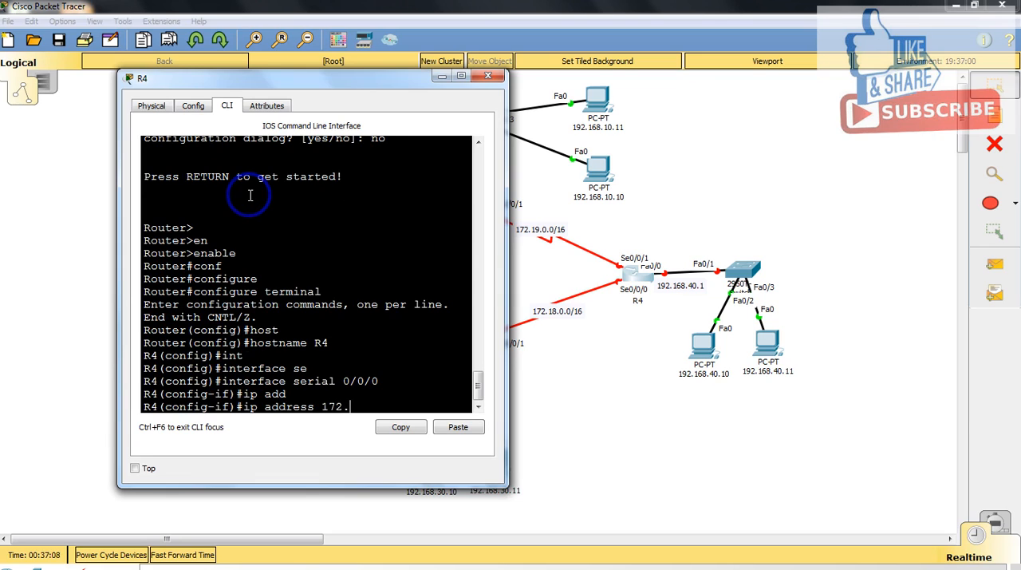
text(172.18.0.2 255.255.0.0)
key(Return)
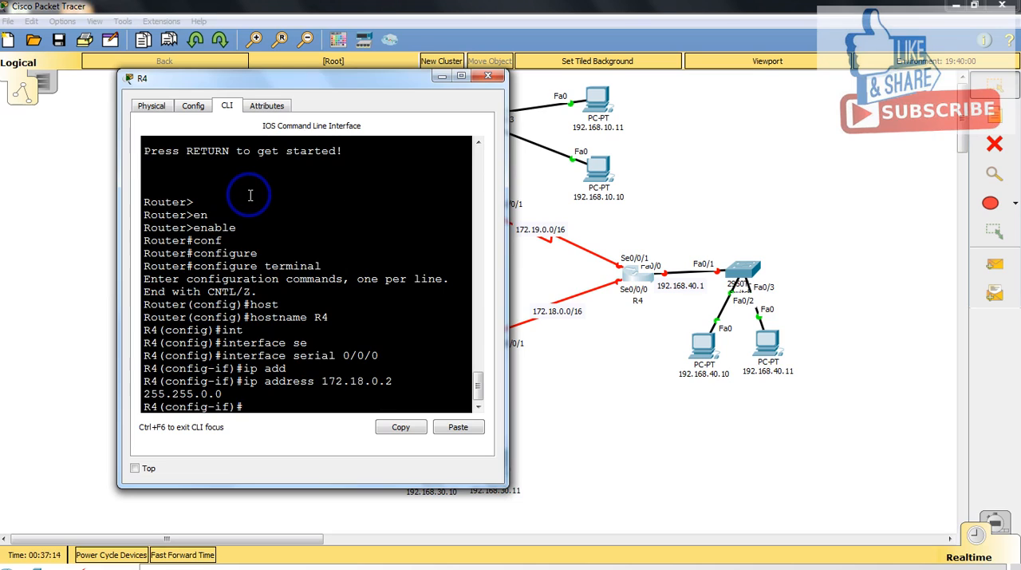
Step: Enable R4's serial 0/0/0 interface with no shutdown
text(no s)
key(Tab)
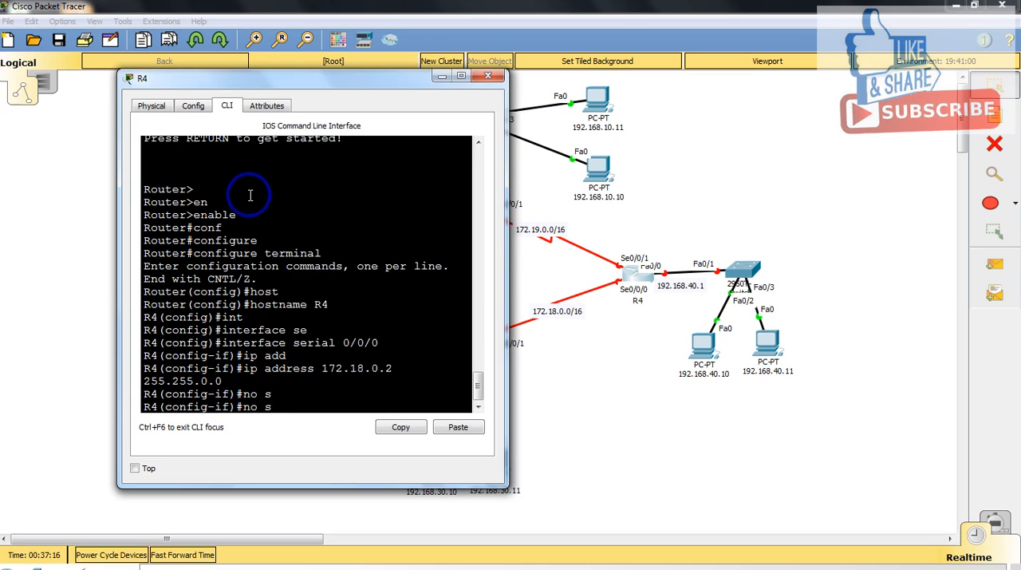
text(h)
key(Tab)
key(Return)
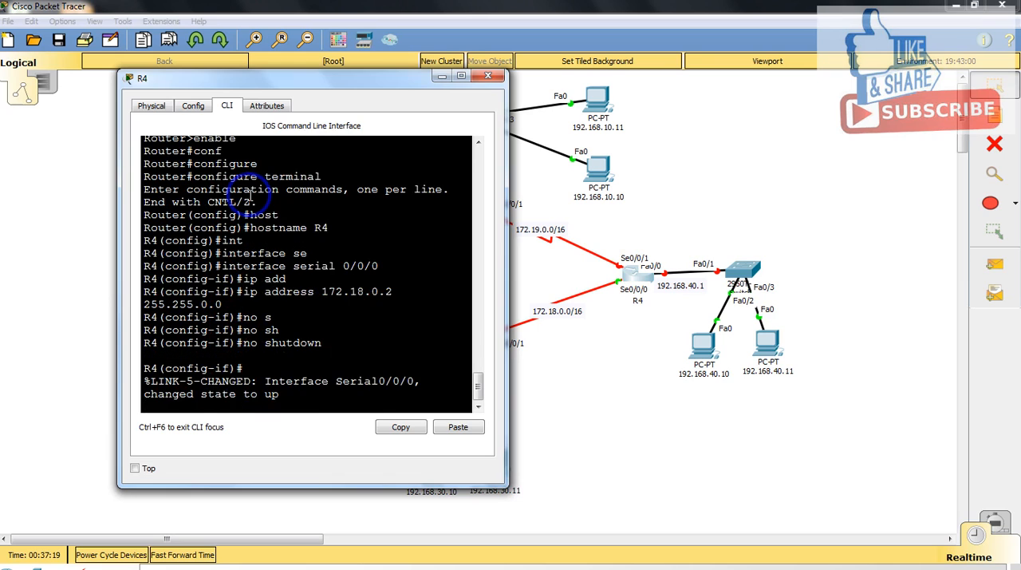
Step: Set the bandwidth of R4's serial 0/0/0 interface to 64
key(Return)
text(bad)
key(Tab)
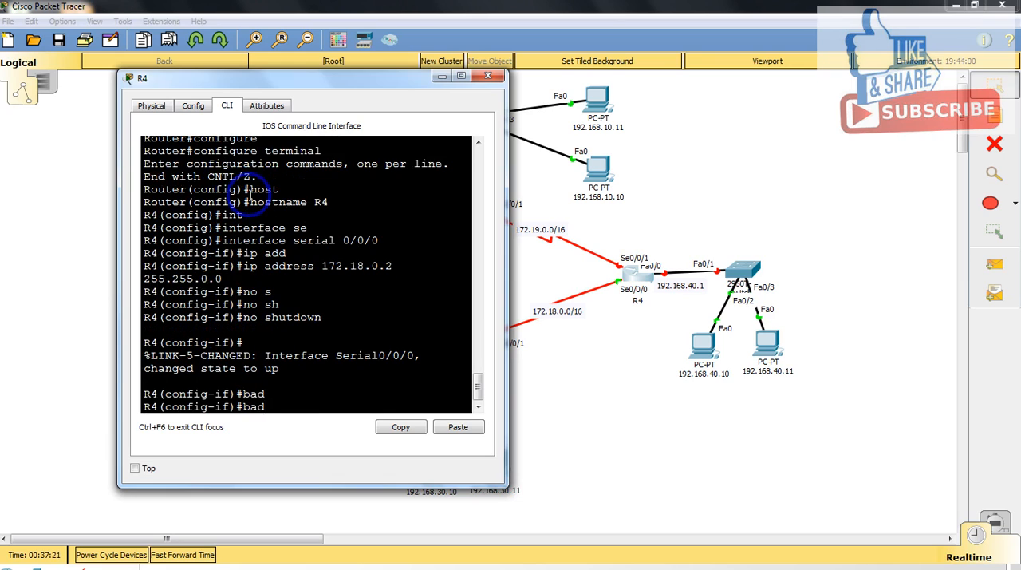
key(BackSpace)
text(nd)
key(Tab)
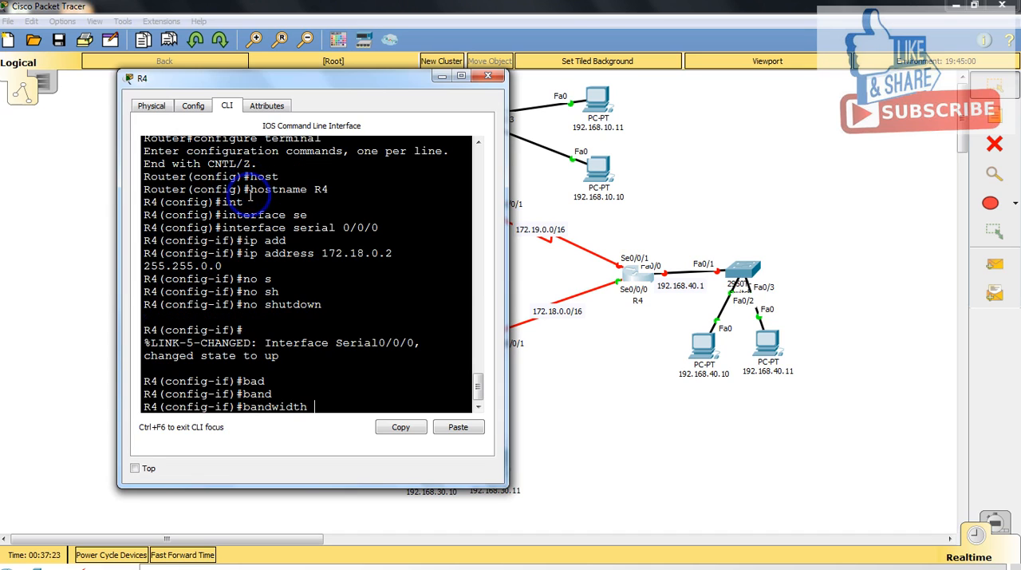
text(64)
key(Return)
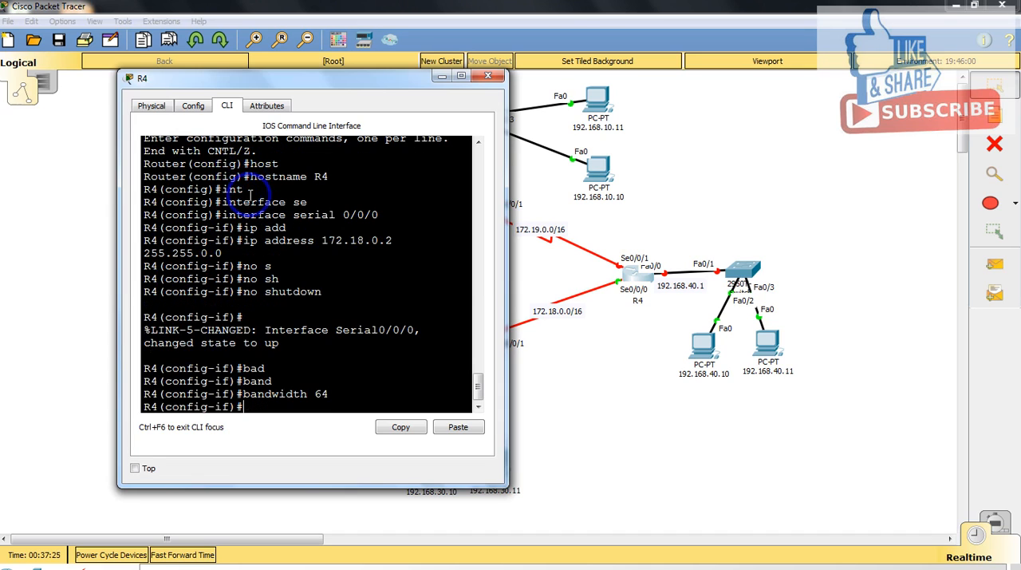
Step: Exit R4's serial 0/0/0 configuration and enter interface configuration mode for serial 0/0/1
drag(331, 78, 310, 75)
click(298, 167)
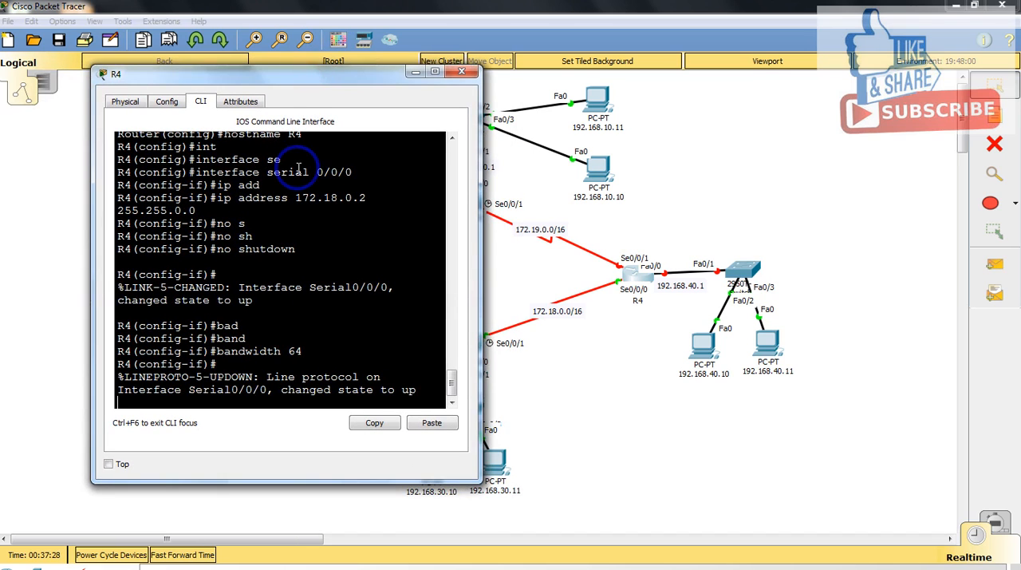
key(Return)
text(e)
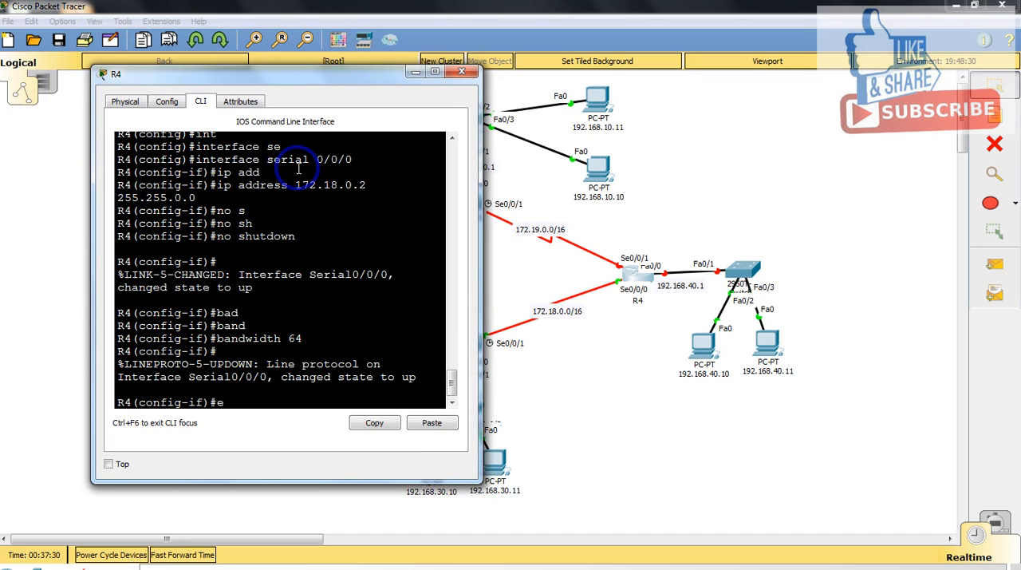
text(xit)
key(Return)
text(int)
key(Tab)
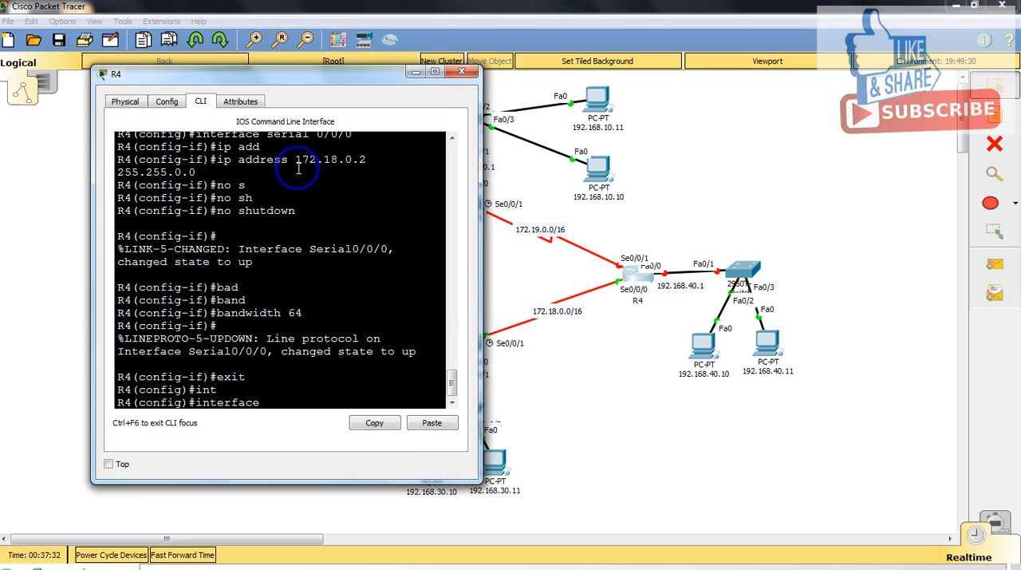
text(se)
key(Tab)
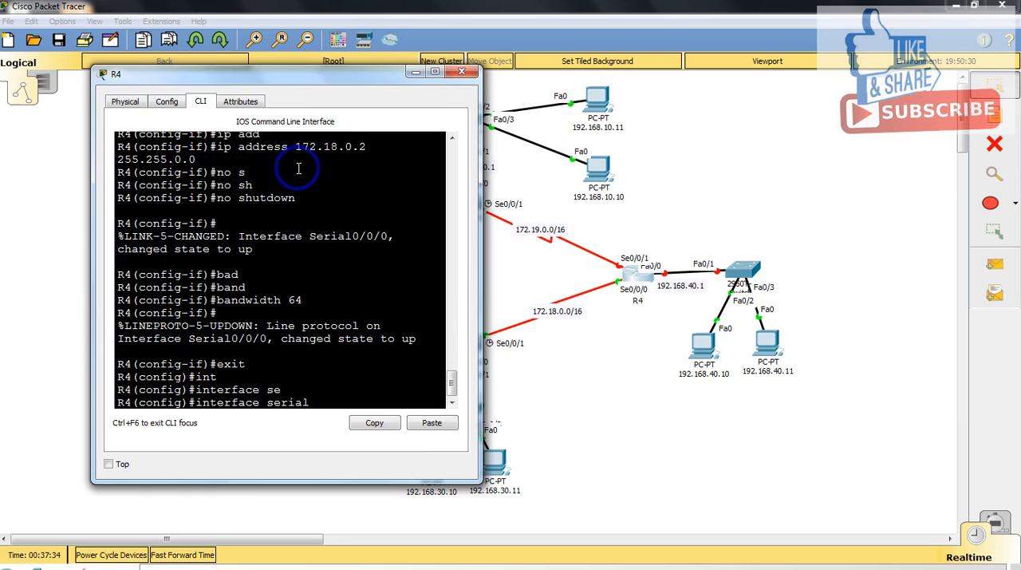
text(0/0/1)
key(Return)
Step: Recall the earlier ip address command and edit it to assign 172.19.0.2 with mask 255.255.0.0 to R4's serial 0/0/1 interface
text(ip)
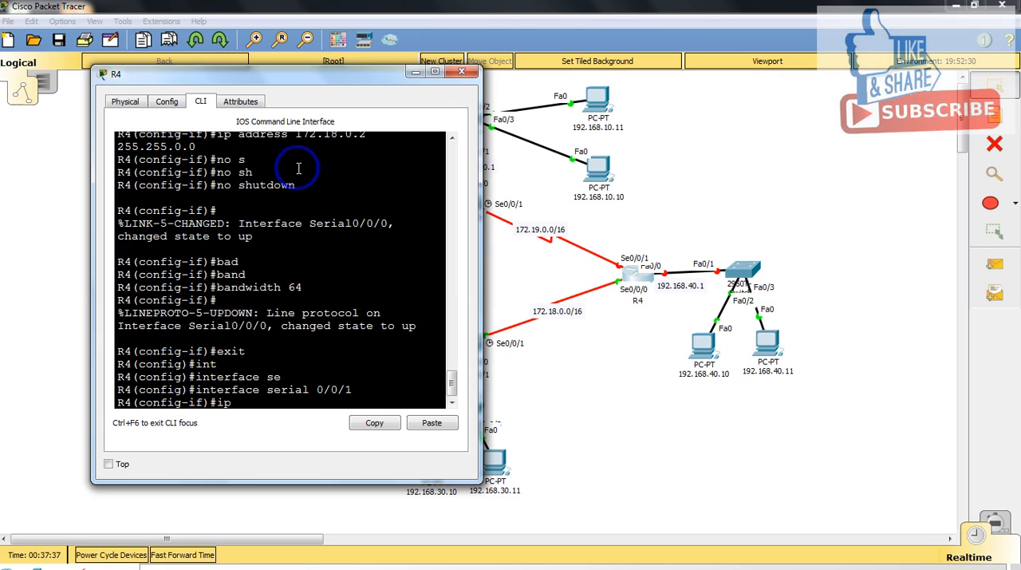
key(BackSpace)
key(BackSpace)
key(Up)
key(Up)
key(Up)
key(Up)
key(Up)
key(Up)
key(Up)
key(Up)
key(Up)
key(Up)
key(Up)
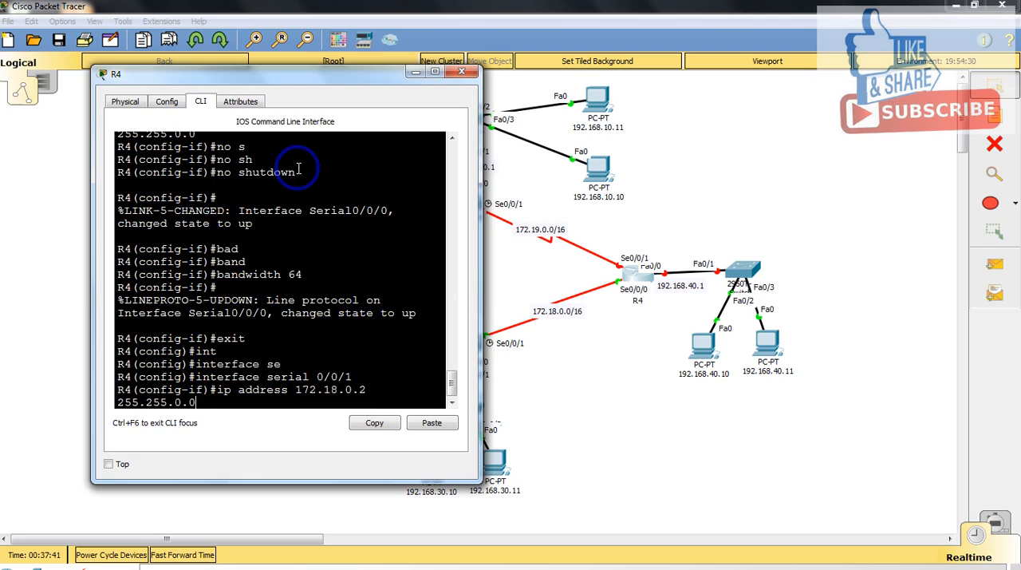
key(Left)
key(Left)
key(Left)
key(BackSpace)
text(9)
key(Return)
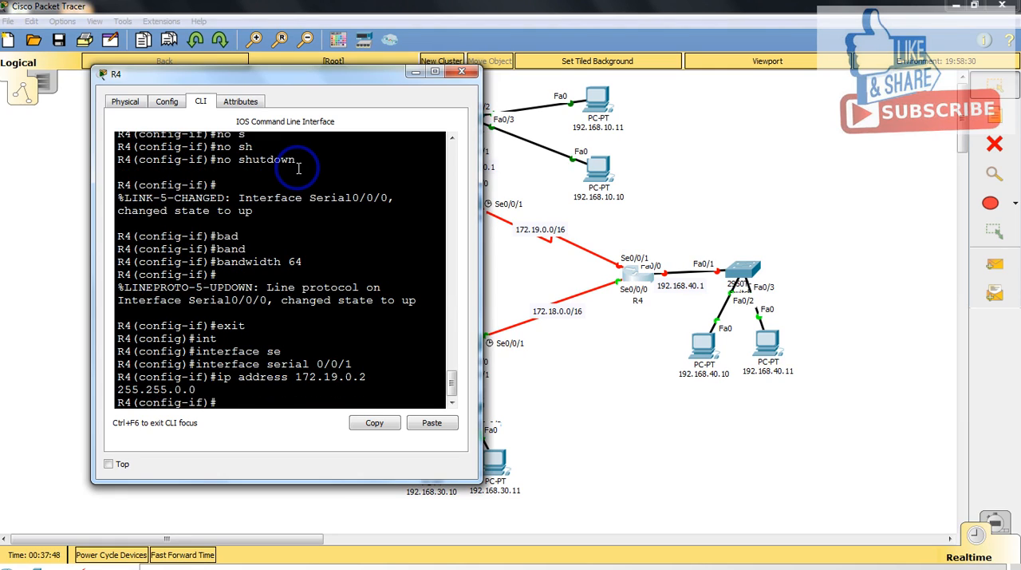
Step: Enable R4's serial 0/0/1 interface with no shutdown
text(no sh)
key(Tab)
key(Return)
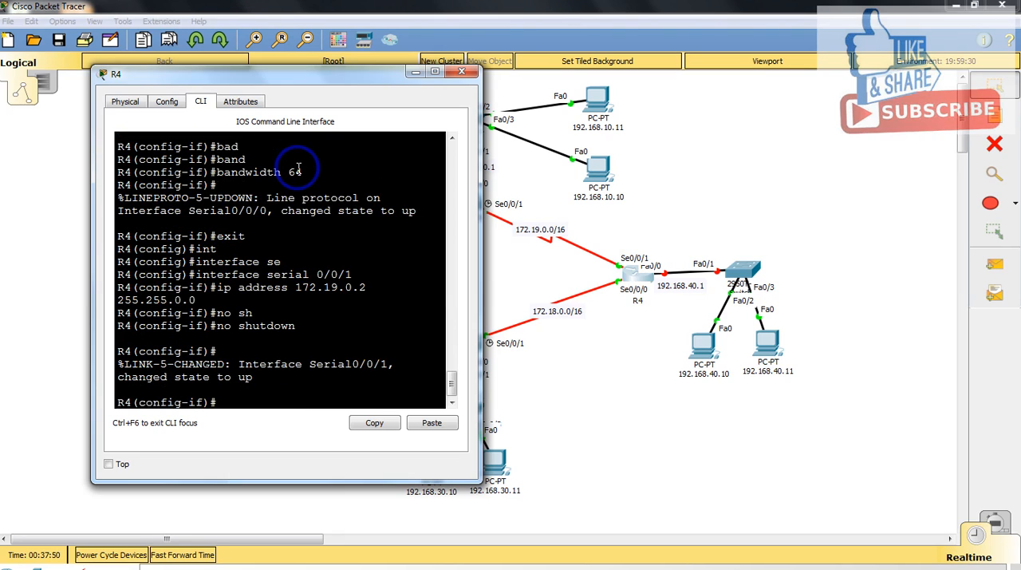
Step: Set the bandwidth of R4's serial 0/0/1 interface to 64 and return to global configuration mode
text(band)
key(Tab)
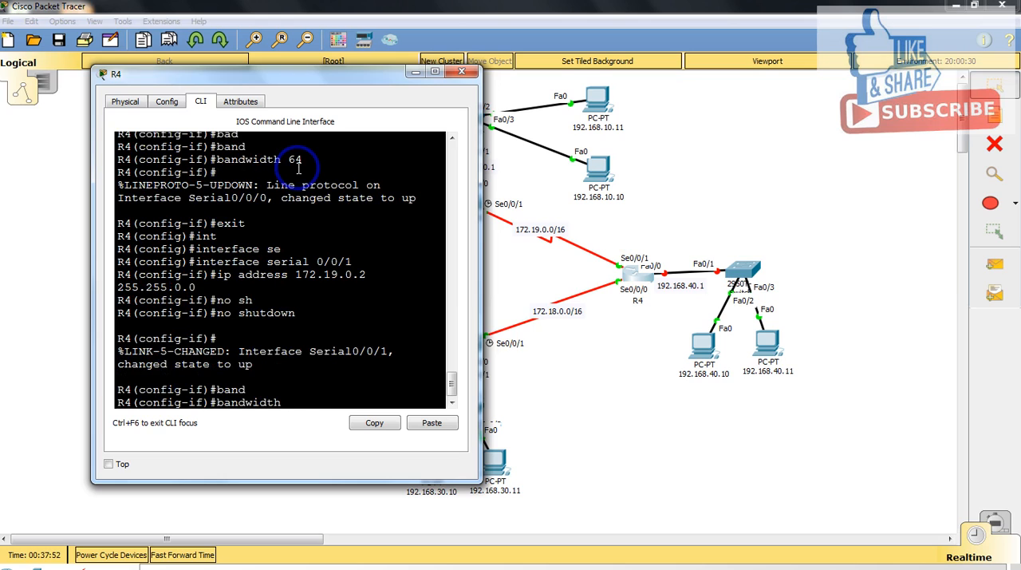
text(64)
key(Return)
text(exi)
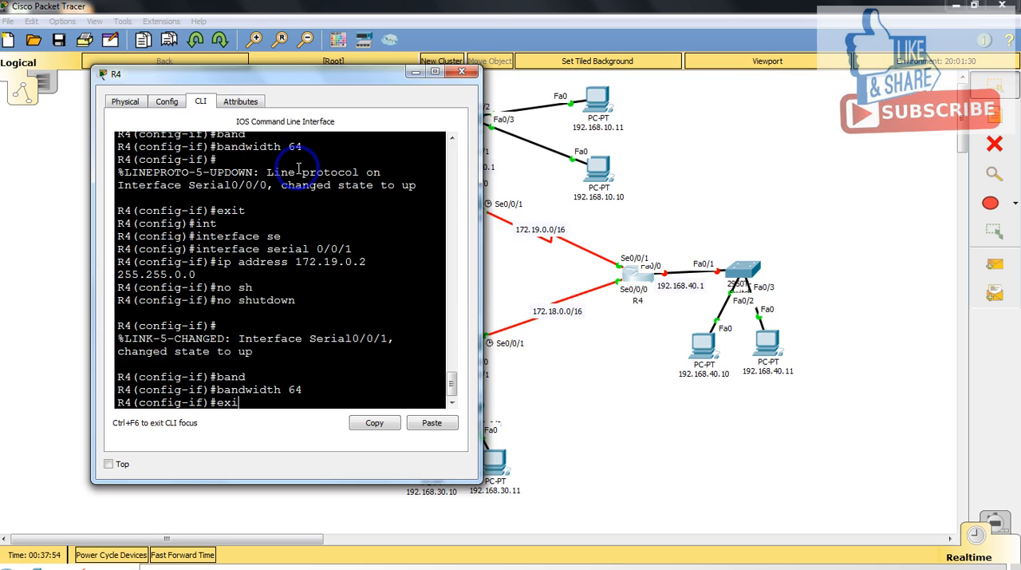
text(t)
key(Return)
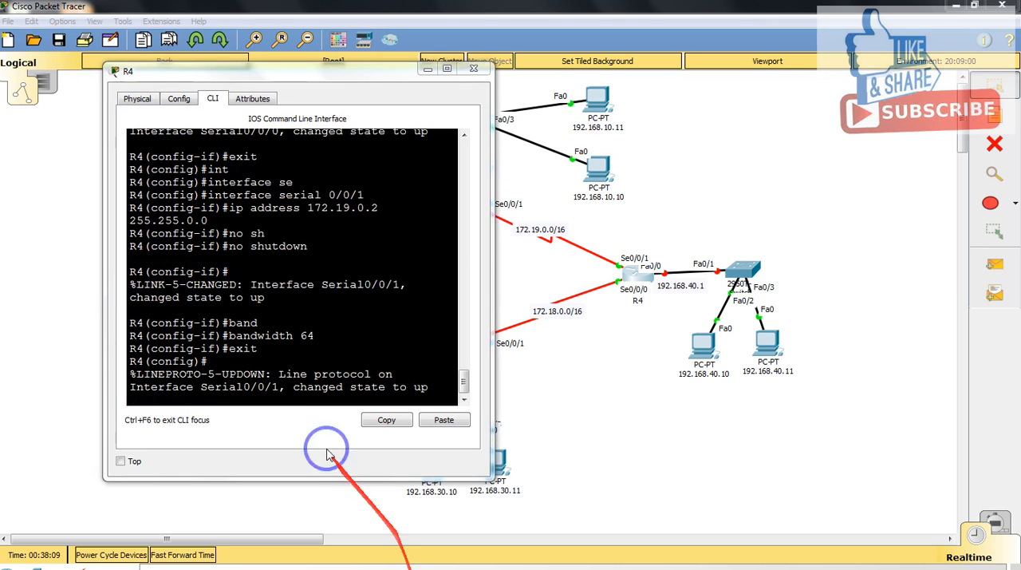
Step: Enter interface configuration mode for R4's fastEthernet 0/0 from a fresh prompt
click(272, 403)
key(Return)
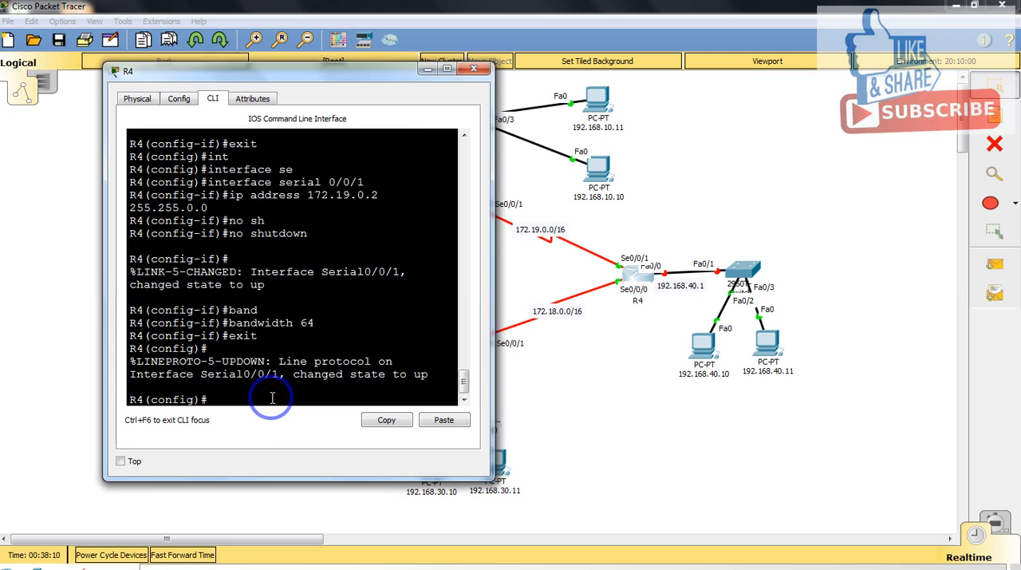
text(int)
key(Tab)
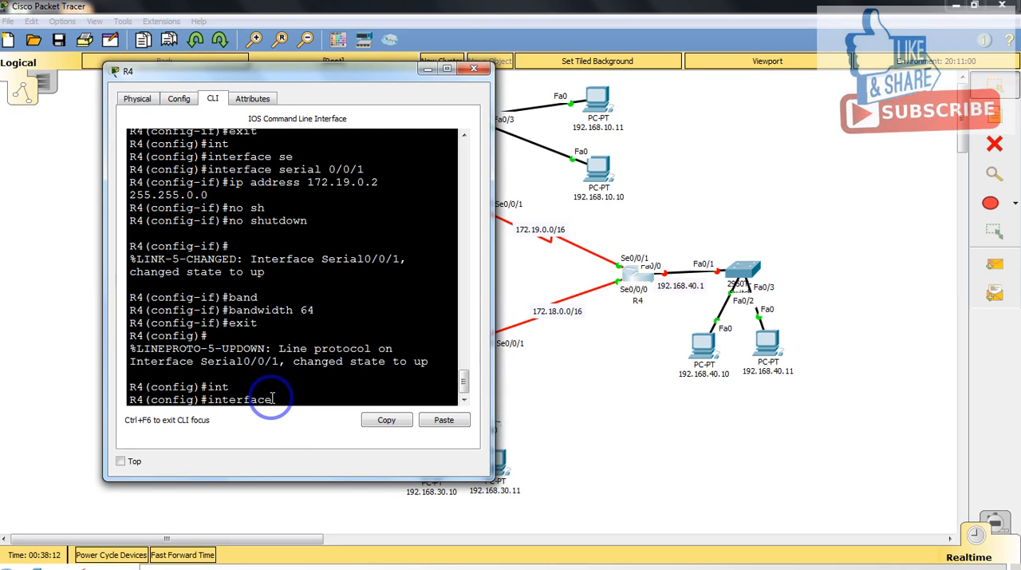
text(fas)
key(Tab)
text(0/)
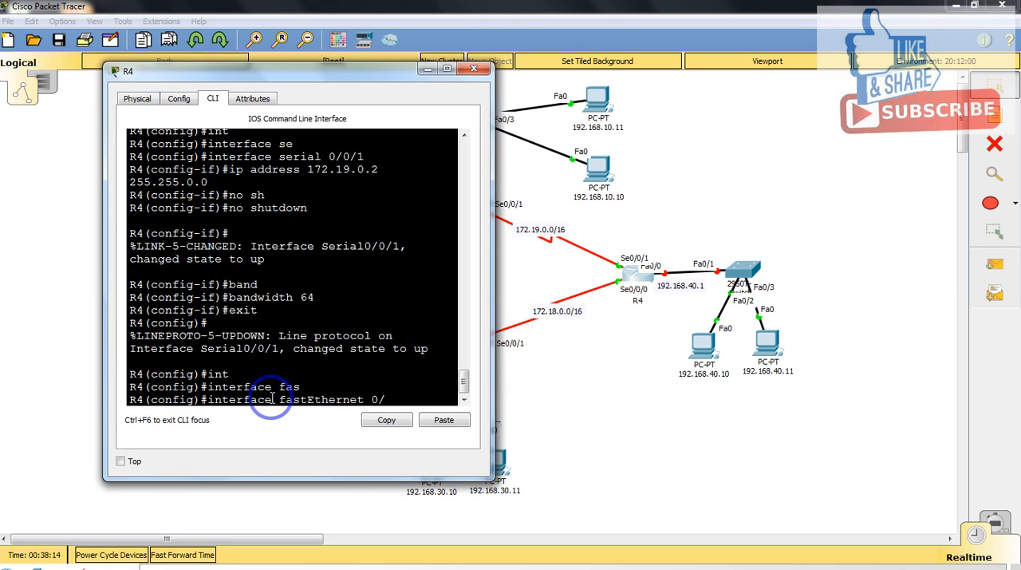
text(0)
key(Return)
Step: Assign IP address 192.168.40.1 with mask 255.255.255.0 to R4's fastEthernet 0/0 interface
text(ip add)
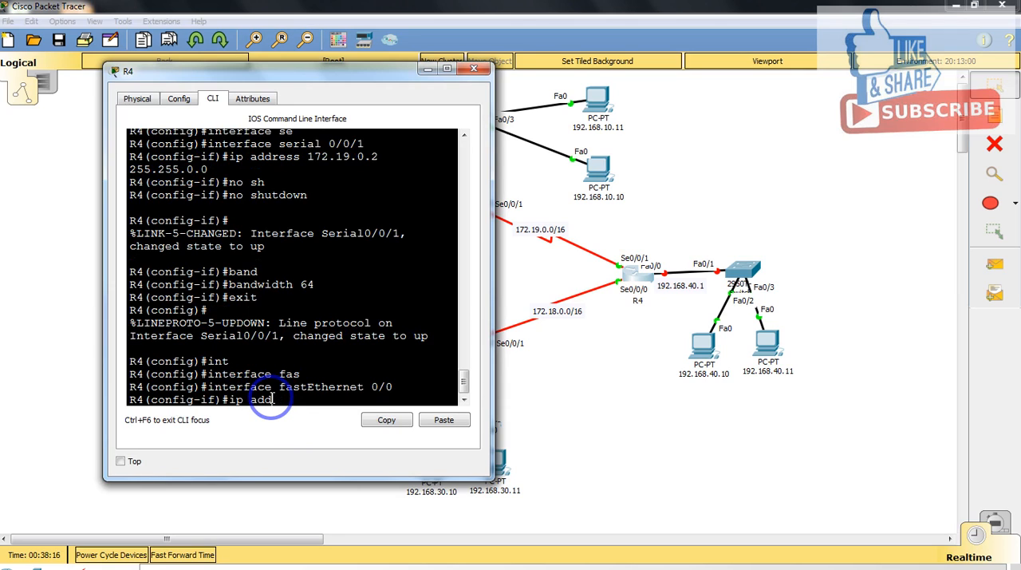
key(Tab)
text(192.1658)
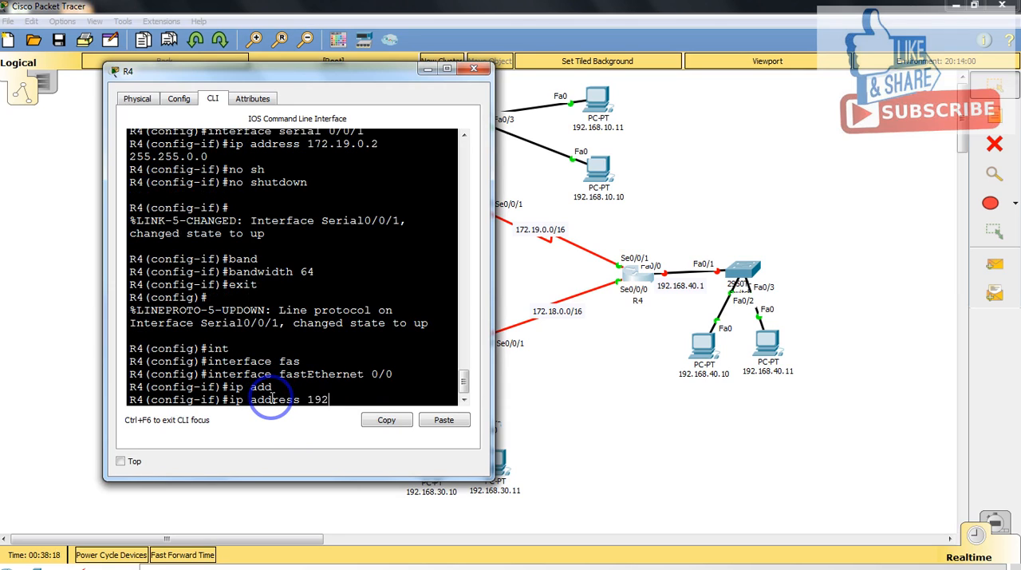
key(BackSpace)
key(BackSpace)
text(8.40.)
text(1 2)
text(255.255.0)
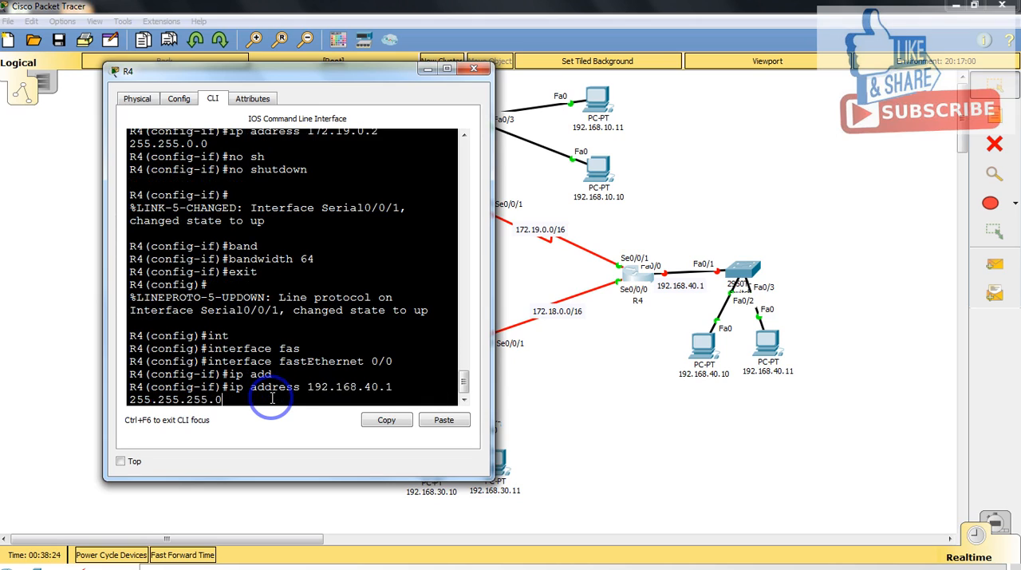
key(Return)
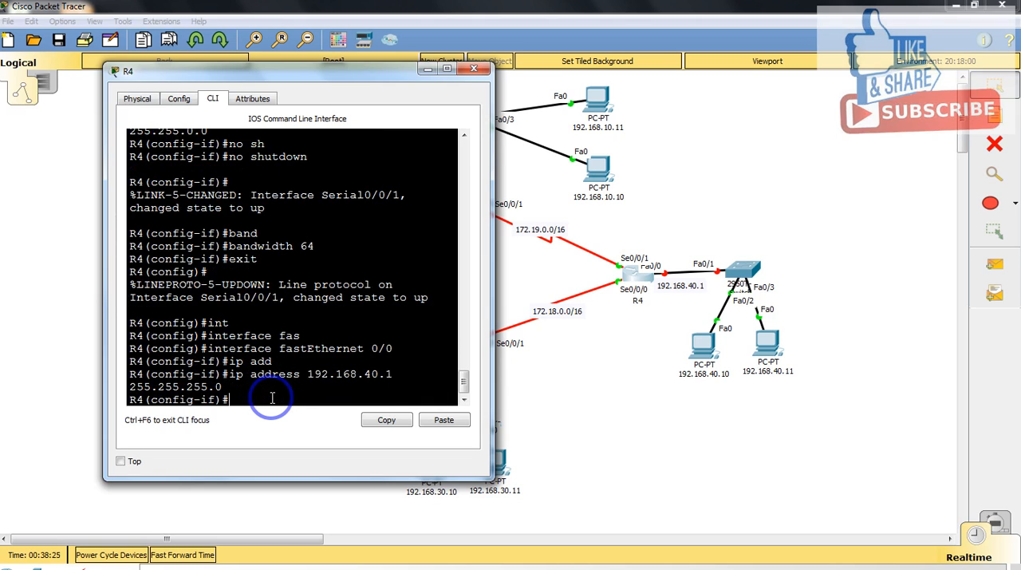
Step: Enable R4's fastEthernet 0/0 interface with no shutdown and close the R4 window
text(no sh)
key(Return)
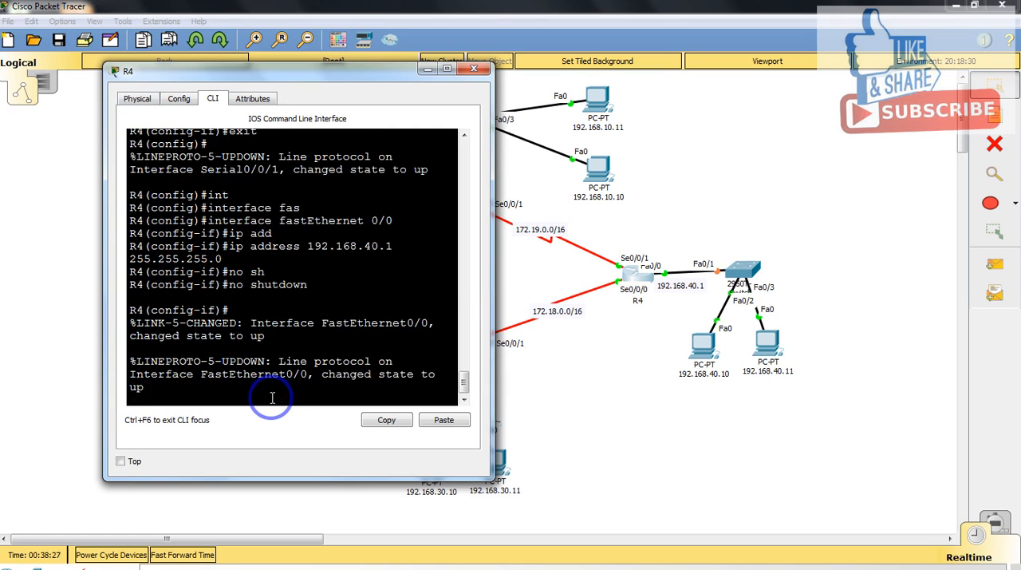
click(474, 69)
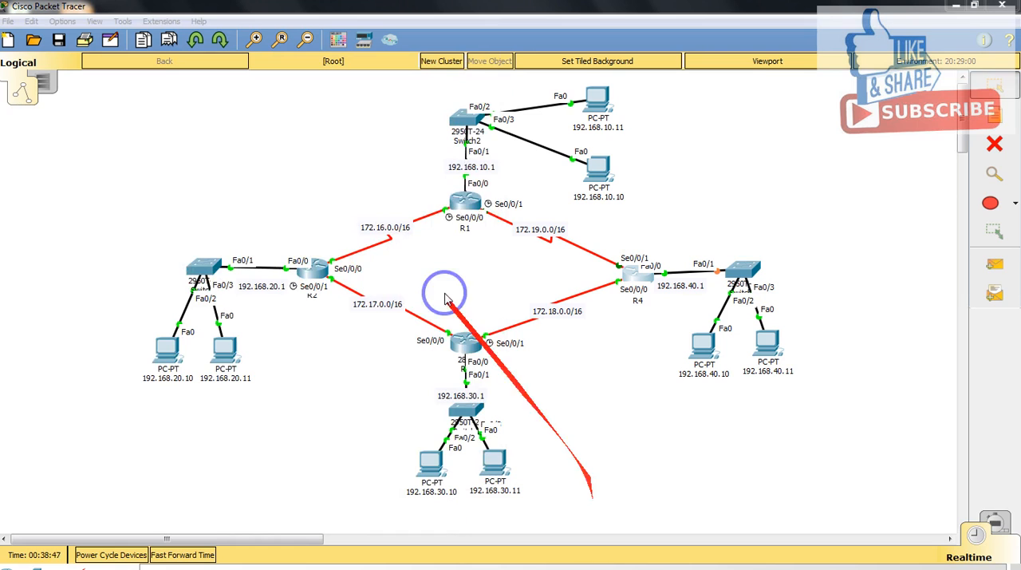
Step: Open R1's command line, move its window clear of the topology, and exit interface configuration to global configuration mode
click(468, 204)
drag(467, 119, 687, 55)
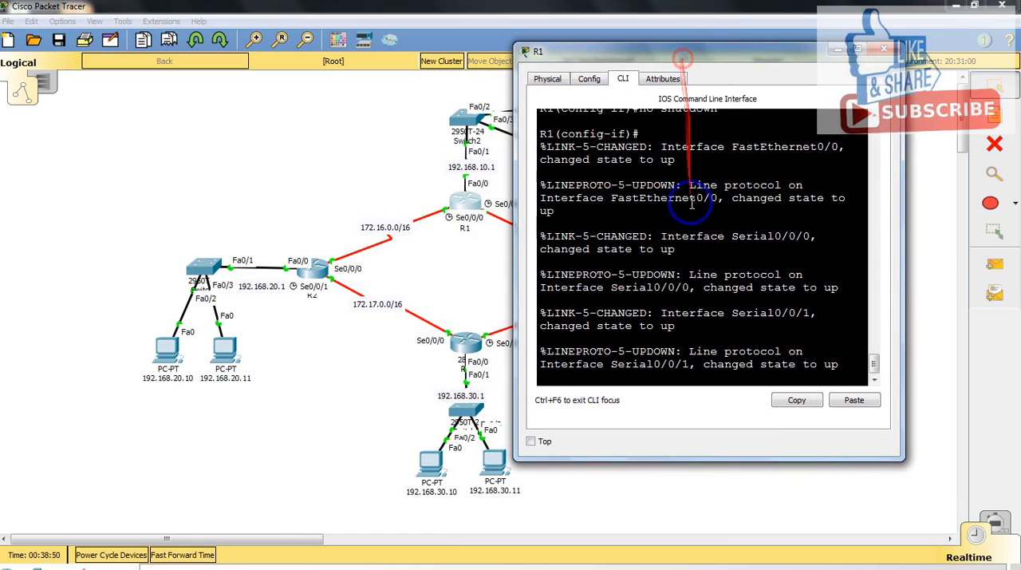
key(Return)
key(Return)
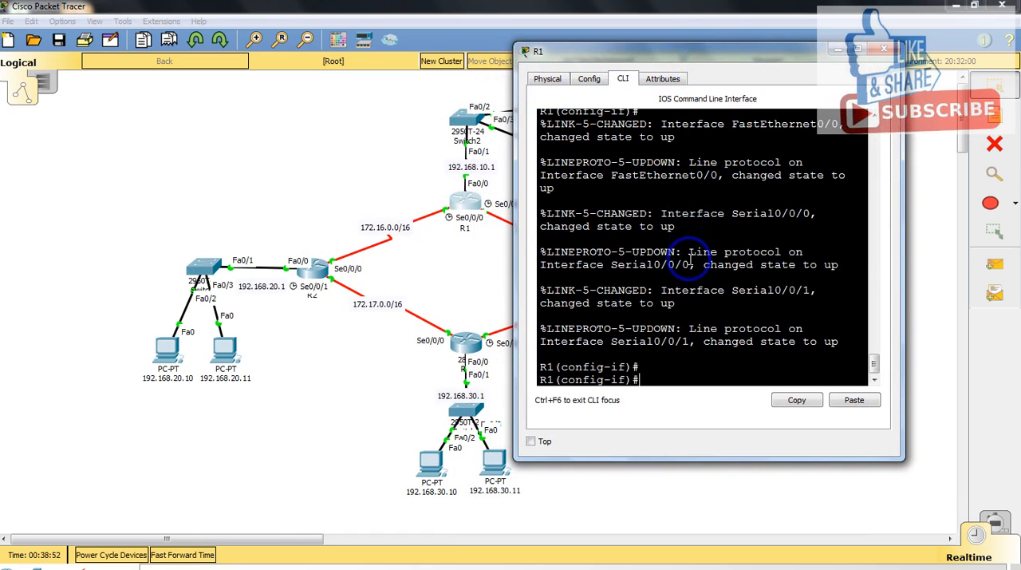
text(exi)
key(Return)
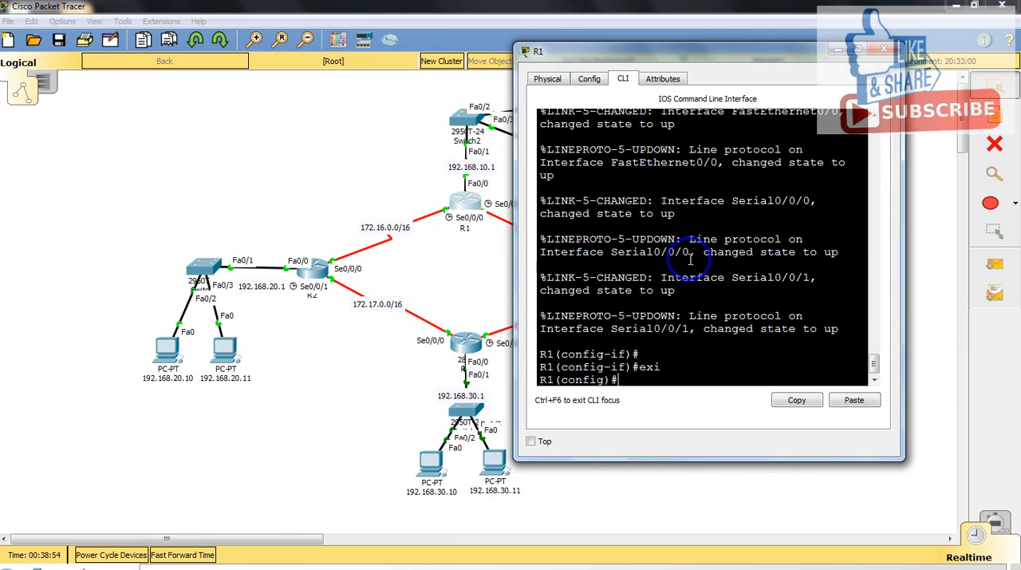
Step: Start EIGRP routing configuration on R1 with autonomous system number 10
text(rou)
key(Tab)
text(ei)
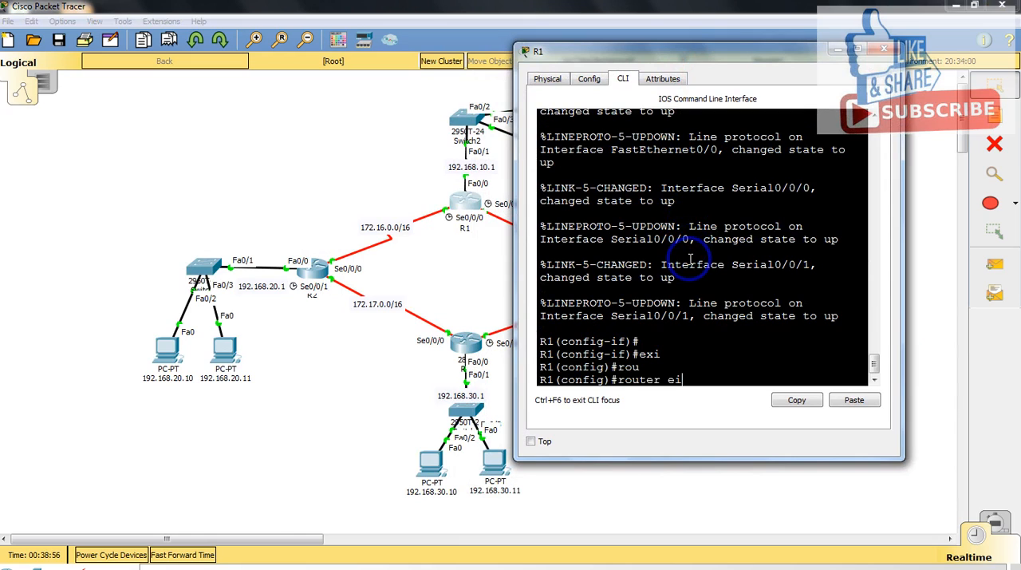
key(Tab)
text(10)
key(Return)
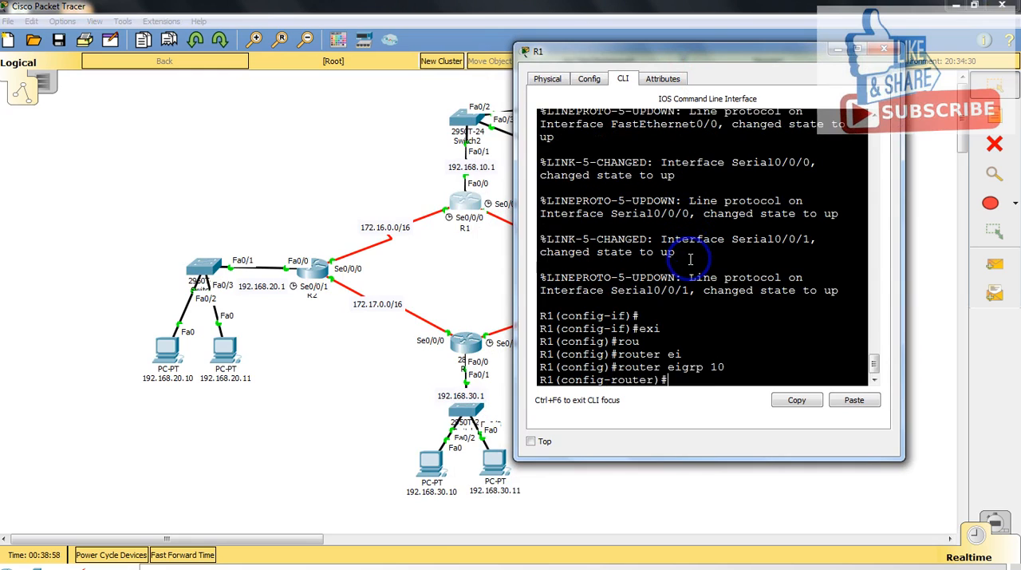
Step: Advertise network 172.16.0.0 with 255.255.0.0 in R1's EIGRP process
text(net)
key(Tab)
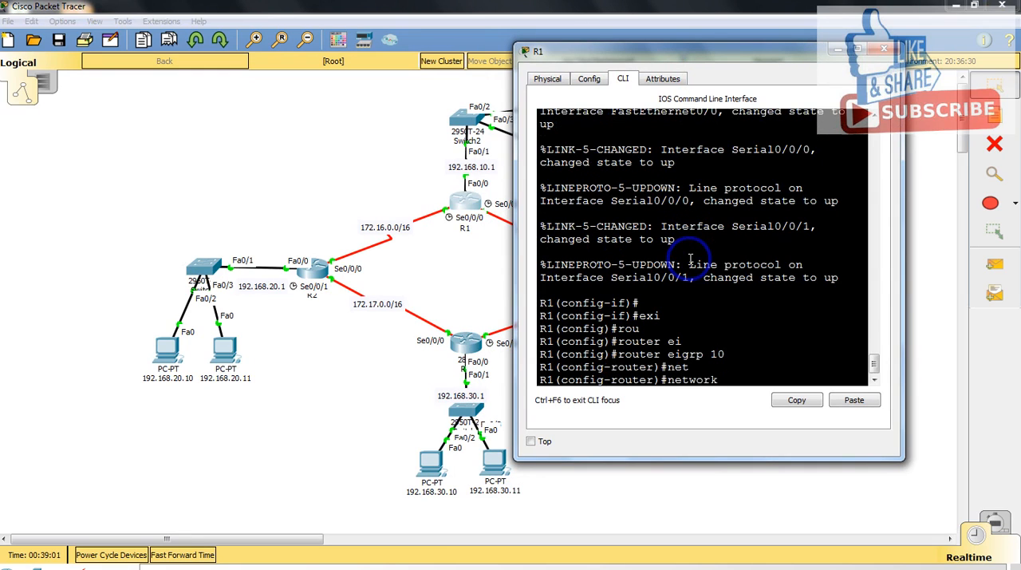
text(172.16.0.0.)
key(BackSpace)
text(255.255.0.0)
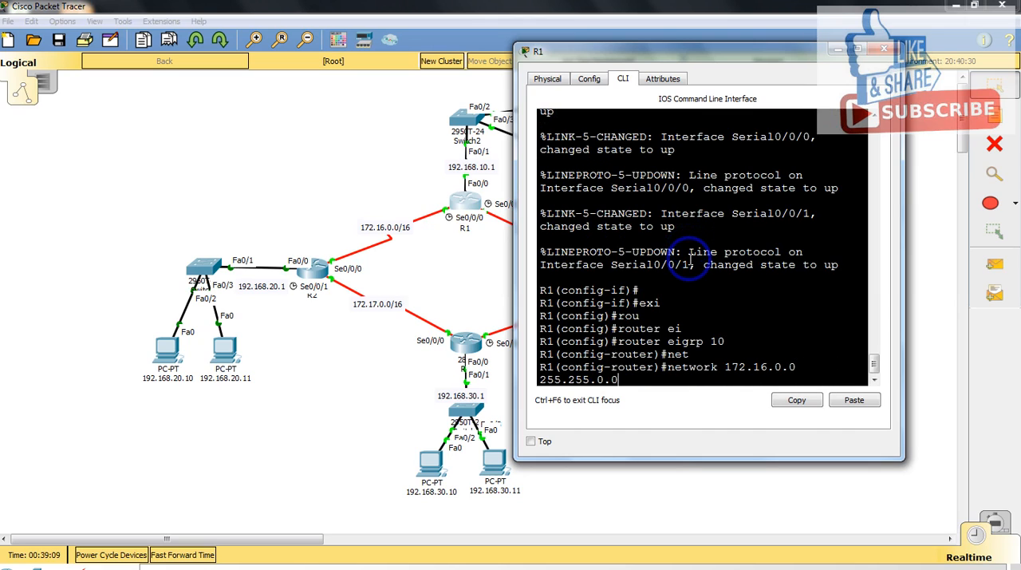
key(Return)
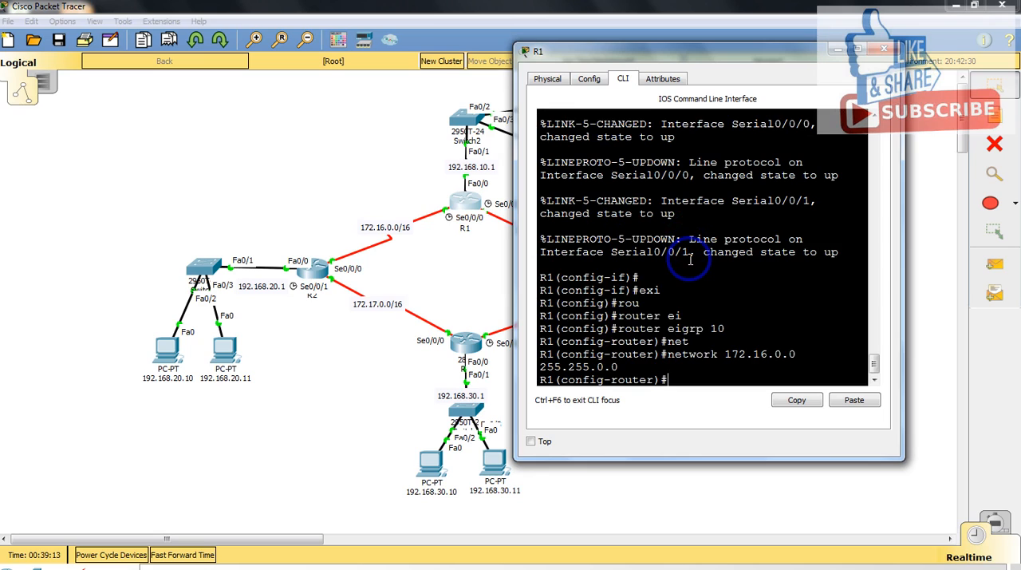
Step: Advertise network 192.168.10.0 with 255.255.255.0 in R1's EIGRP process
text(net)
key(Tab)
text(192.)
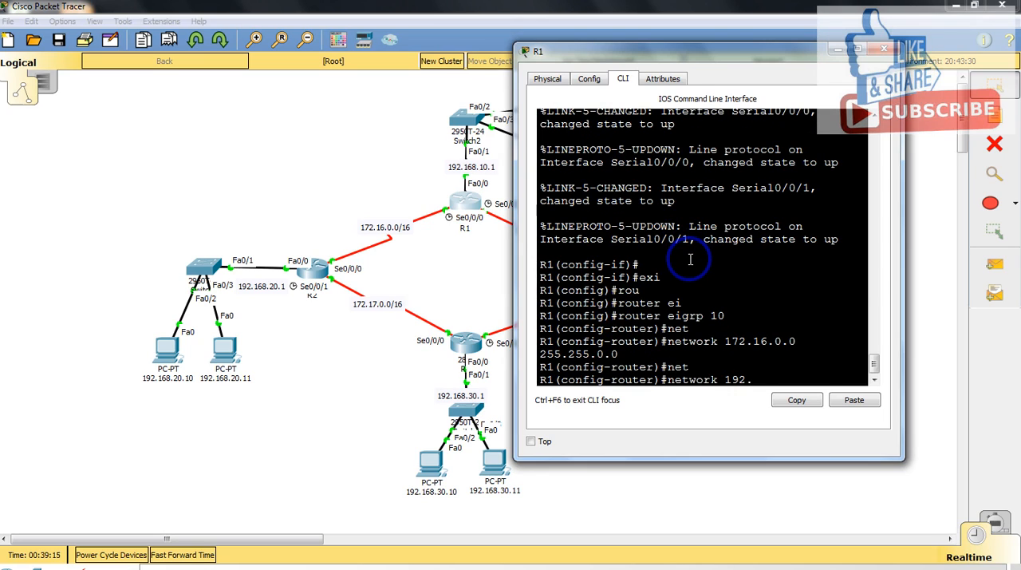
text(168.10.0 255.255.255.0)
key(Return)
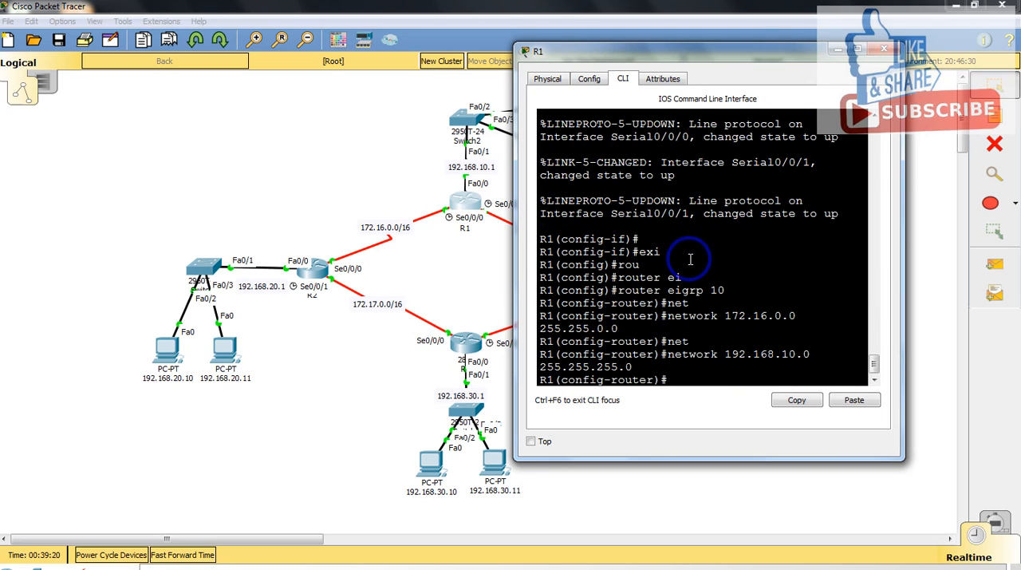
Step: Disable automatic route summarization in R1's EIGRP process with no auto-summary
text(no au)
key(Tab)
key(Return)
key(Return)
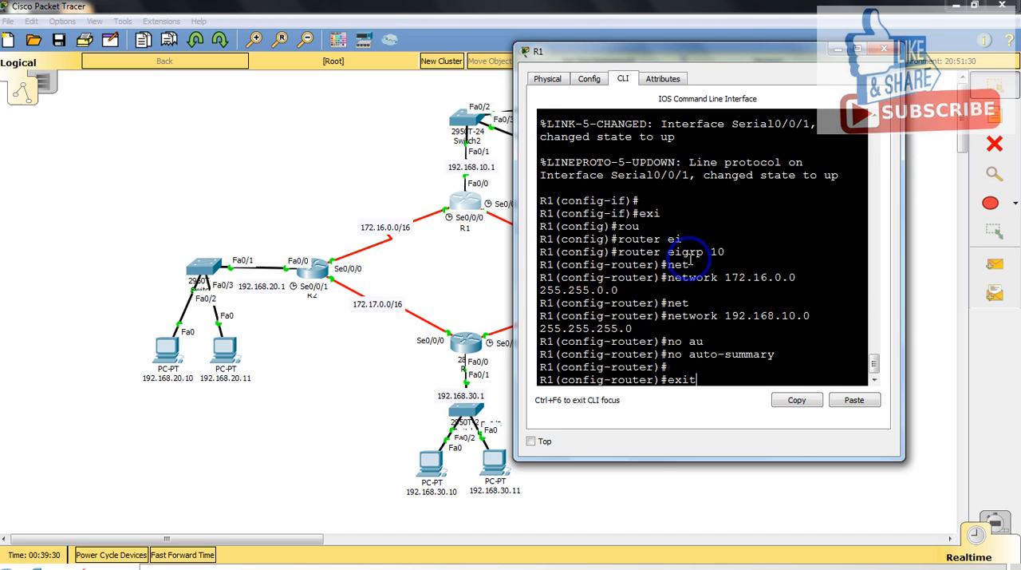
key(BackSpace)
key(BackSpace)
key(BackSpace)
Step: Recall the earlier 172.16.0.0 network command and edit it to advertise 172.19.0.0 with 255.255.0.0 in R1's EIGRP process
key(Up)
key(Up)
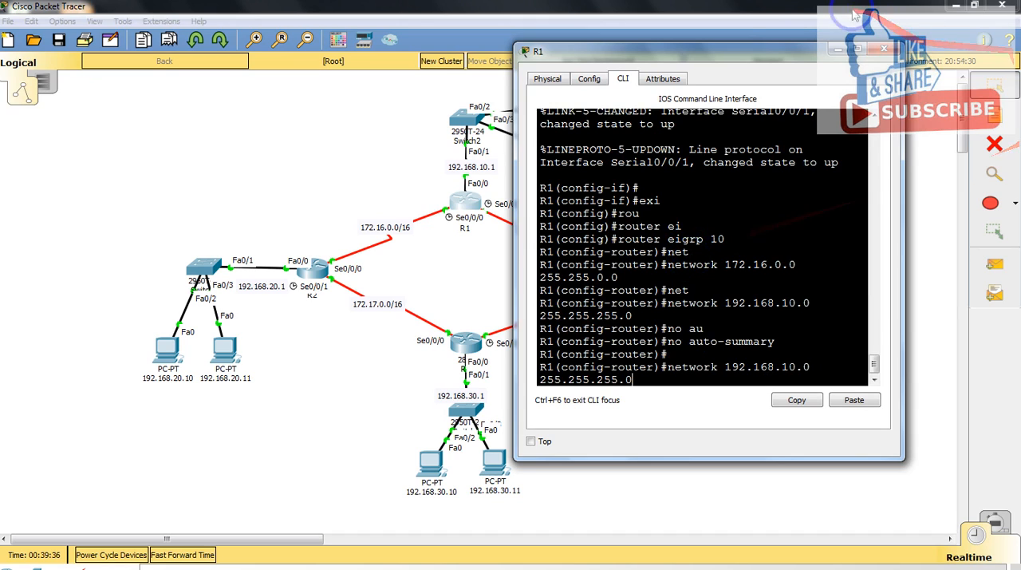
drag(774, 54, 814, 51)
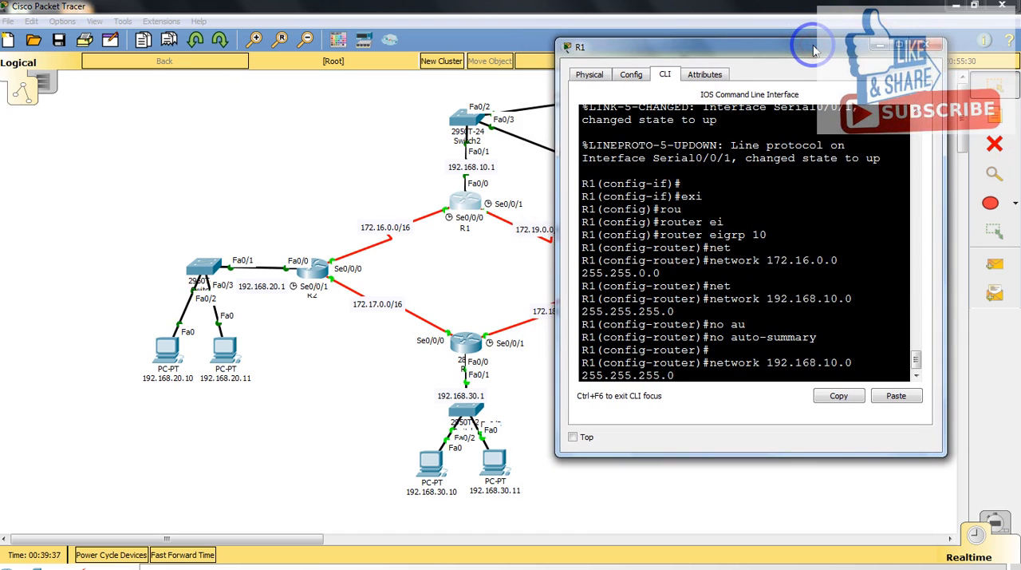
key(Left)
key(Left)
key(Left)
key(Left)
key(Left)
key(Left)
key(Left)
key(Left)
key(Left)
key(Up)
key(Up)
key(Down)
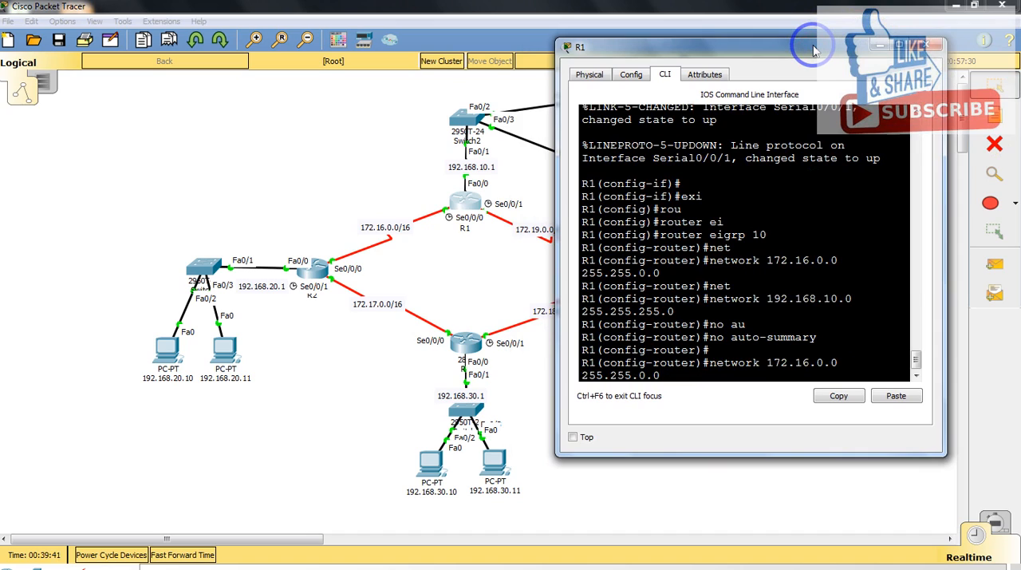
key(Left)
key(Left)
key(Left)
key(Left)
key(Left)
key(Left)
key(Left)
key(Left)
key(Left)
key(Left)
key(Left)
key(Left)
key(BackSpace)
text(9)
key(Return)
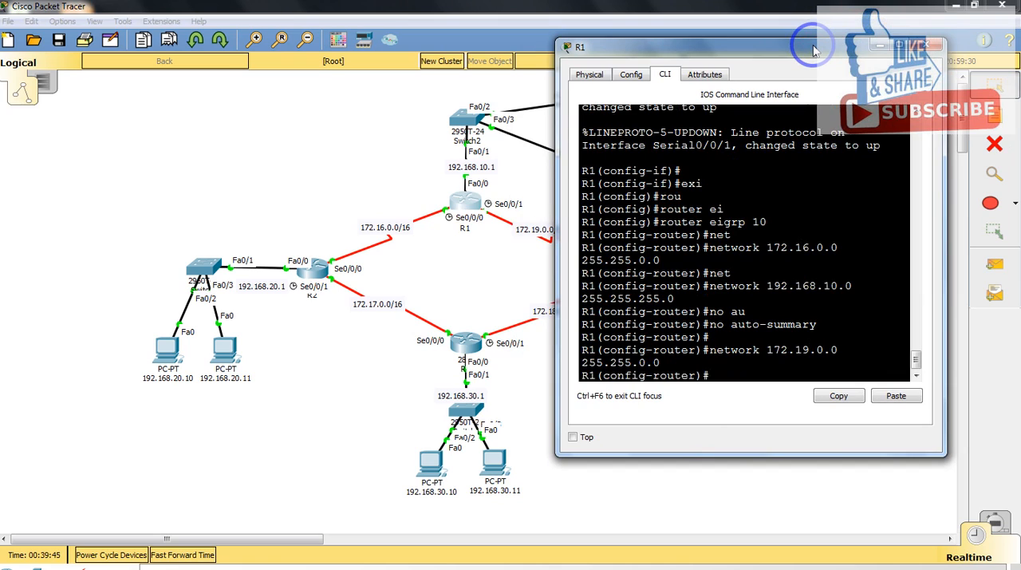
Step: Exit R1's EIGRP router configuration and close the R1 window
text(exit)
key(Return)
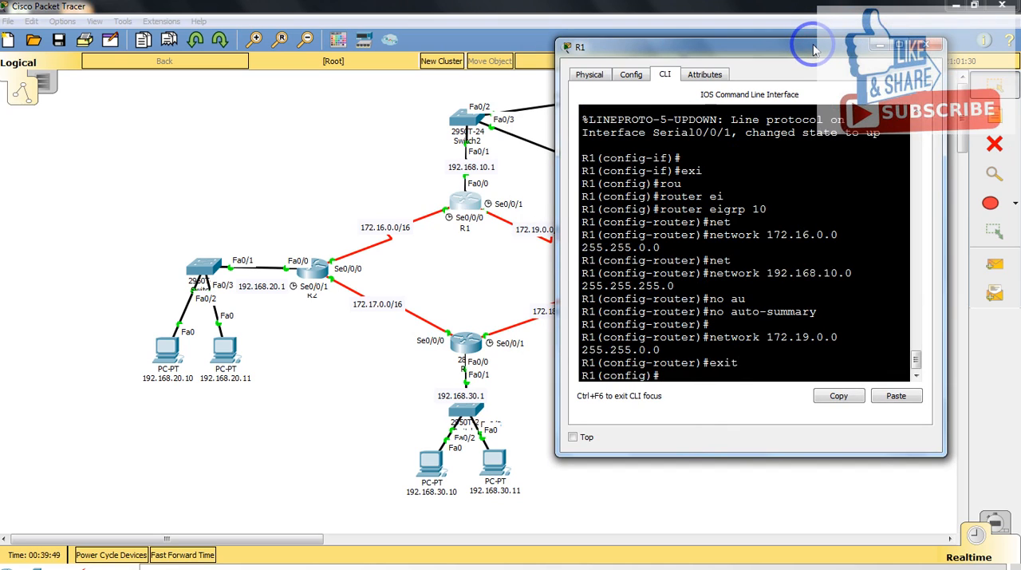
click(940, 50)
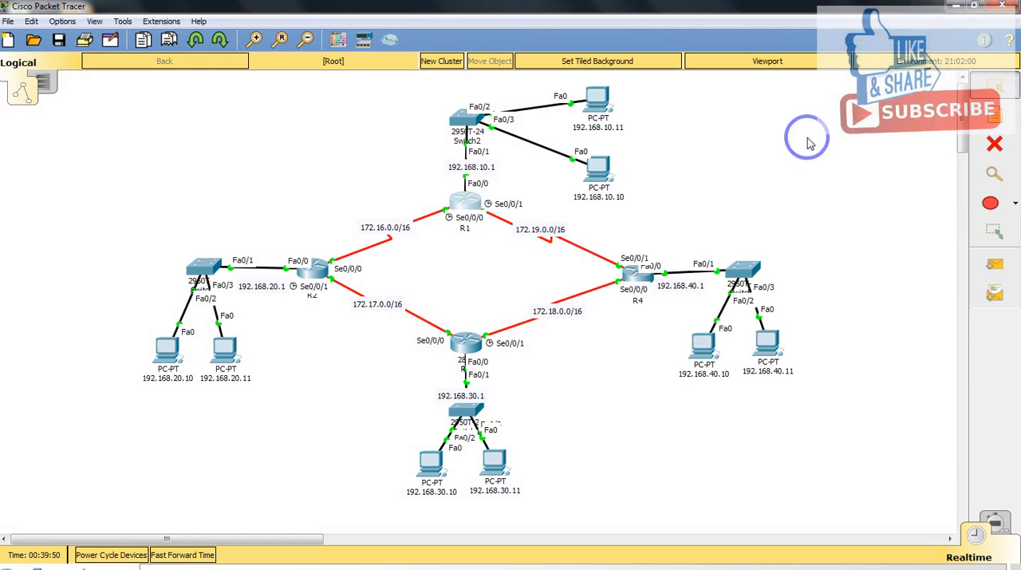
Step: Open R2's command line, reposition its window beside the router, and bring up a fresh prompt
click(316, 270)
drag(469, 114, 574, 80)
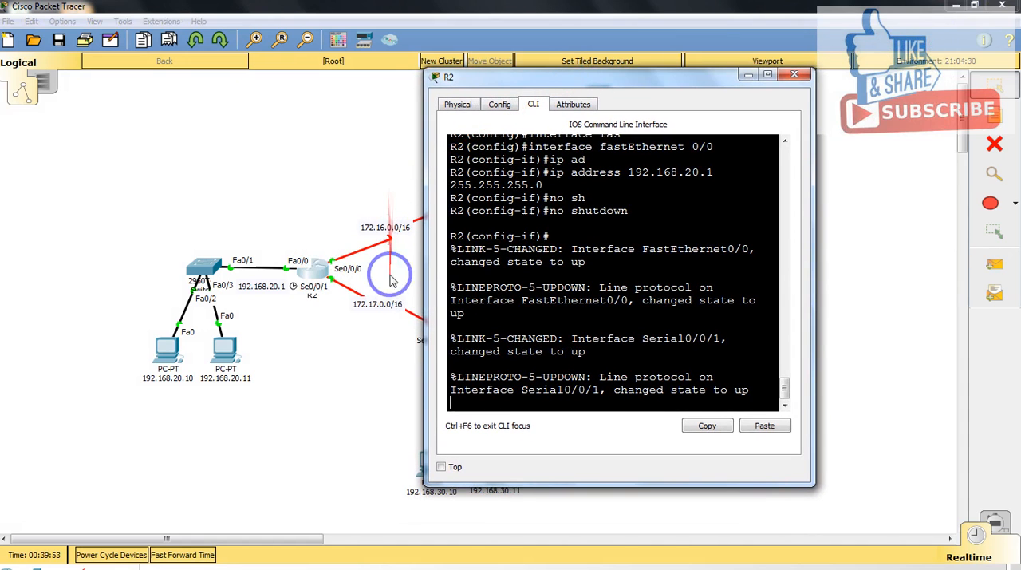
click(566, 383)
key(Return)
text(ro)
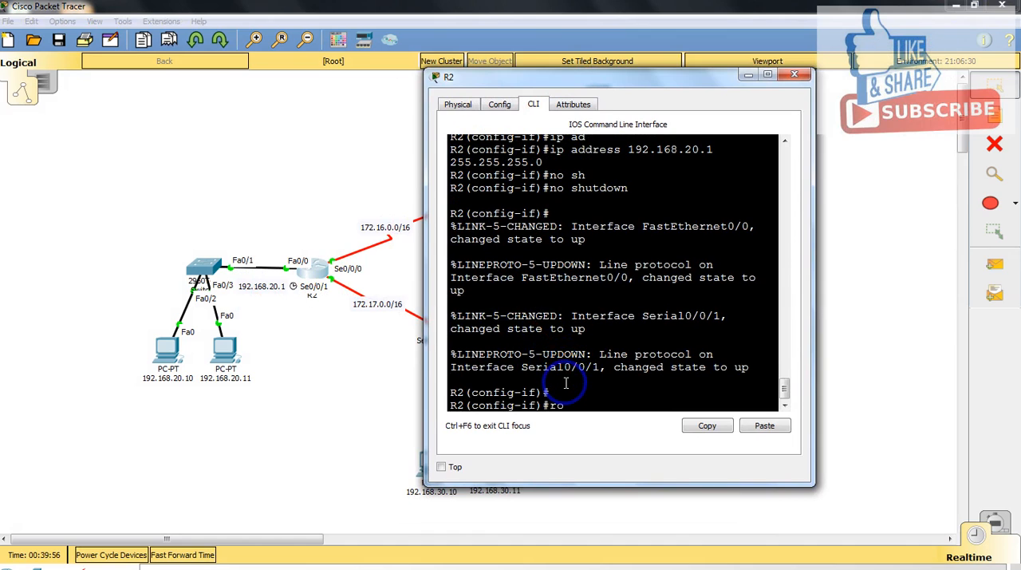
text(u)
key(Tab)
key(BackSpace)
key(BackSpace)
key(BackSpace)
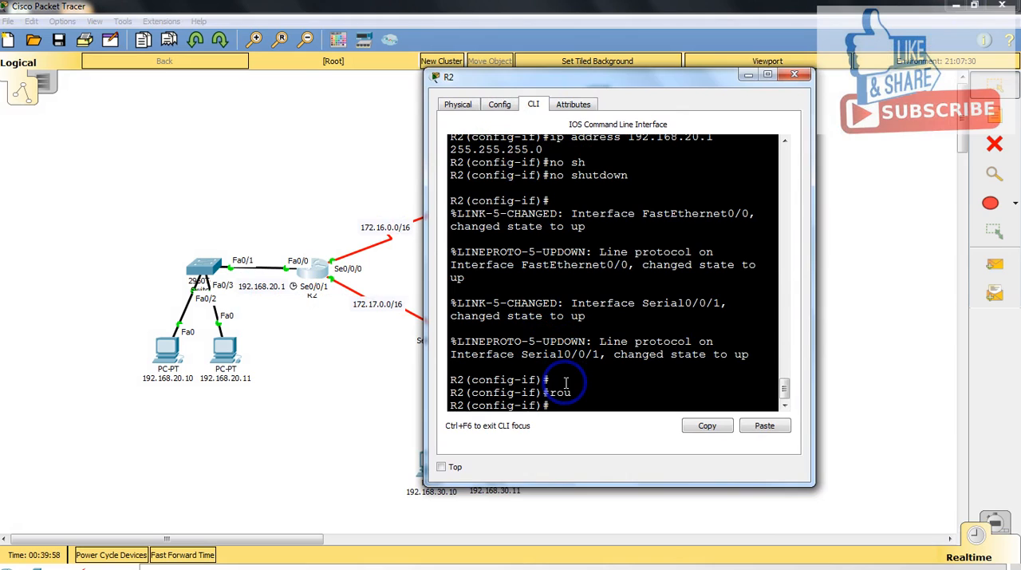
Step: Leave interface configuration on R2 and enter the router configuration for EIGRP 10
text(exit)
key(Return)
text(rou)
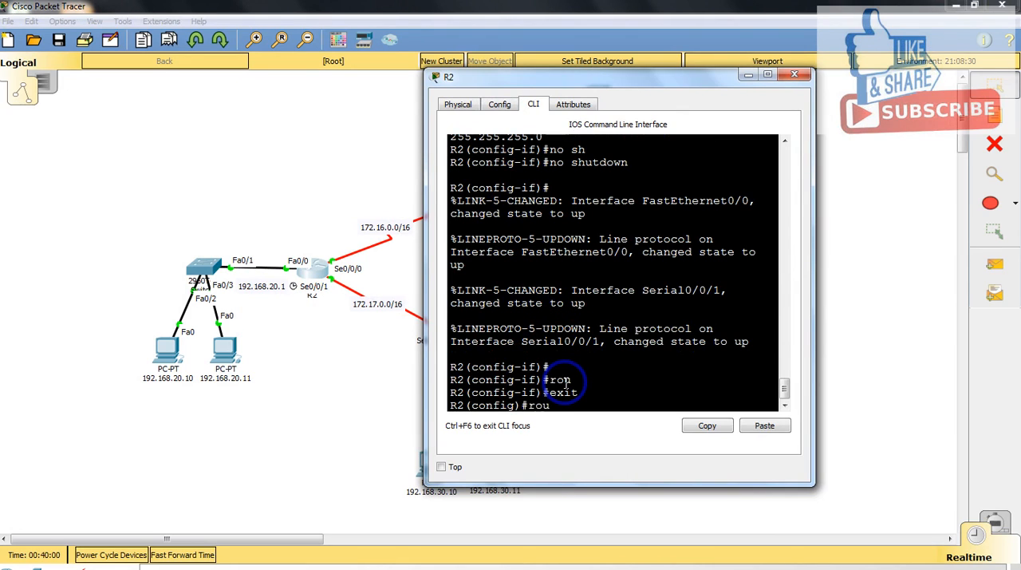
key(Tab)
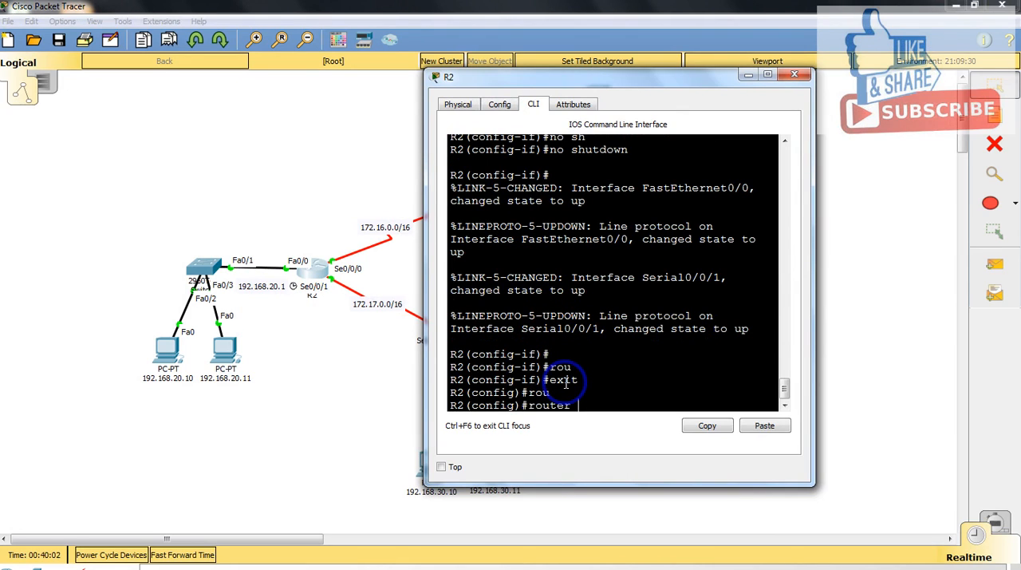
text(i)
key(Tab)
text(10)
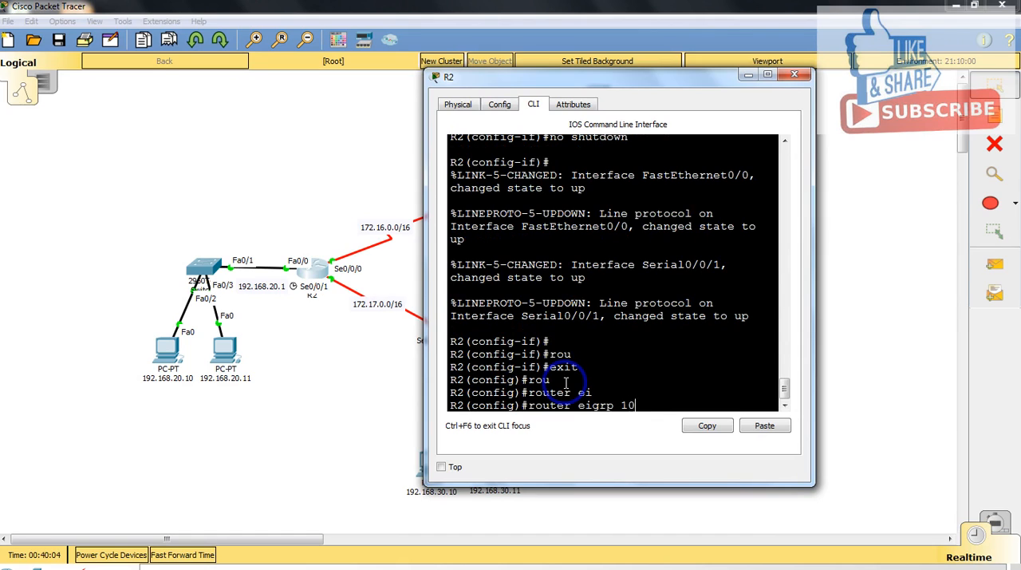
key(Return)
Step: Advertise network 172.16.0.0 with 255.255.0.0 in R2's EIGRP process, widening the R2 window to fit the command
text(net)
key(Tab)
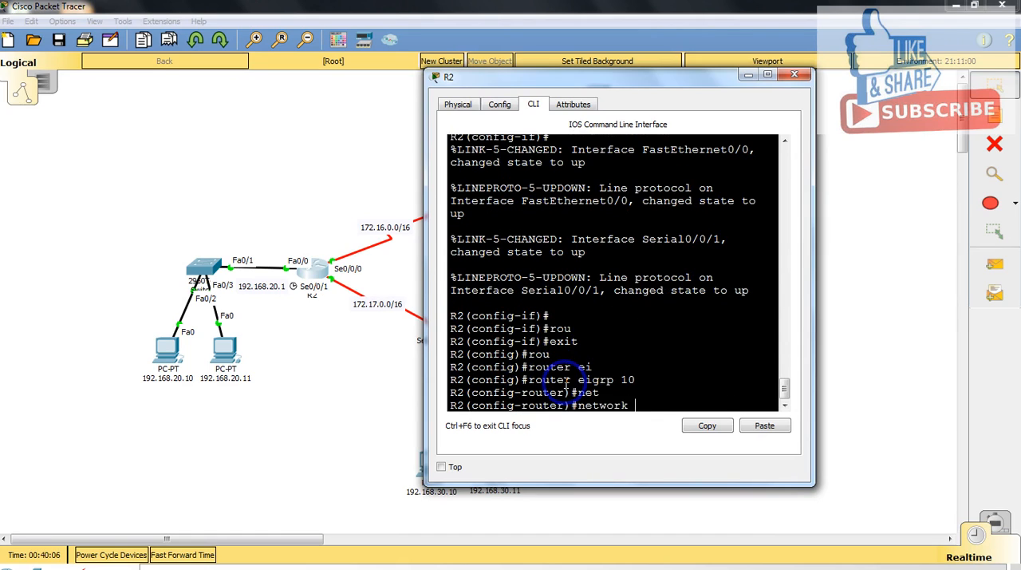
drag(816, 275, 841, 275)
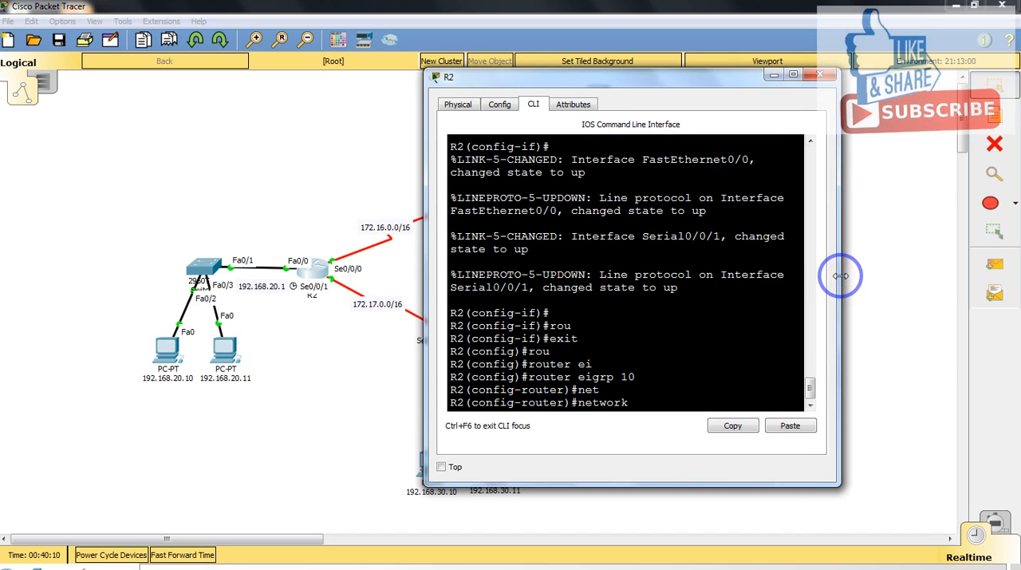
text(172.16.0.0 255.255.0)
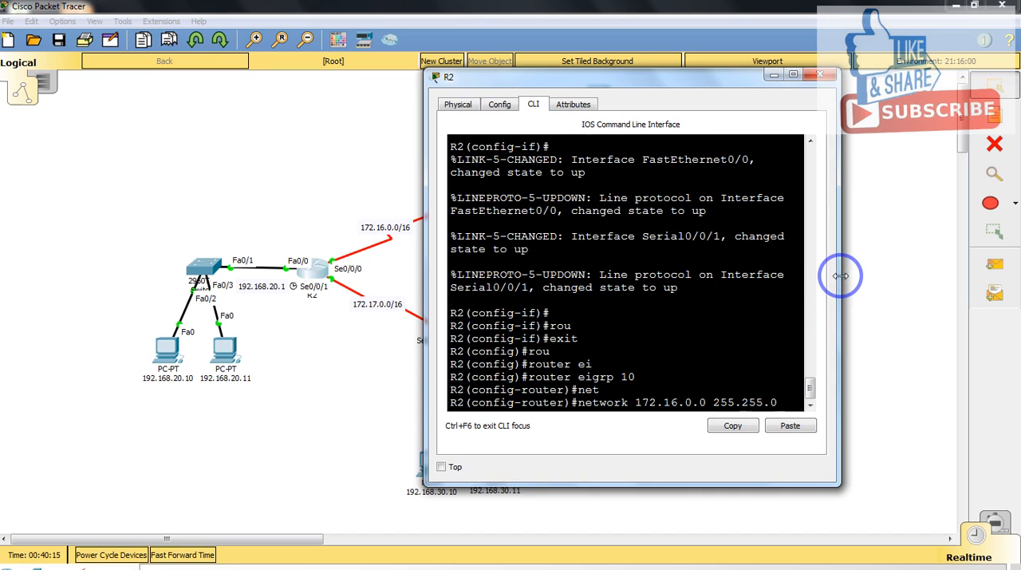
text(.0)
key(Return)
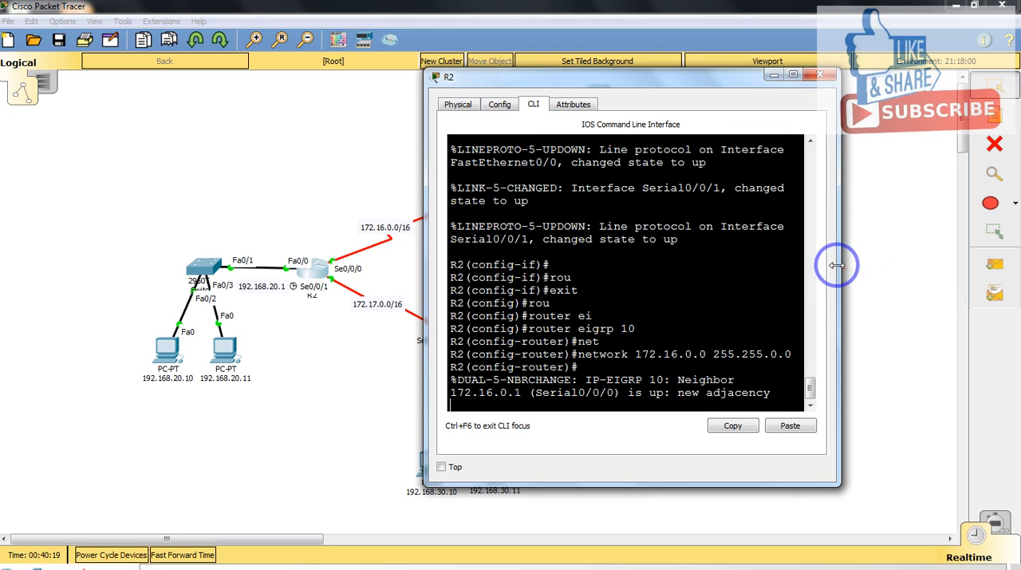
Step: Widen the R2 window slightly, then recall the last network command and edit it to advertise 172.17.0.0 with 255.255.0.0
mouse_move(841, 264)
mouse_down()
mouse_move(876, 264)
mouse_move(854, 263)
mouse_up()
key(Return)
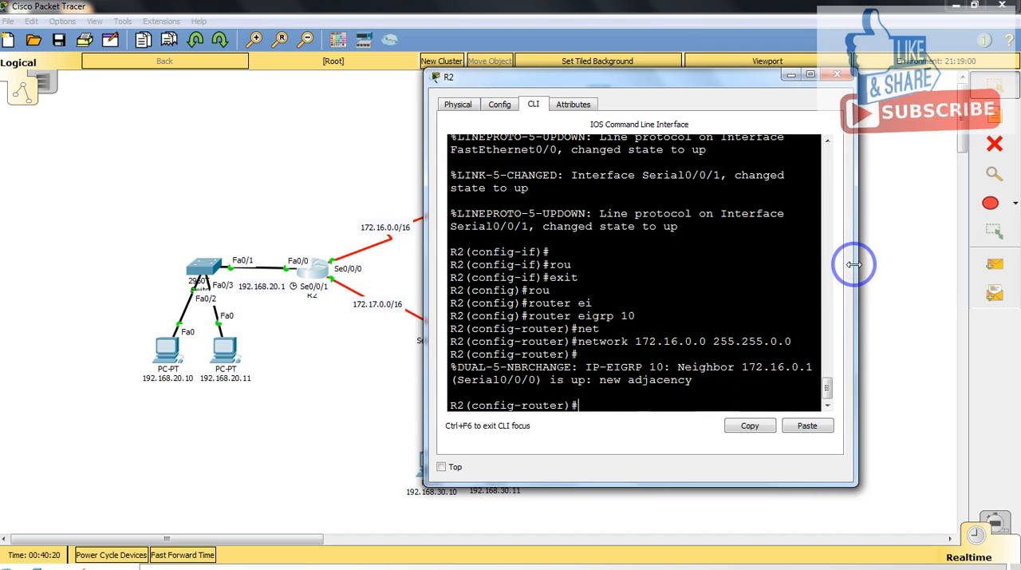
key(Up)
key(Left)
key(Left)
key(Left)
key(Left)
key(Left)
key(Left)
key(Left)
key(Left)
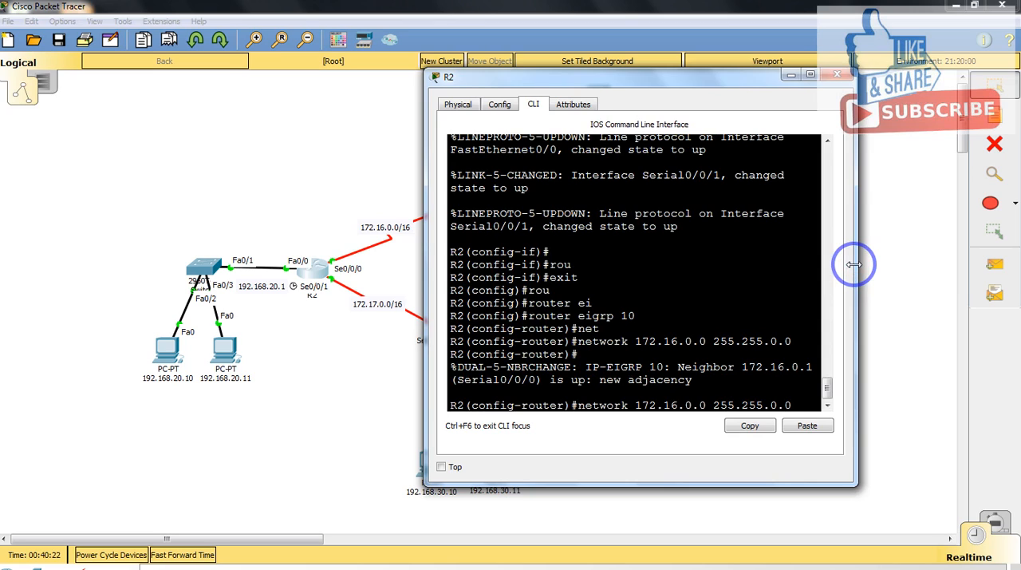
key(BackSpace)
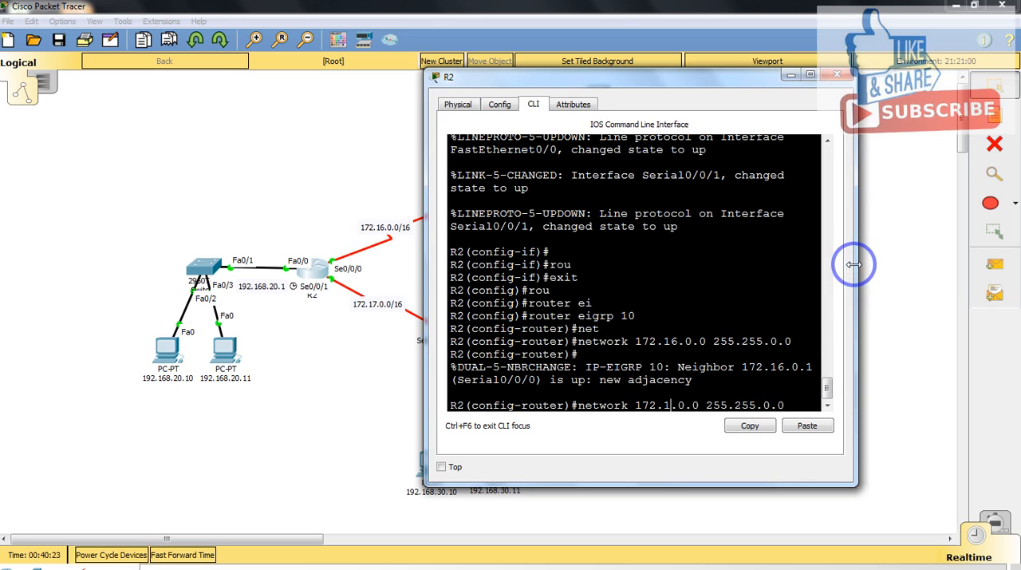
text(7)
key(Return)
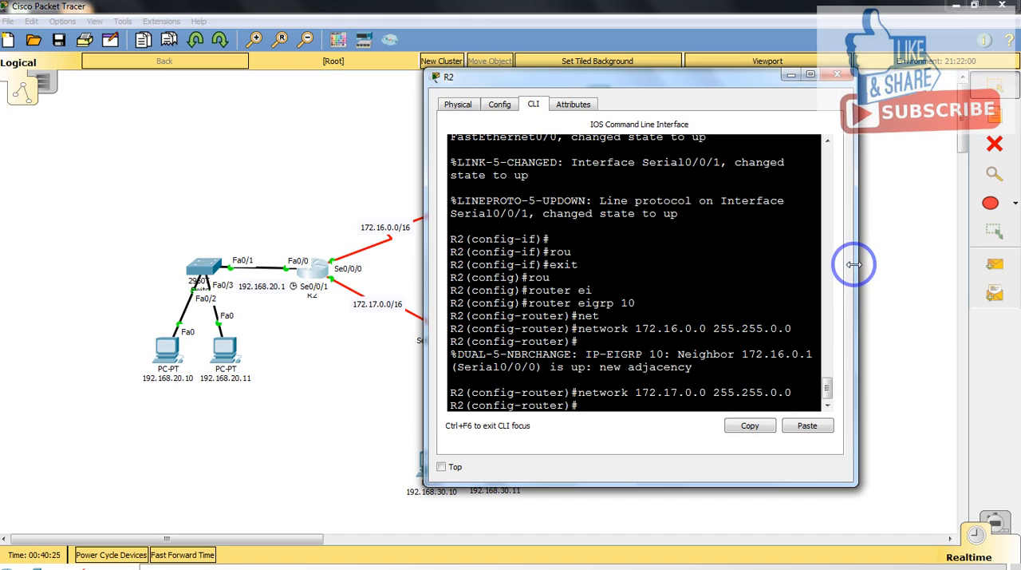
Step: Advertise R2's LAN network 192.168.20.0 with 255.255.255.0 in its EIGRP process
text(net)
key(Tab)
text(1)
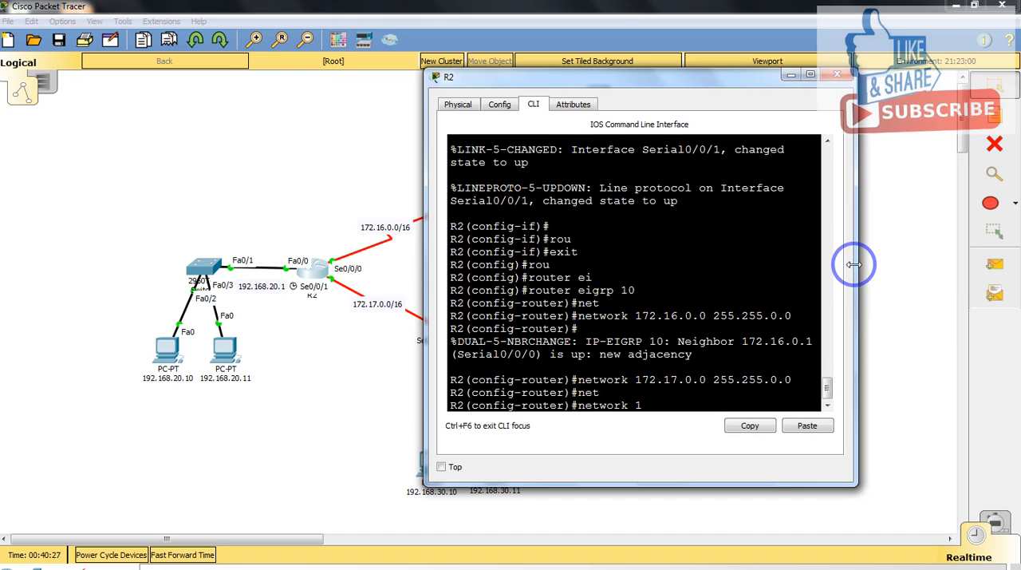
text(92.168.20.0 255.255.255.)
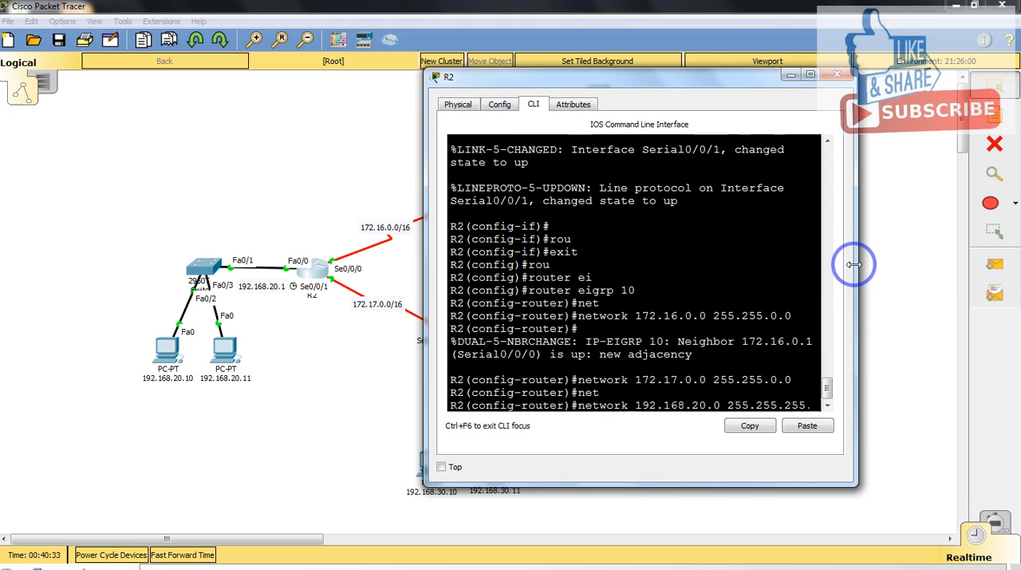
text(0)
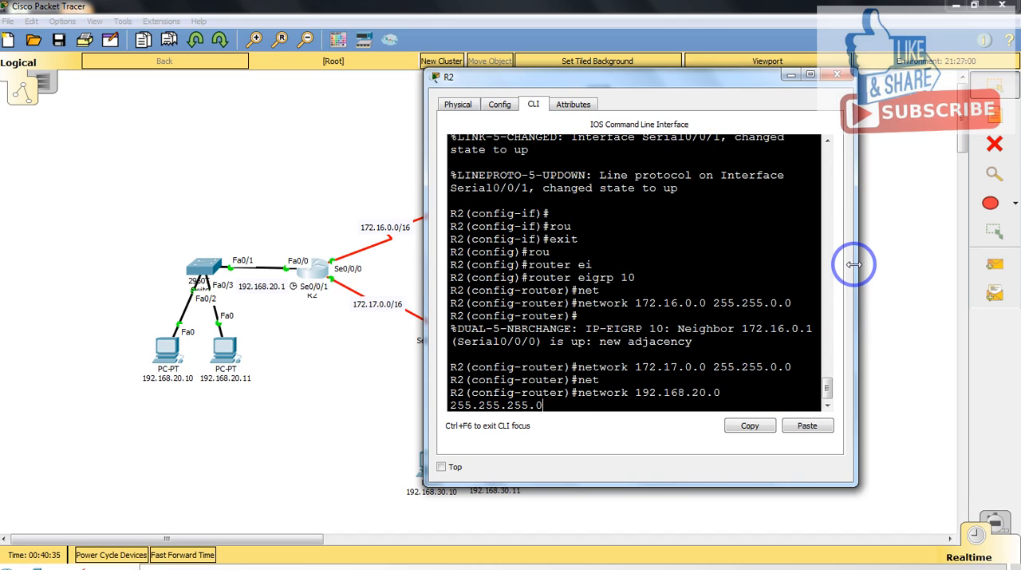
key(Return)
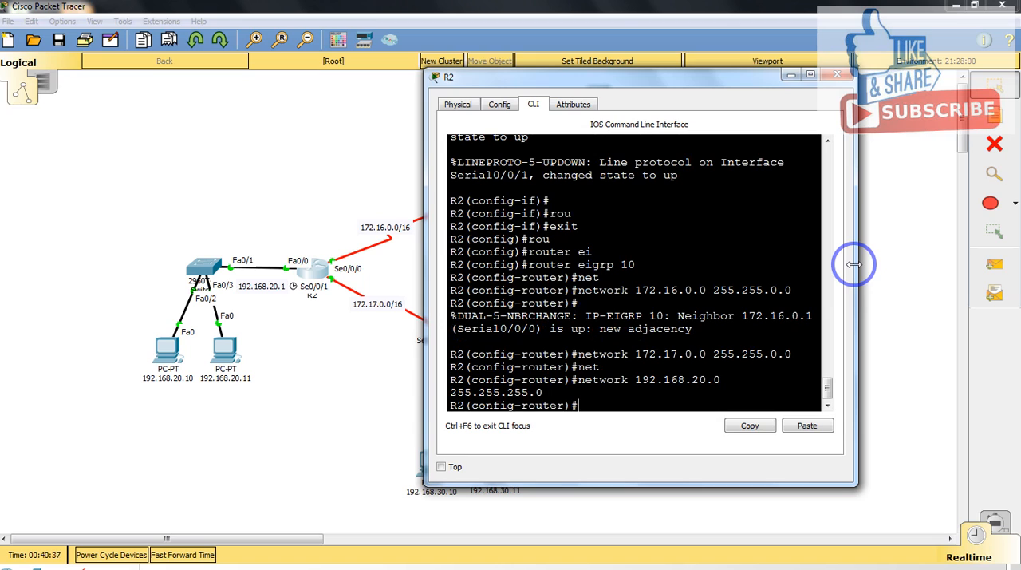
Step: Disable automatic route summarization in R2's EIGRP process with no auto-summary and close the R2 window
text(no au)
key(Tab)
key(Return)
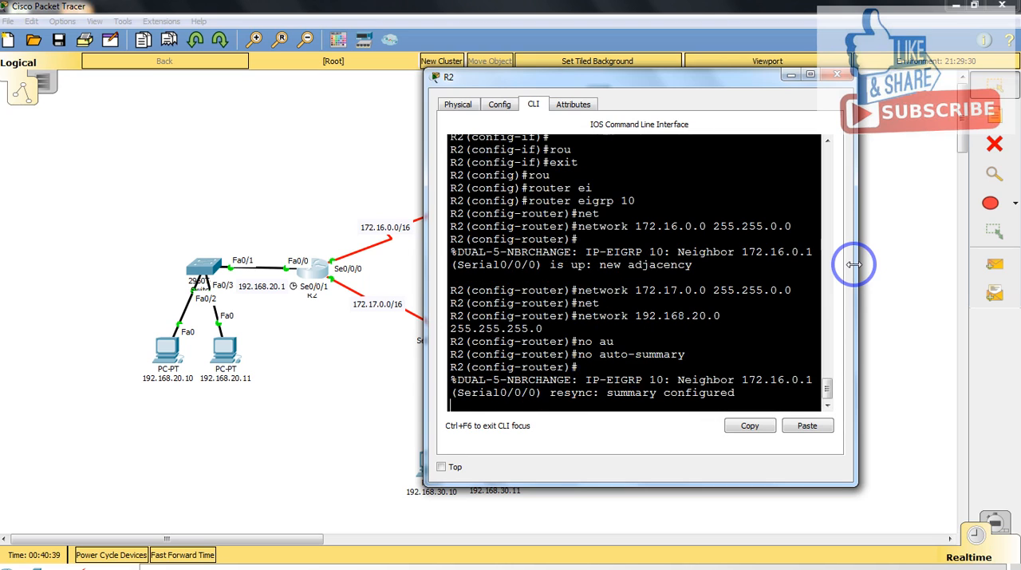
click(837, 74)
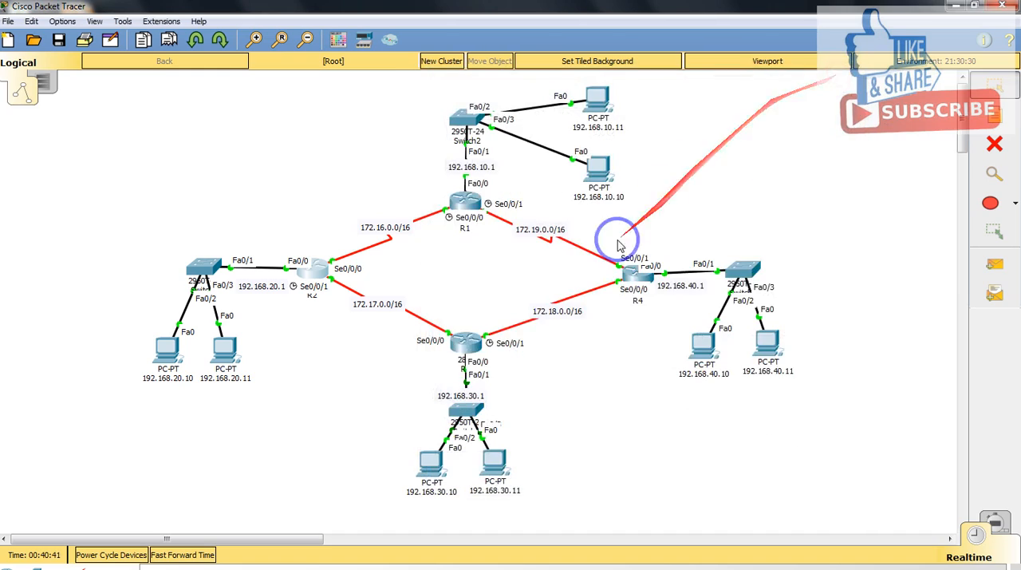
Step: Open R3's command line, reposition its window clear of the router, and bring up a fresh prompt
click(471, 342)
drag(515, 130, 743, 98)
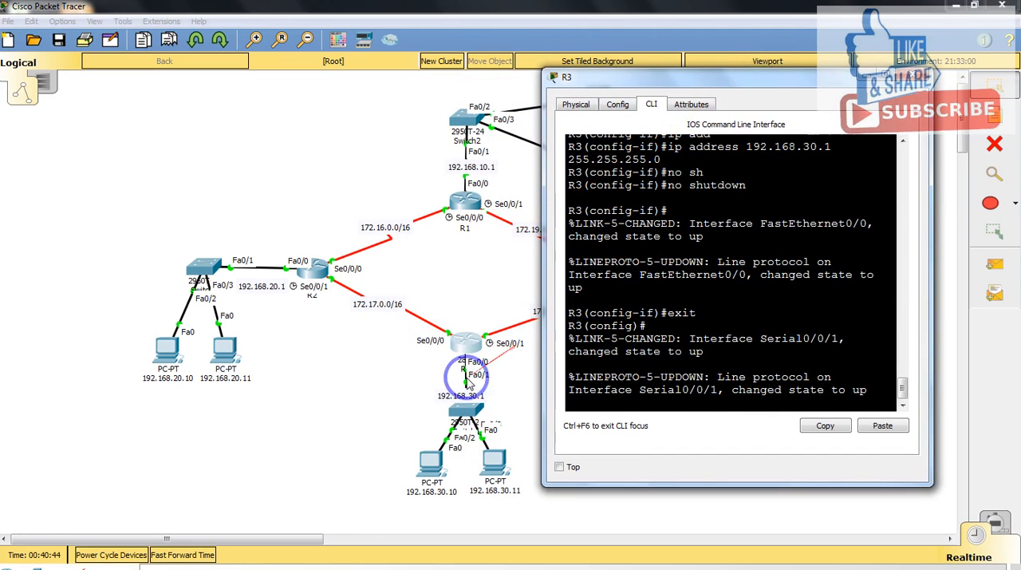
click(672, 404)
key(Return)
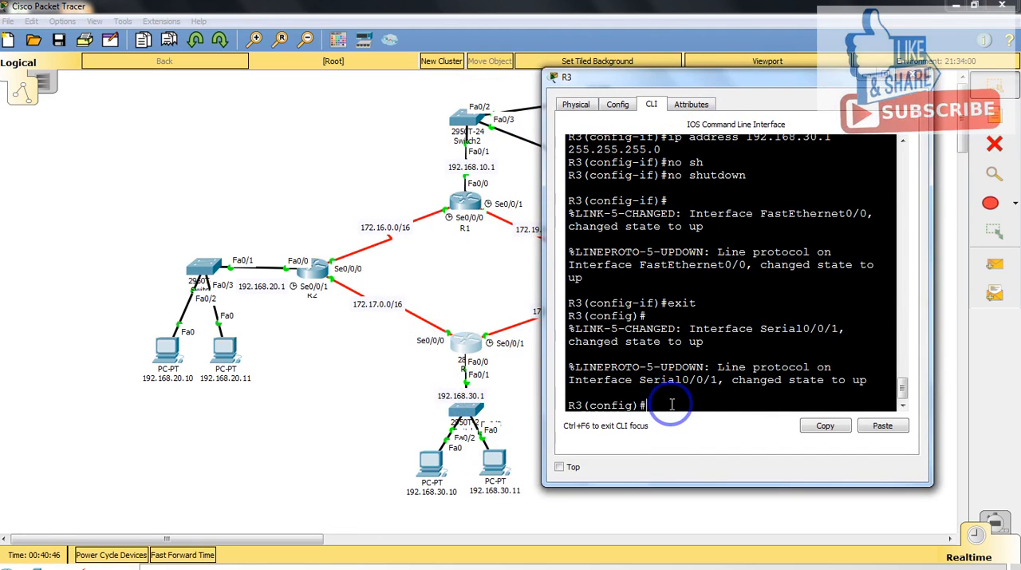
Step: Enter the router configuration for EIGRP 10 on R3
text(rou)
key(Tab)
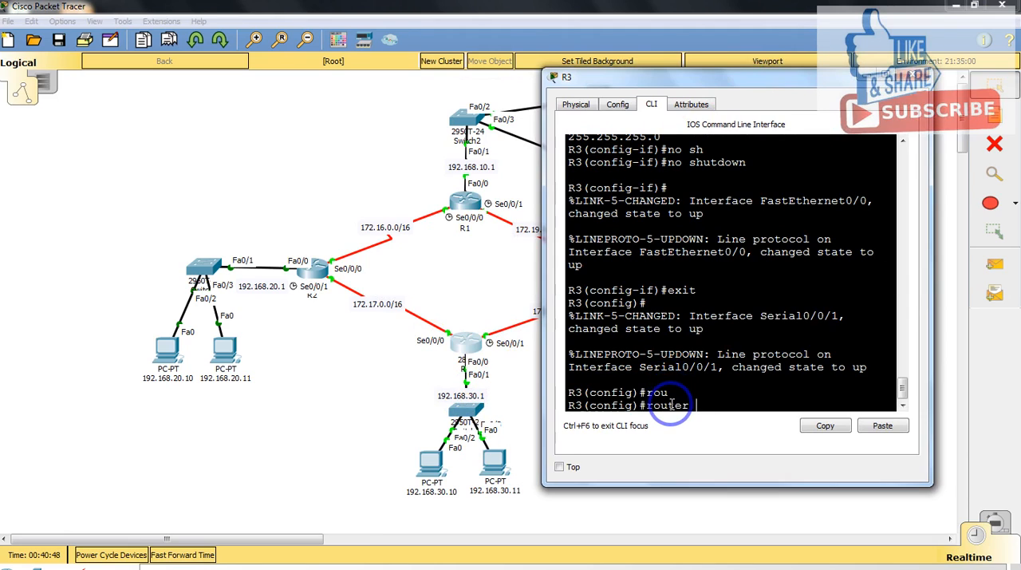
text(ei)
key(Tab)
text(10)
key(Return)
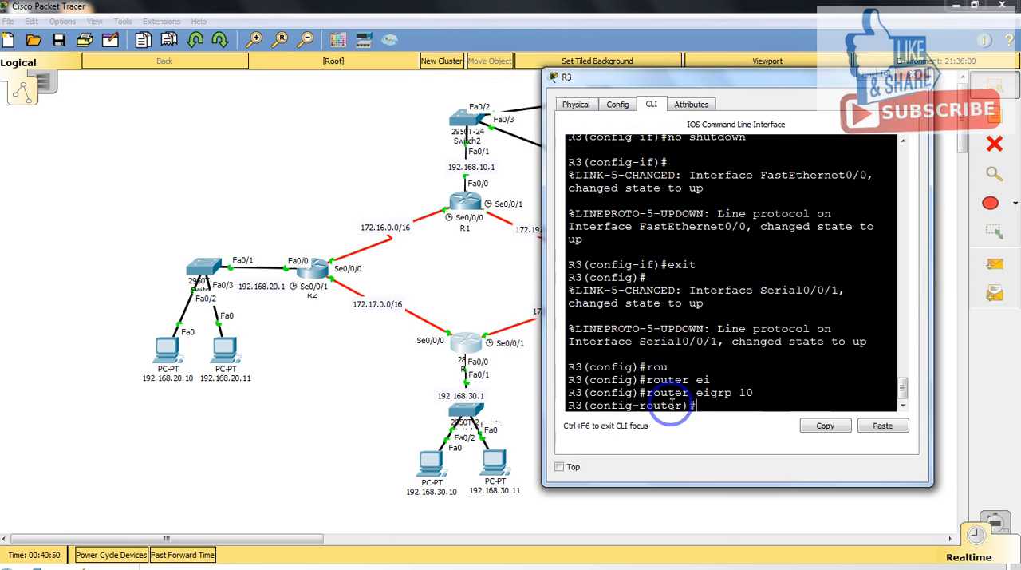
Step: Advertise network 172.17.0.0 with 255.255.0.0 in R3's EIGRP process and return to a fresh prompt
text(net)
key(Tab)
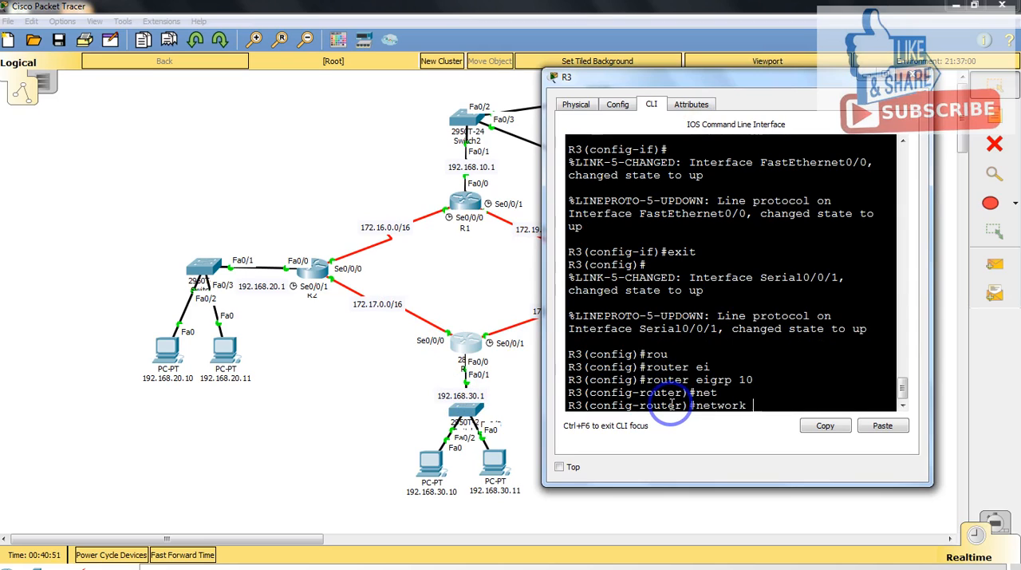
text(172.17.0.0 255.255.0.0)
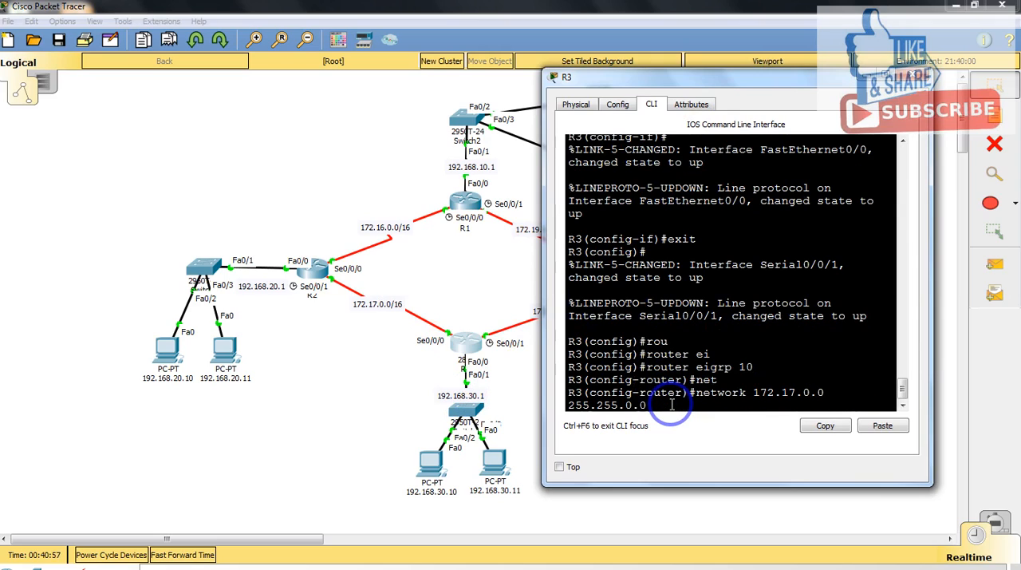
key(Return)
key(Return)
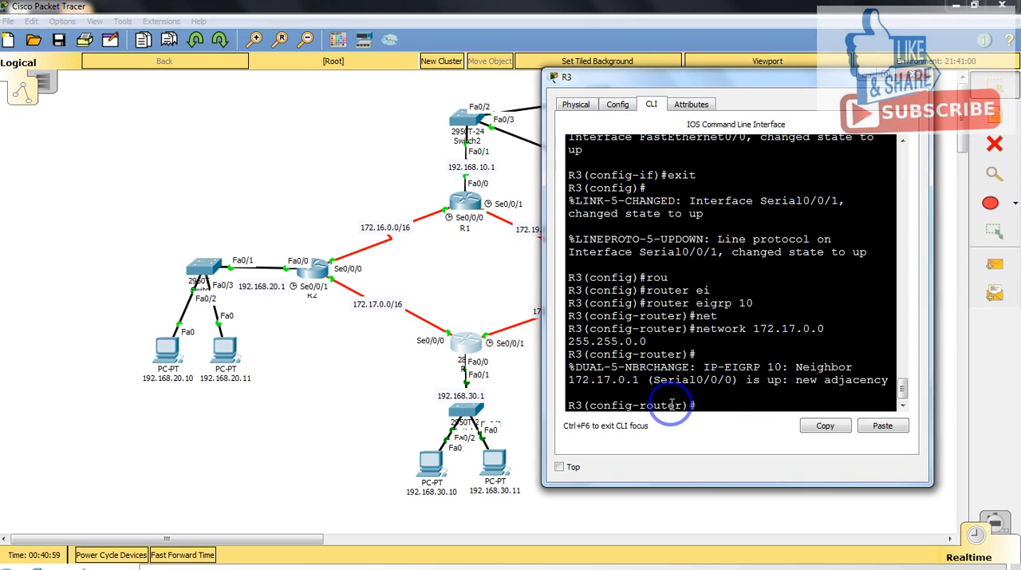
Step: Recall R3's 172.17.0.0 network command and edit it to advertise 172.18.0.0 with 255.255.0.0, moving the window off the link labels
key(Up)
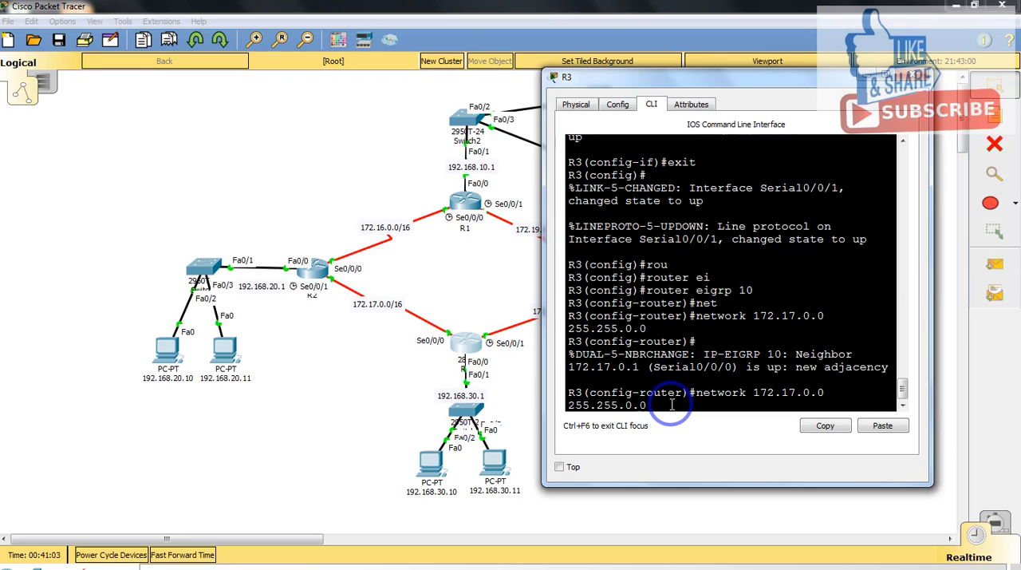
key(Left)
key(Left)
key(Left)
key(Left)
key(Left)
key(Left)
key(Left)
key(Left)
key(Left)
key(Left)
key(Left)
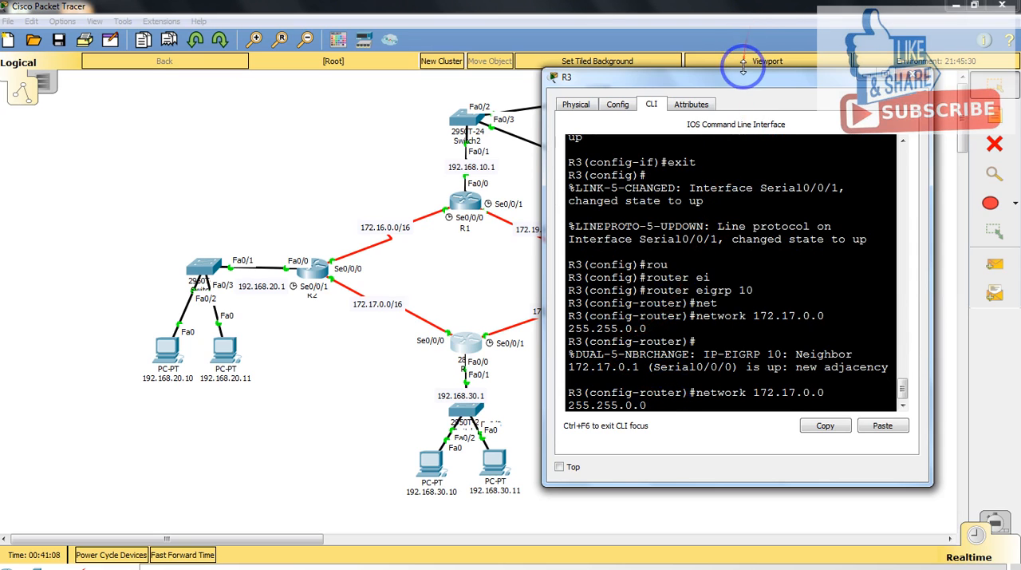
drag(741, 77, 771, 71)
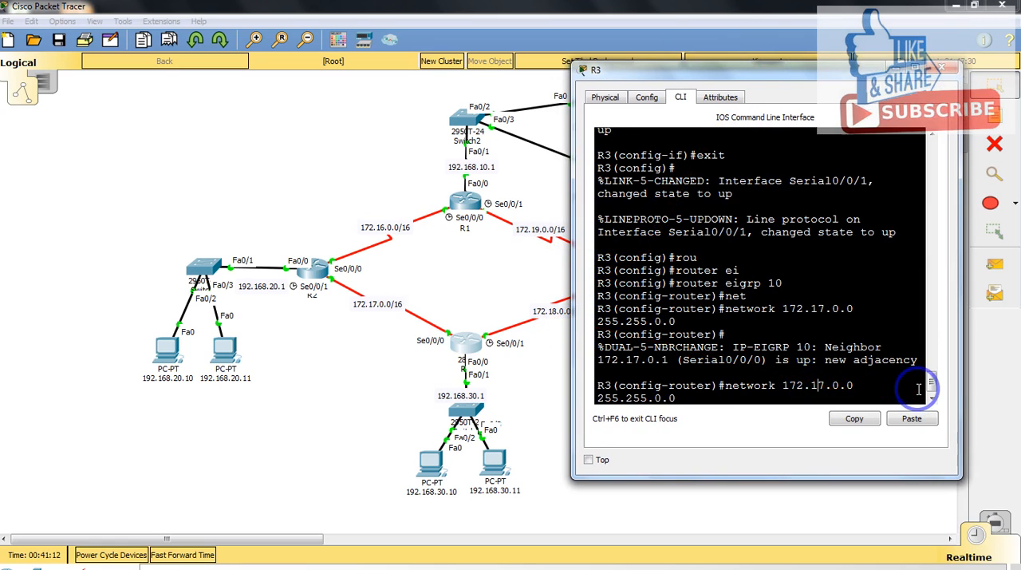
key(Delete)
text(8)
key(Return)
Step: Advertise R3's LAN network 192.168.30.0 with 255.255.255.0 in its EIGRP process
text(net)
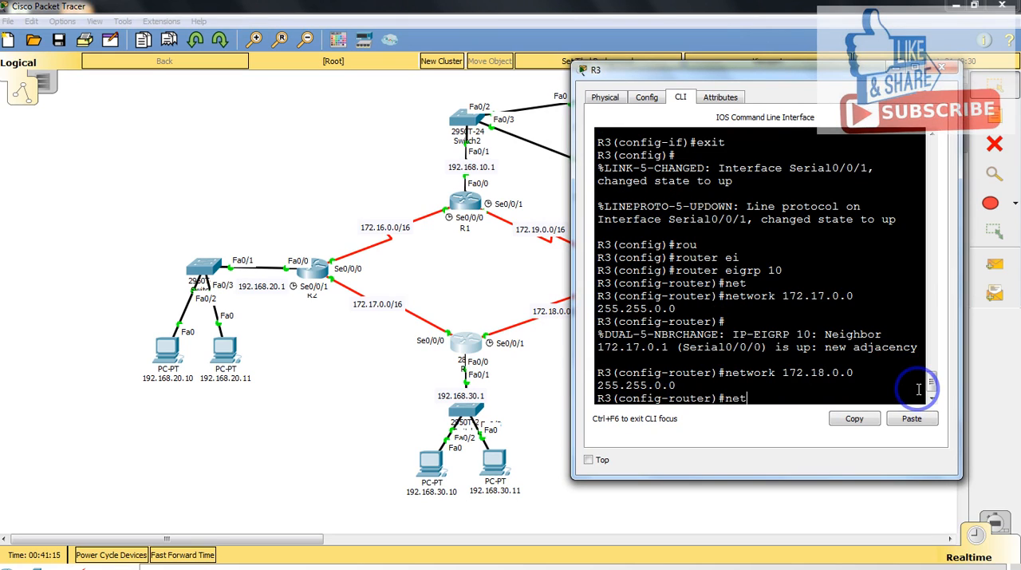
key(Tab)
text(192.1)
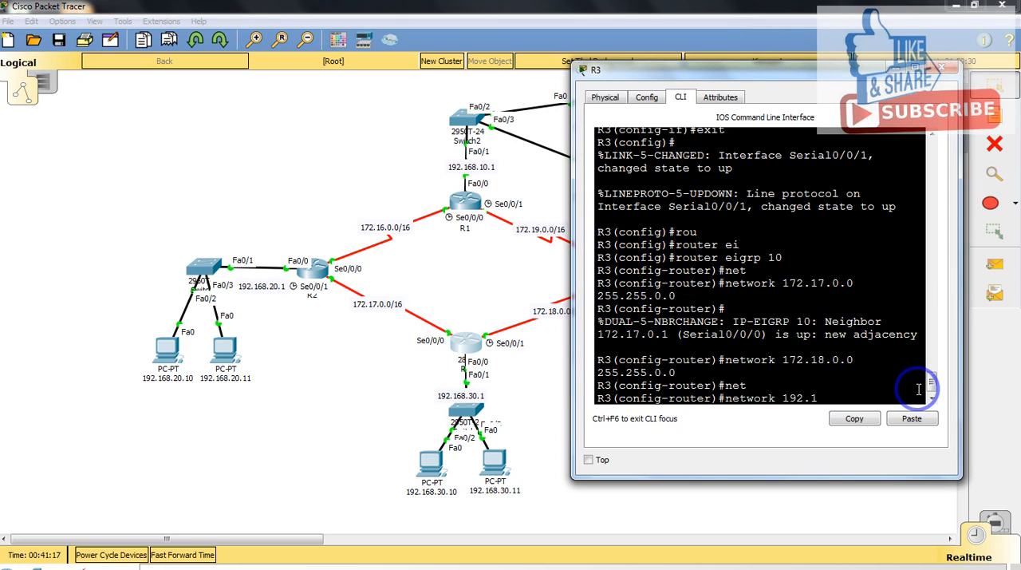
text(68.30.0 255.255.25)
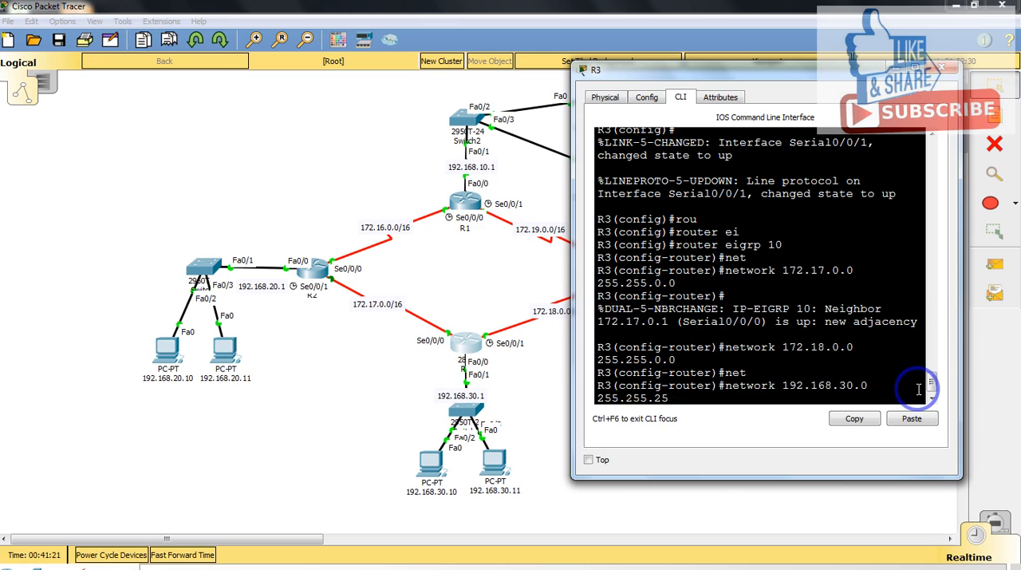
text(5.0)
key(Return)
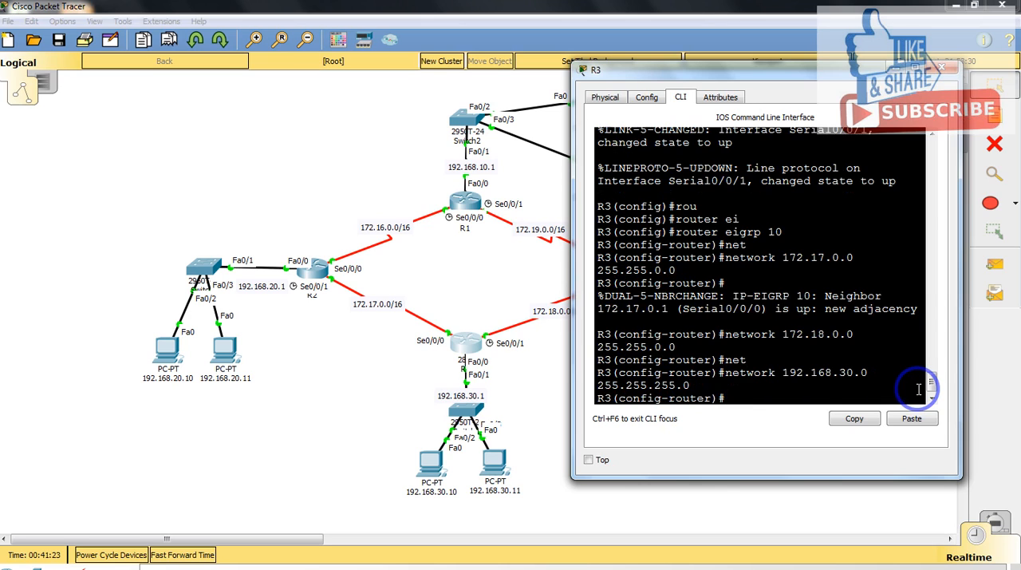
Step: Disable automatic route summarization in R3's EIGRP process with no auto-summary and close the R3 window
text(no au)
key(Tab)
key(Return)
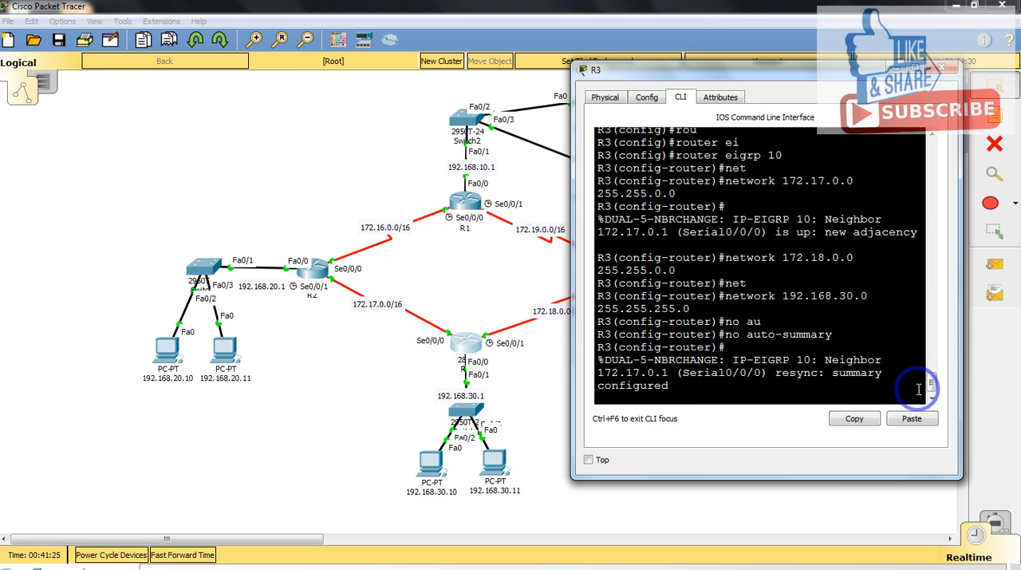
click(942, 69)
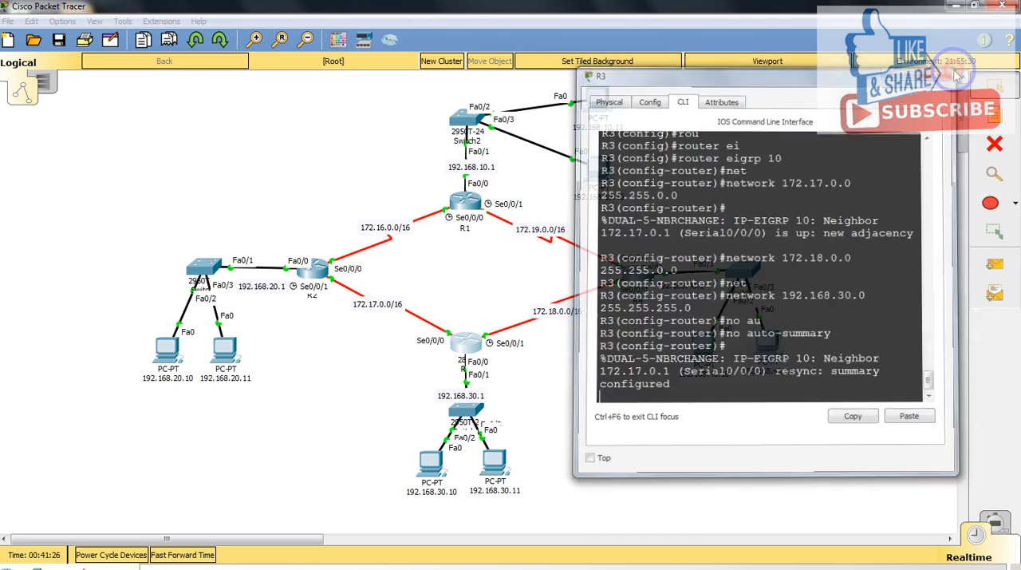
Step: Open R4's command line and reposition its window so that R4 and its links stay in view
click(636, 280)
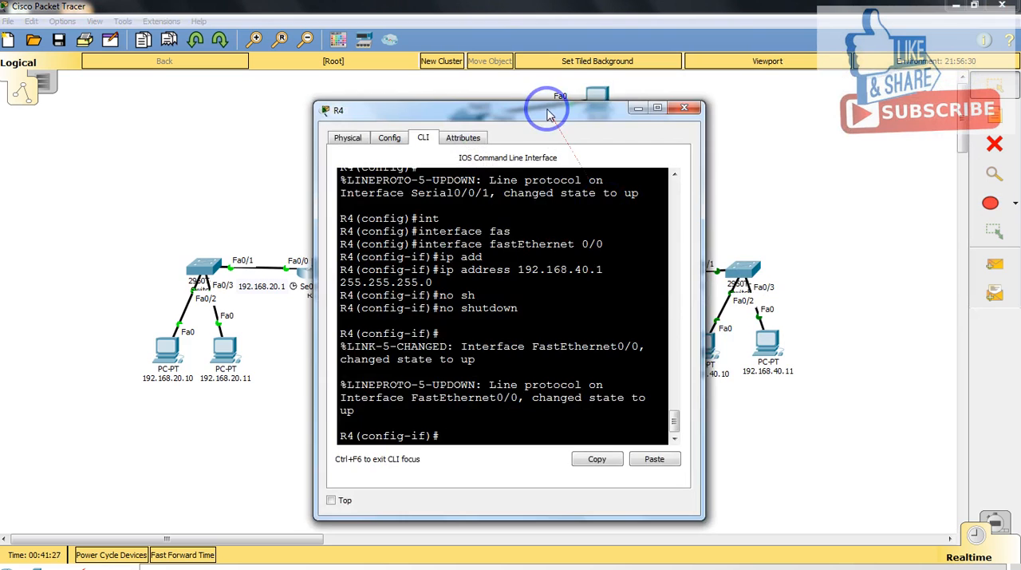
drag(548, 102, 328, 86)
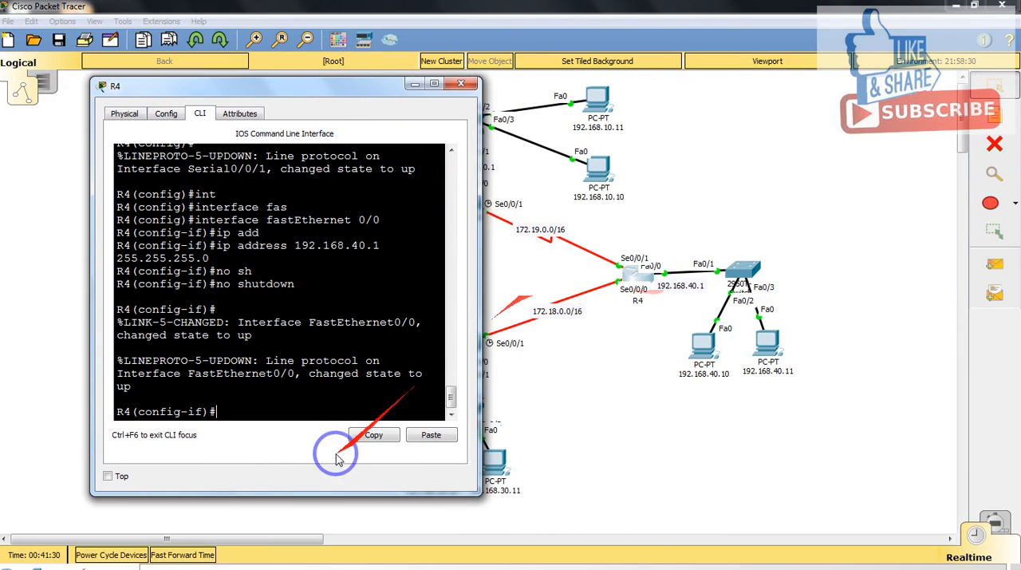
Step: Leave R4's interface configuration mode and start EIGRP routing with autonomous system number 10 on R4
click(253, 411)
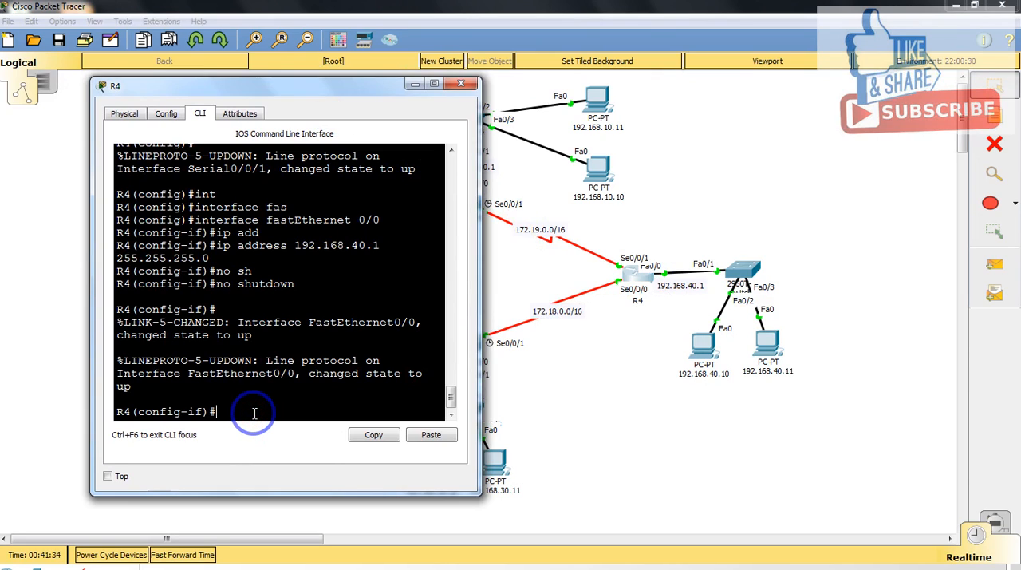
text(rou)
key(Return)
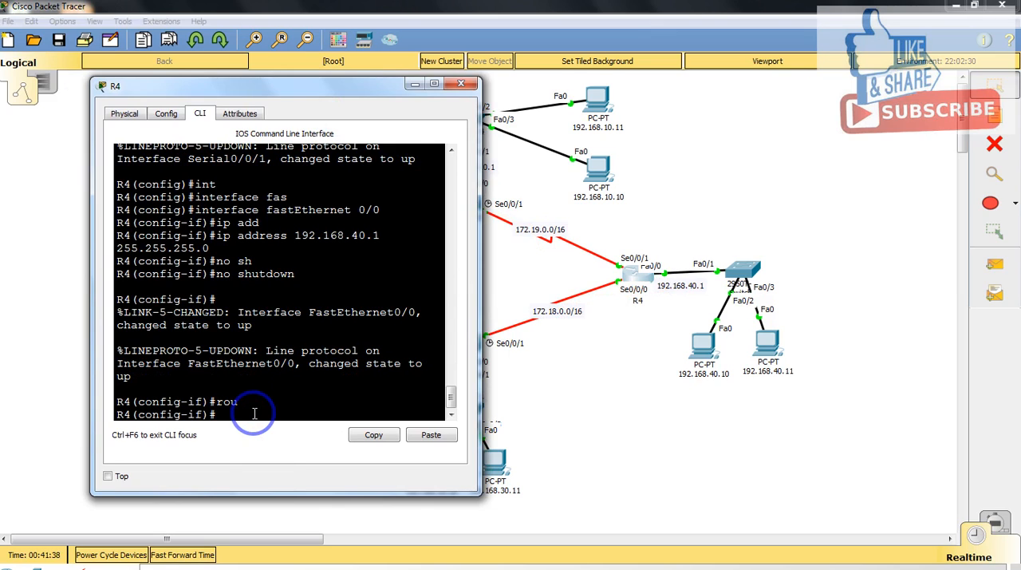
text(t)
key(Return)
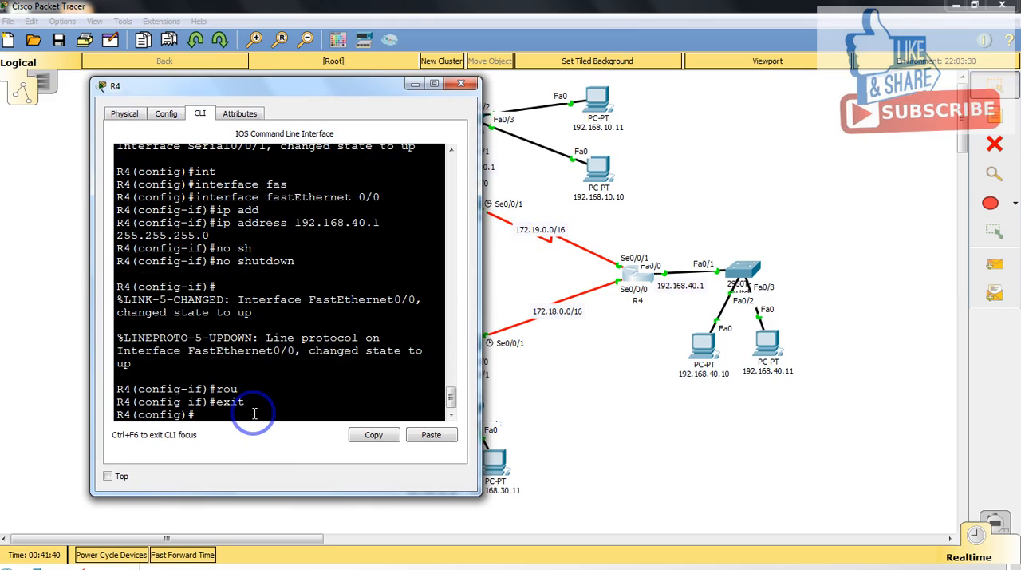
text(rou)
key(Tab)
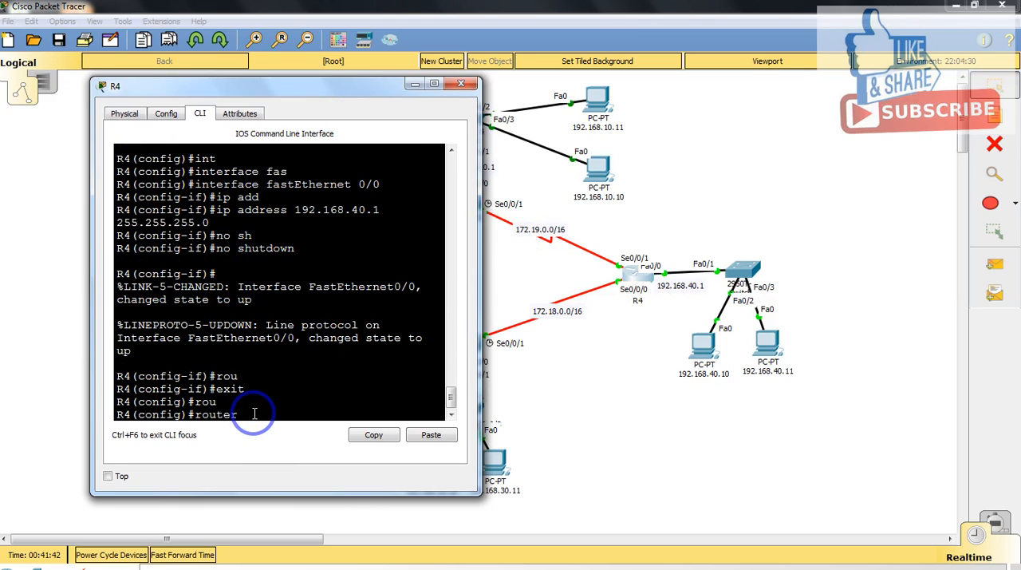
text(ei)
key(Tab)
text(10)
key(Return)
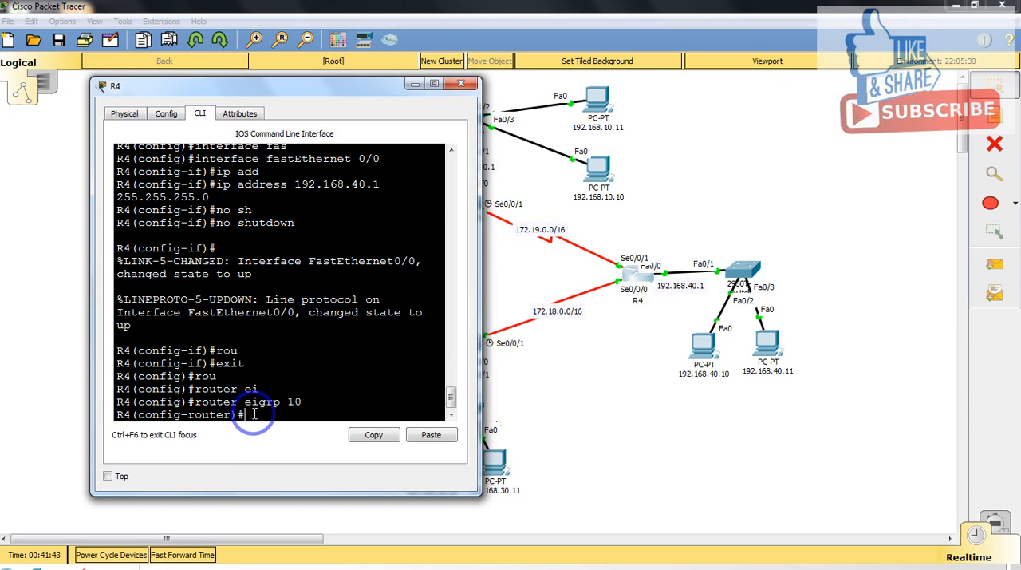
Step: Advertise network 172.18.0.0 with 255.255.0.0 in R4's EIGRP process, widening the R4 window and moving it off the link labels
text(net)
key(Tab)
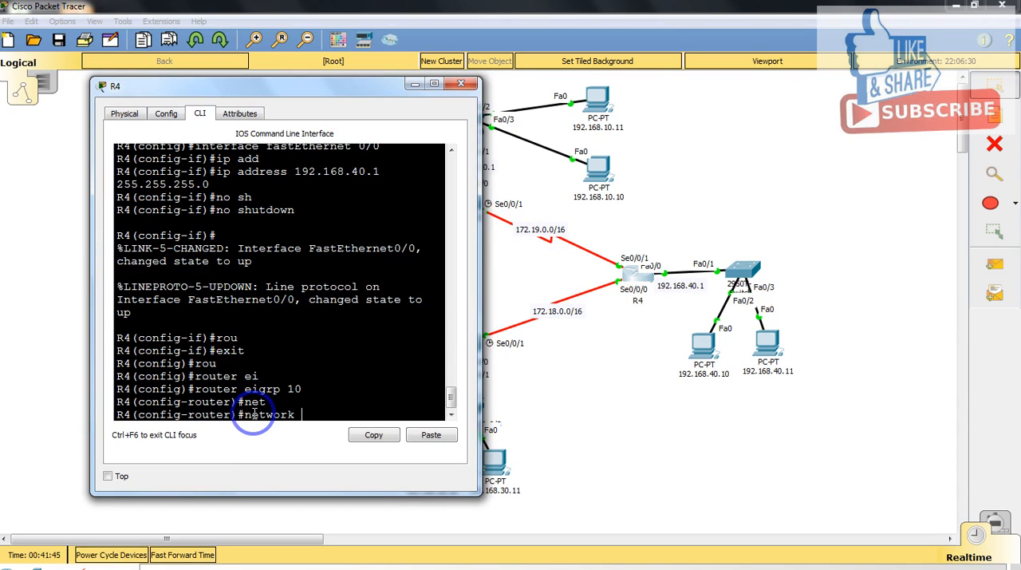
click(494, 322)
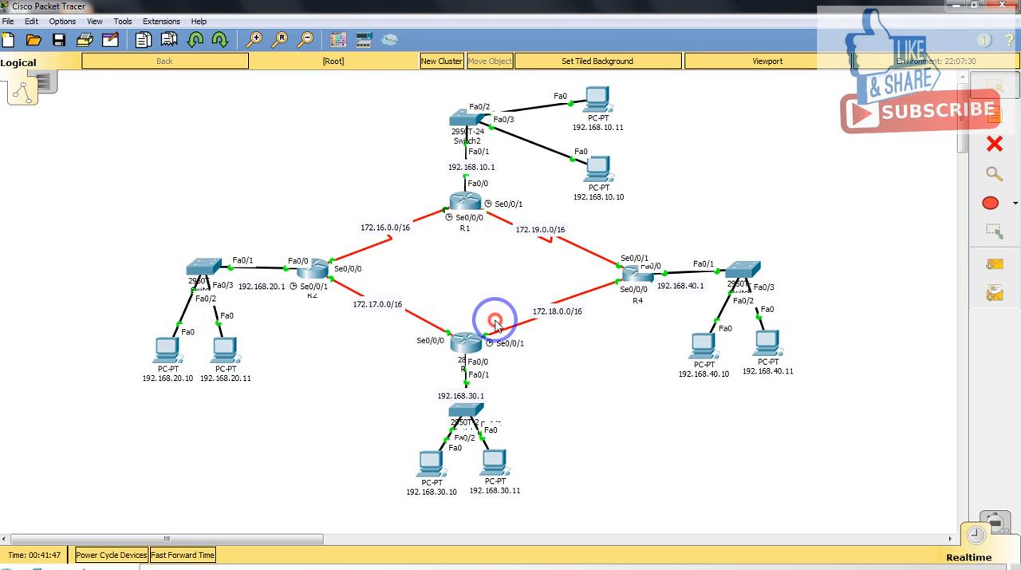
click(632, 276)
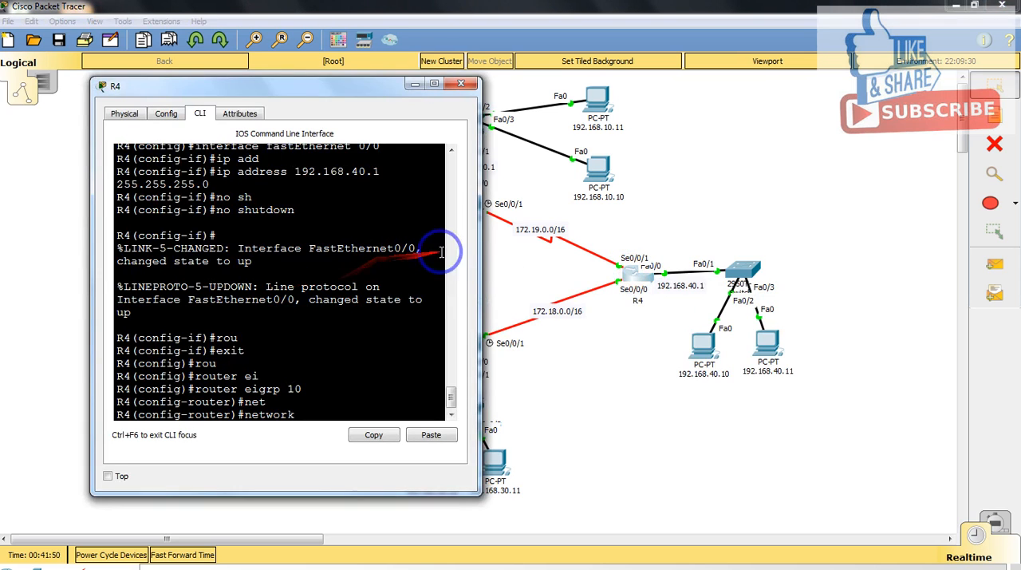
drag(477, 252, 528, 248)
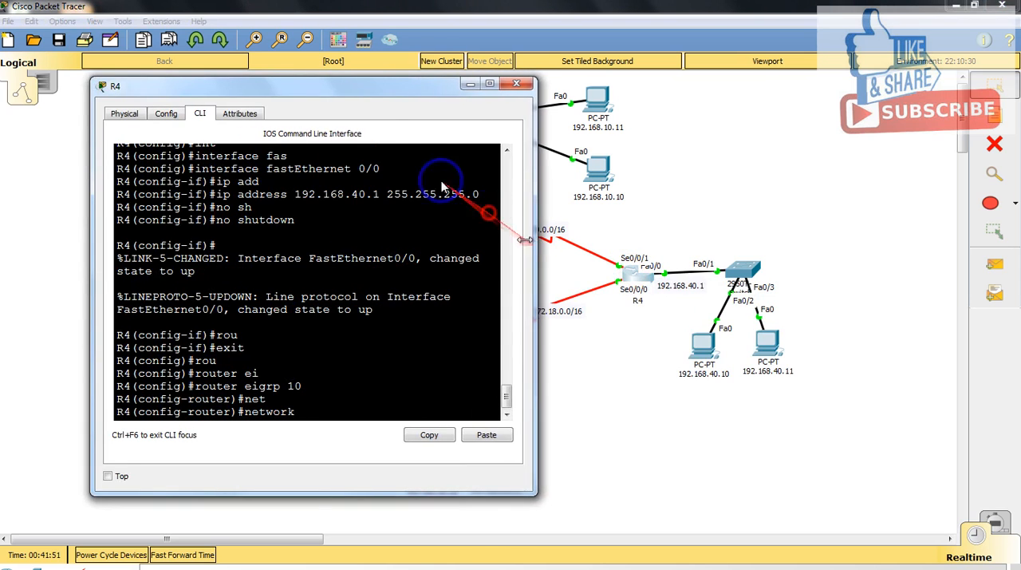
drag(348, 94, 268, 90)
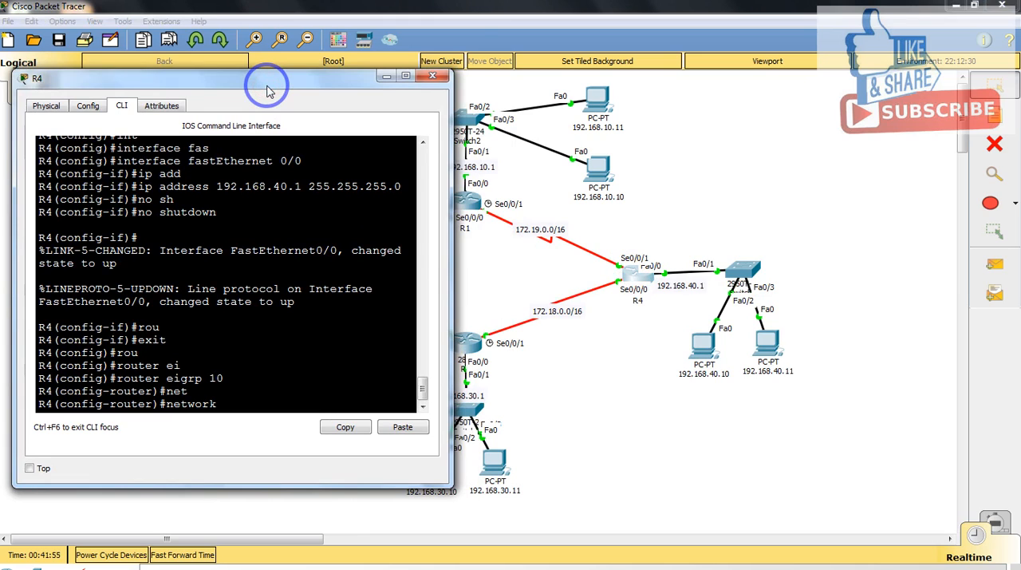
text(172.18.0.0 255.255.0.0)
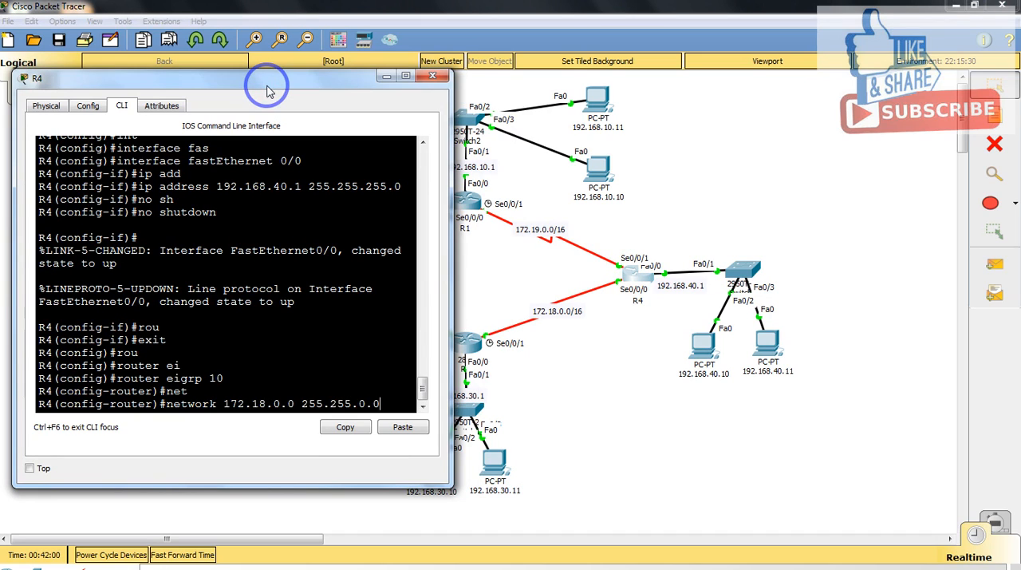
key(Return)
key(Return)
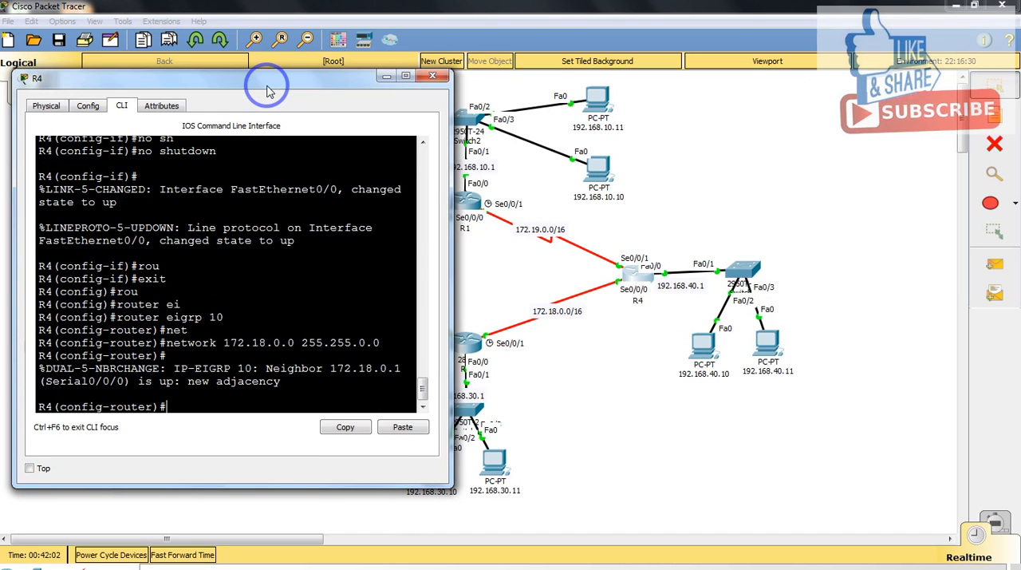
Step: Recall R4's 172.18.0.0 network command and edit it to advertise 172.19.0.0 with 255.255.0.0
key(Up)
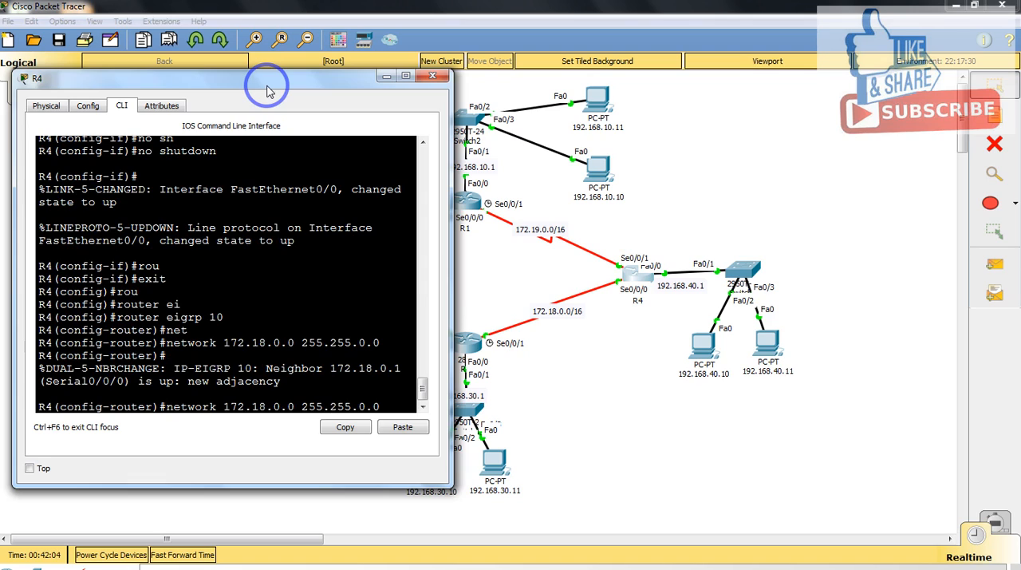
key(Left)
key(Left)
key(Left)
key(Left)
key(Left)
key(Left)
key(Left)
key(Left)
key(Left)
key(Left)
key(Left)
key(Left)
key(Left)
key(Left)
key(Left)
key(Left)
key(BackSpace)
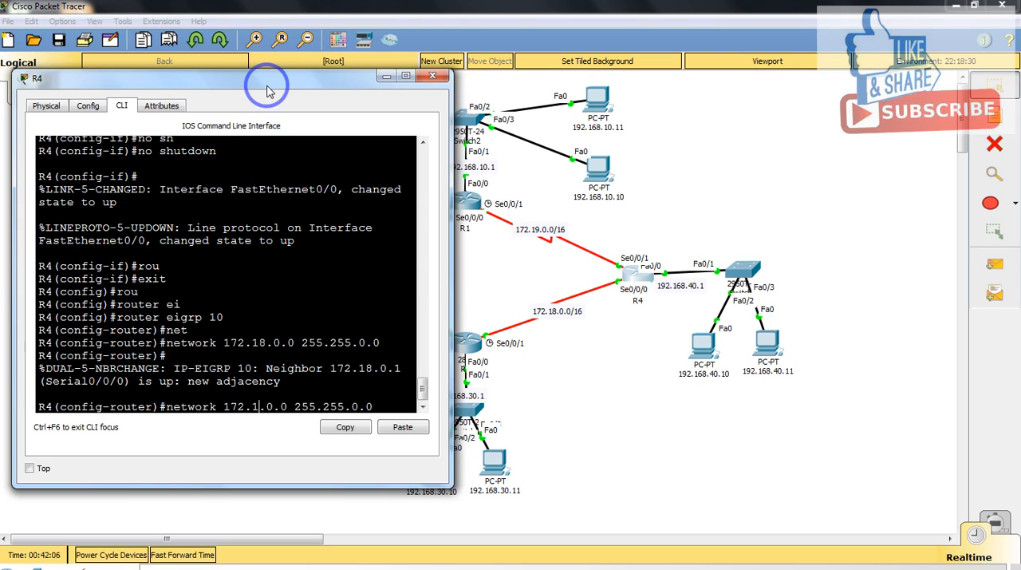
text(8)
key(BackSpace)
text(9)
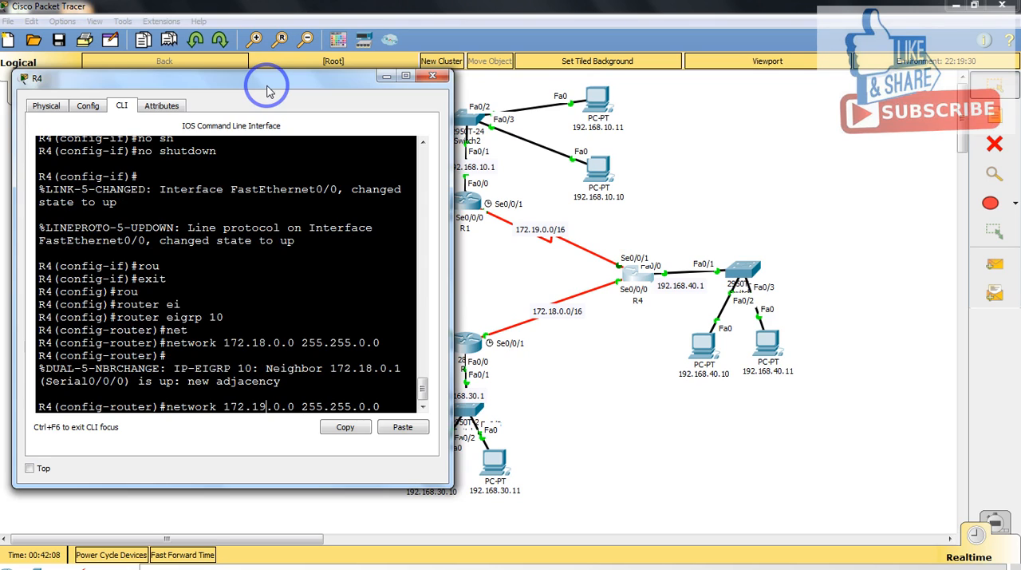
key(Return)
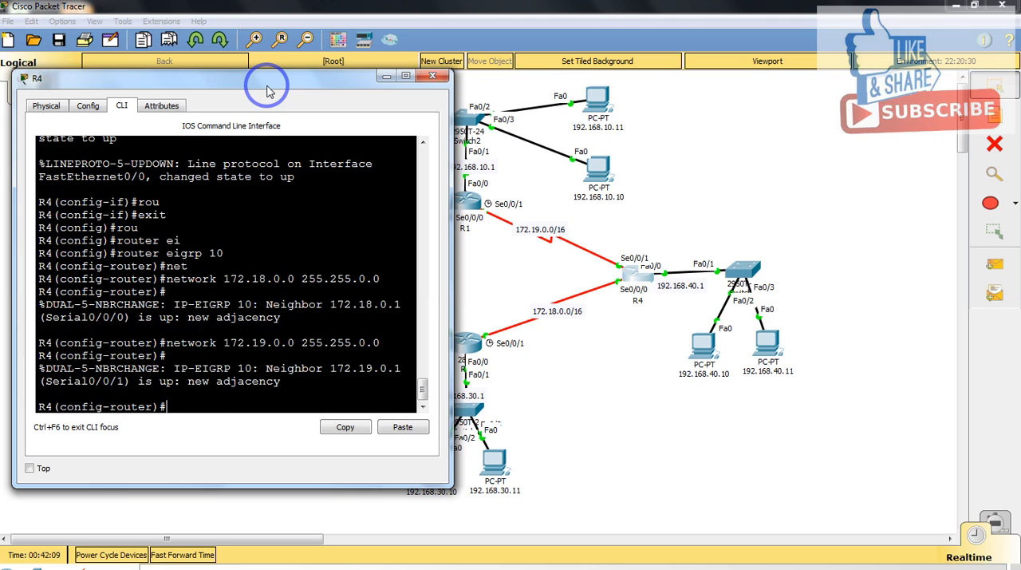
Step: Advertise R4's LAN network 192.168.40.0 with 255.255.255.0 in its EIGRP process
text(net)
key(Tab)
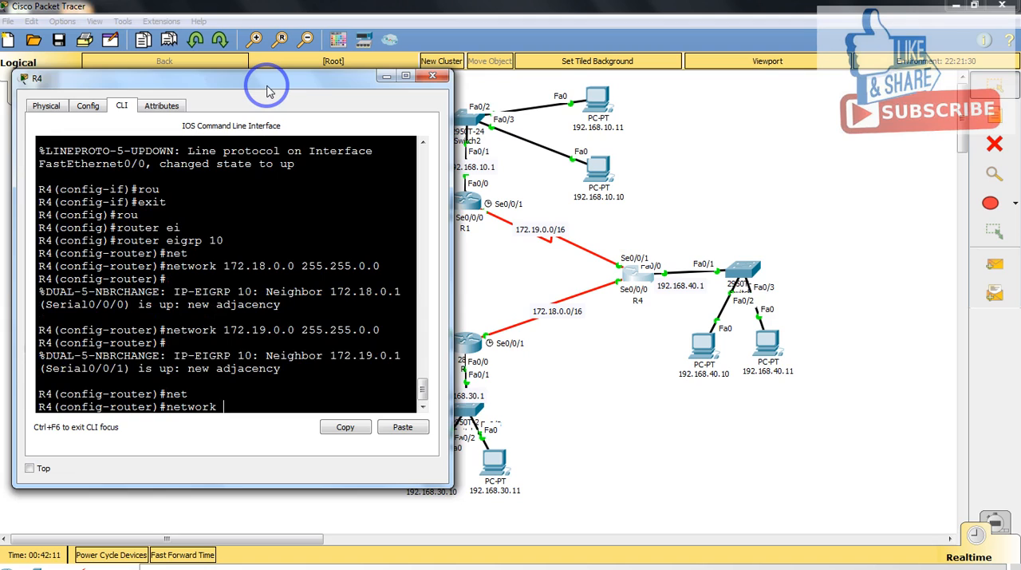
text(192.168.40.0 255.2)
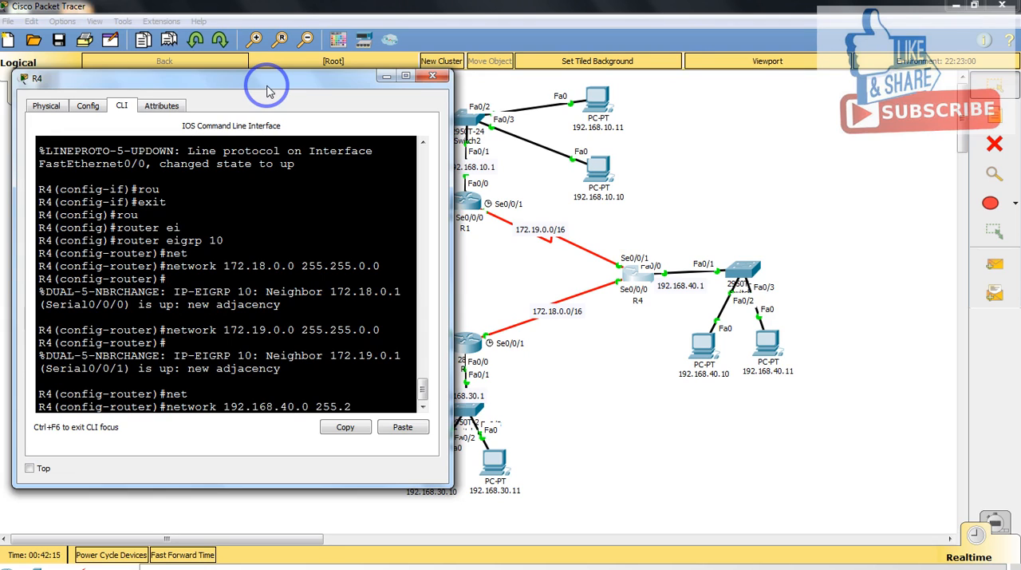
text(55.255.0)
key(Return)
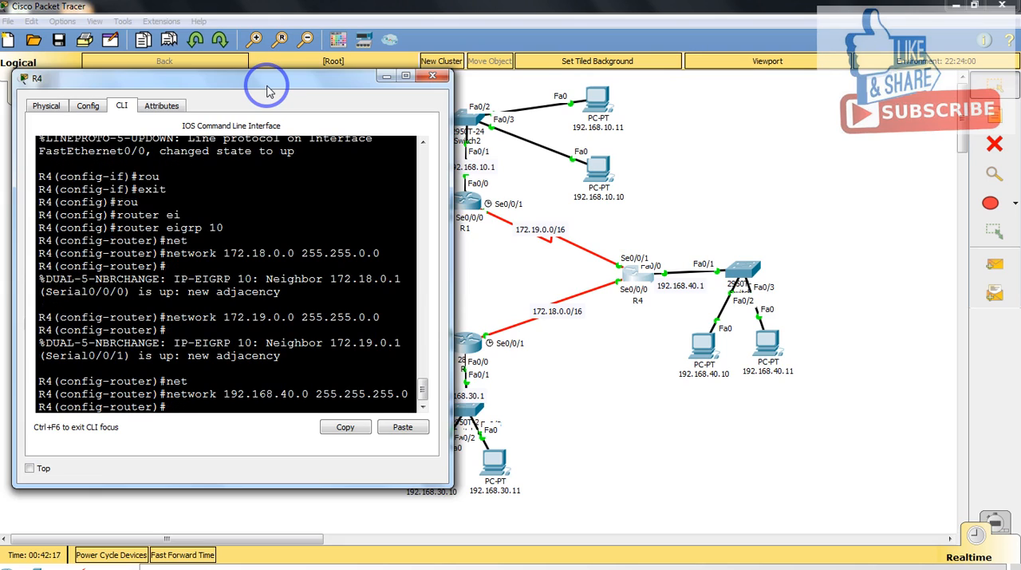
Step: Disable automatic route summarization in R4's EIGRP process with no auto-summary and close the R4 window
text(no au)
key(Tab)
key(Return)
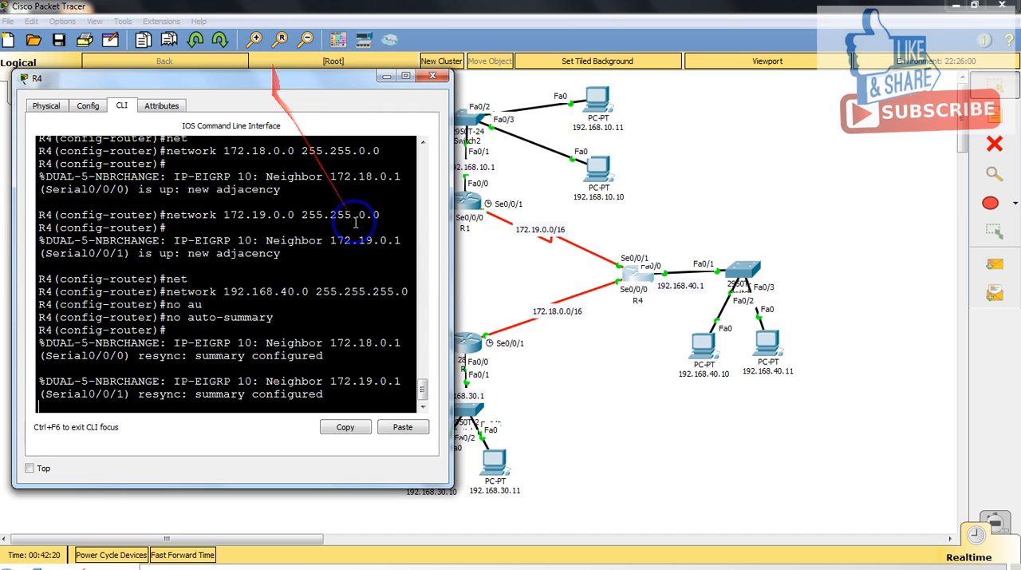
drag(451, 264, 472, 259)
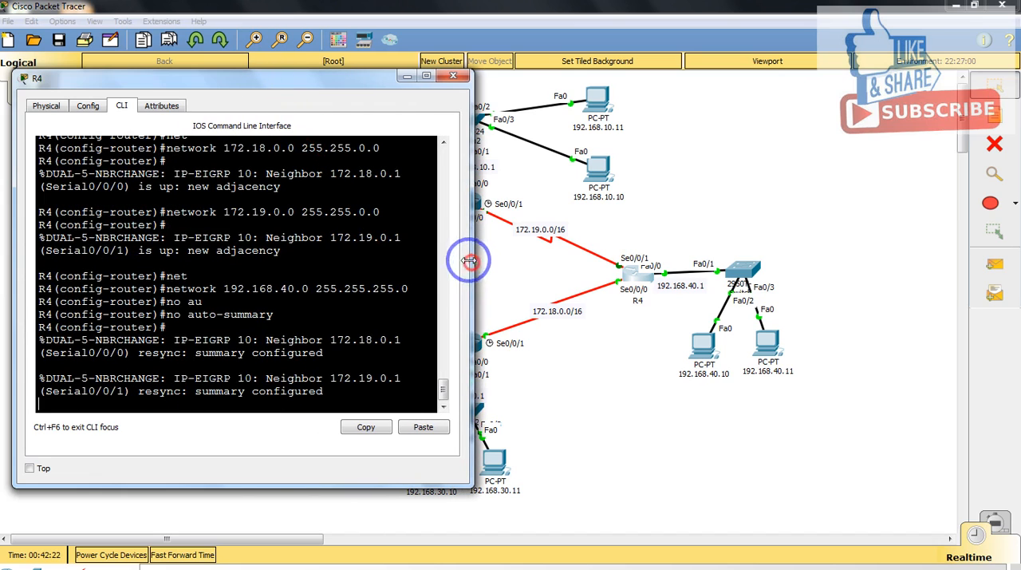
click(455, 77)
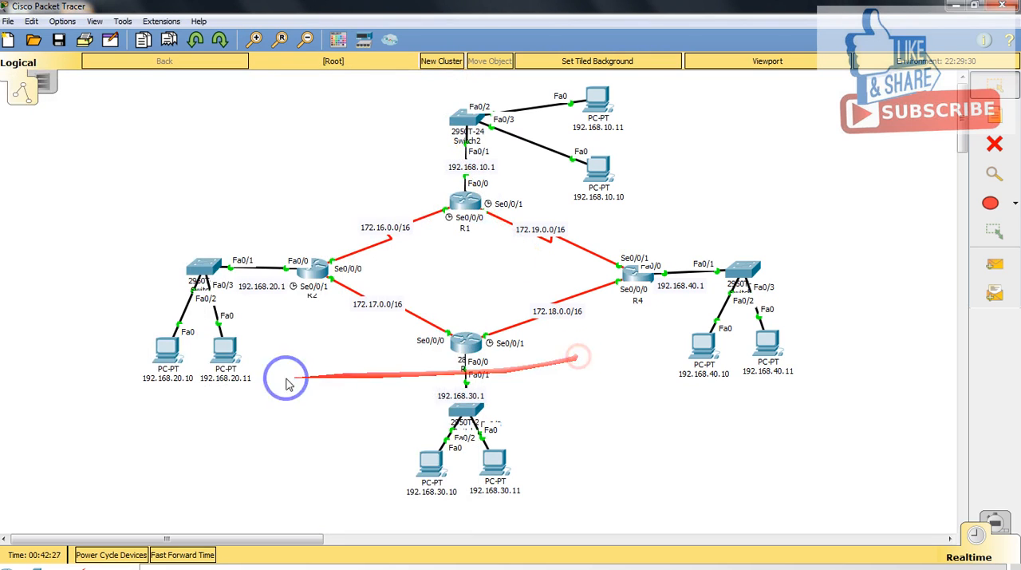
Step: Open the command prompt of PC 192.168.20.10 and ping R1's LAN gateway 192.168.10.1 from it
click(170, 361)
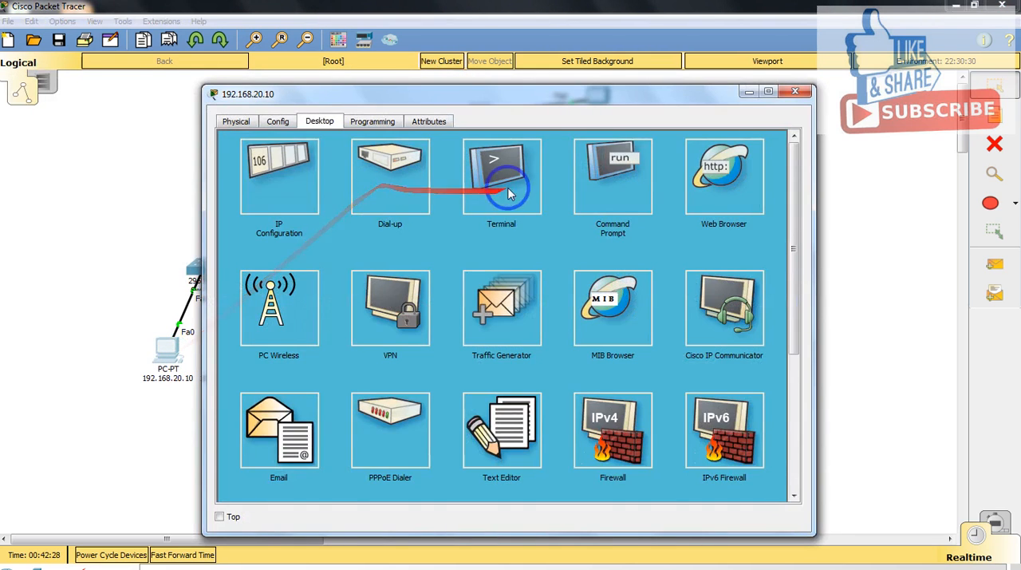
click(579, 186)
drag(548, 98, 505, 189)
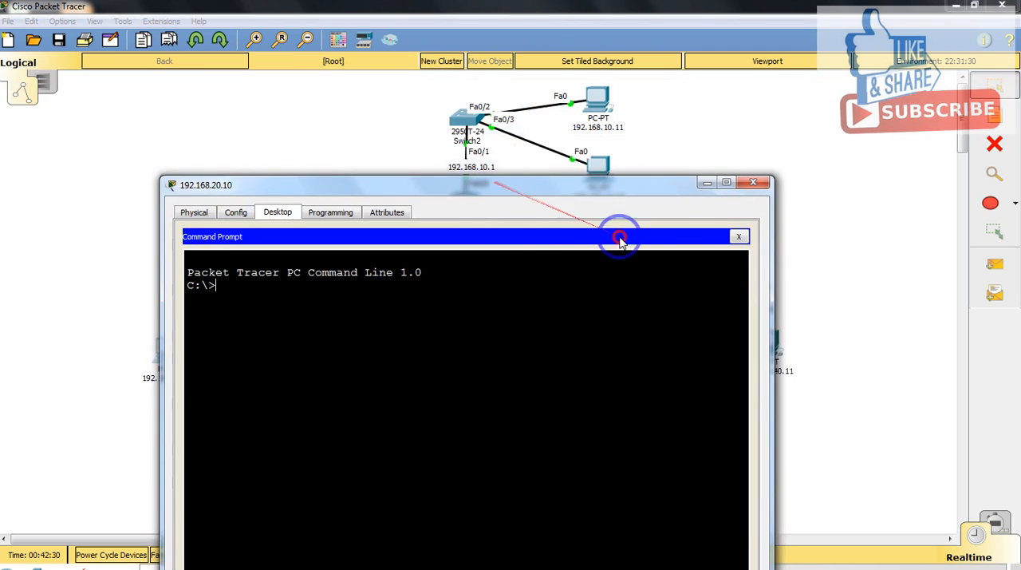
drag(758, 277, 722, 271)
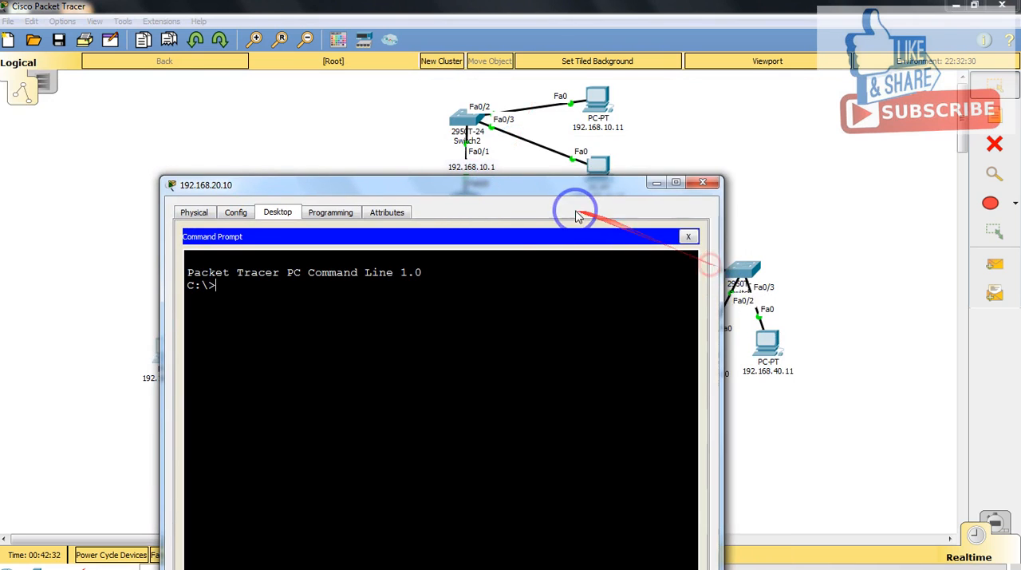
drag(555, 196, 481, 166)
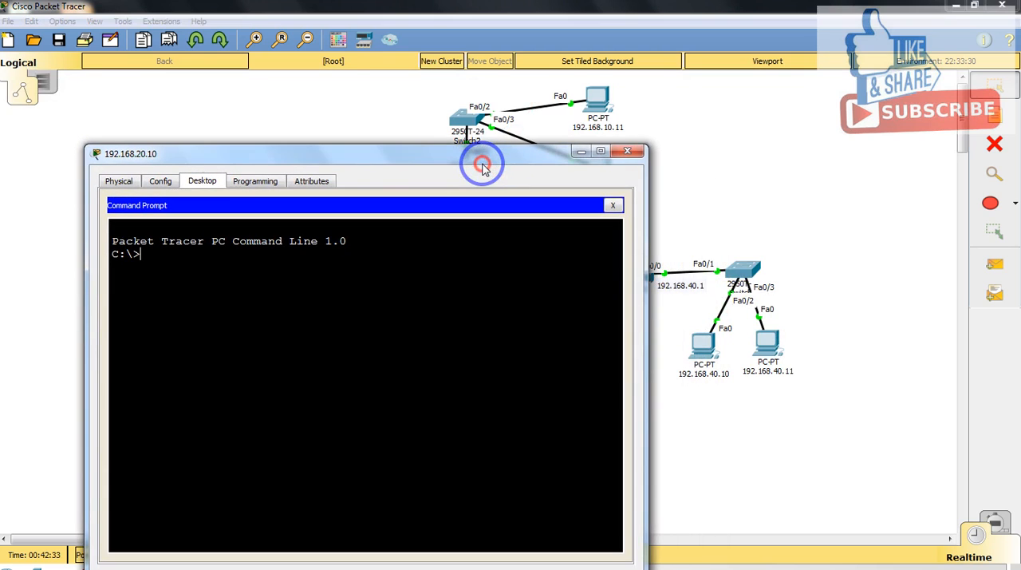
text(ping 192.168)
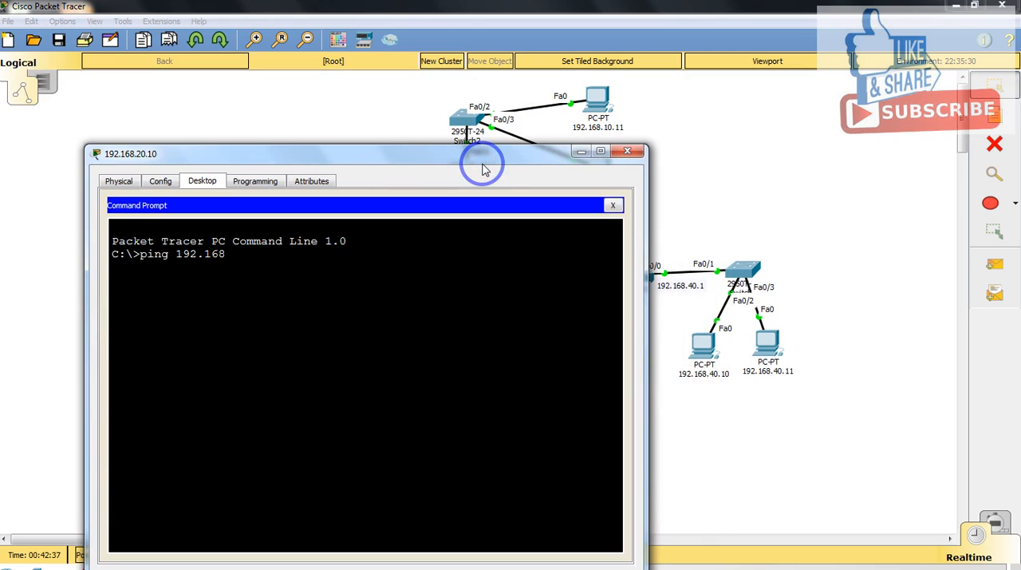
text(.10.10.)
key(Return)
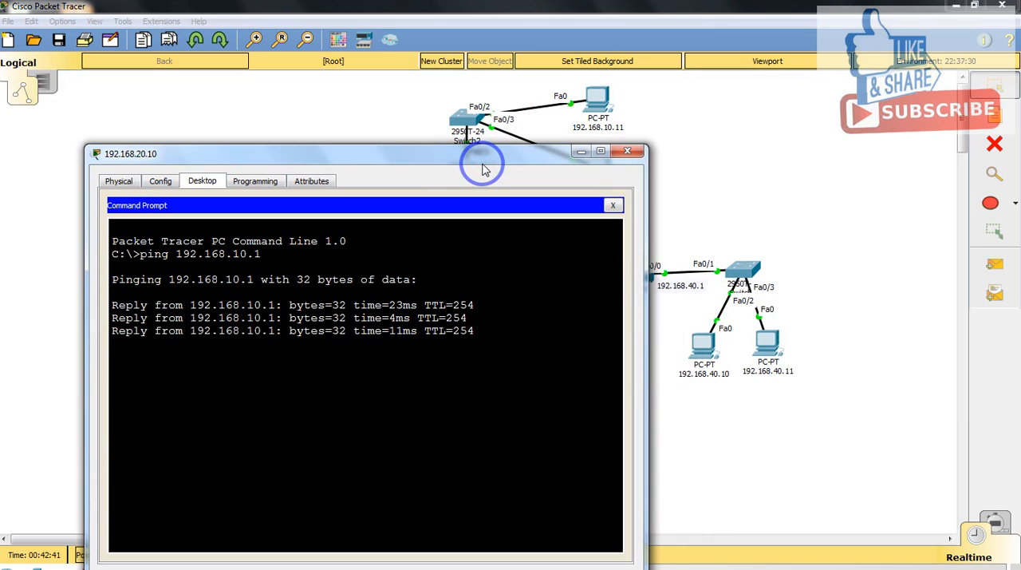
Step: Recall the ping command and edit it to ping R2's LAN gateway 192.168.20.1
key(Up)
key(Left)
key(Left)
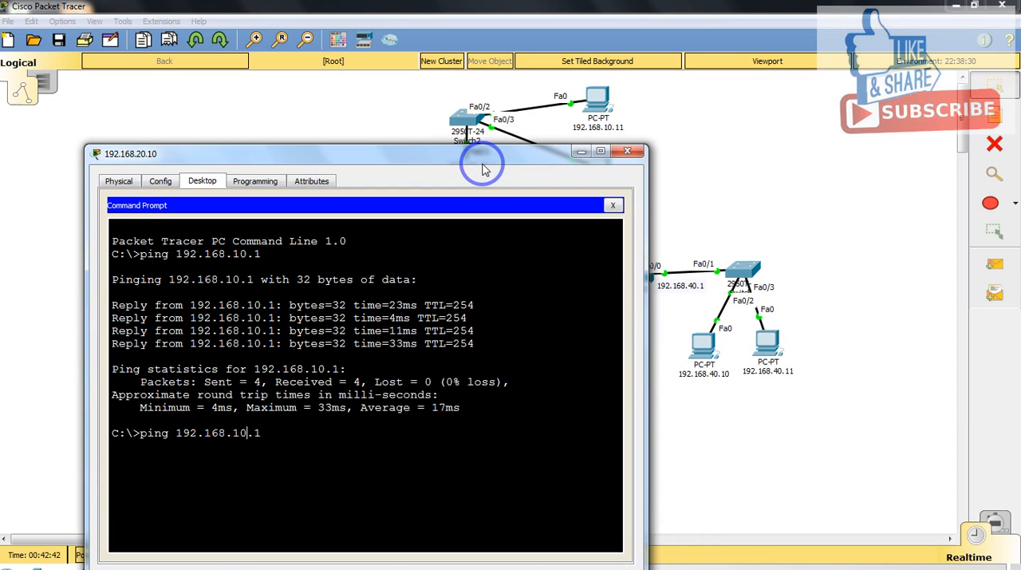
key(BackSpace)
text(2)
key(Return)
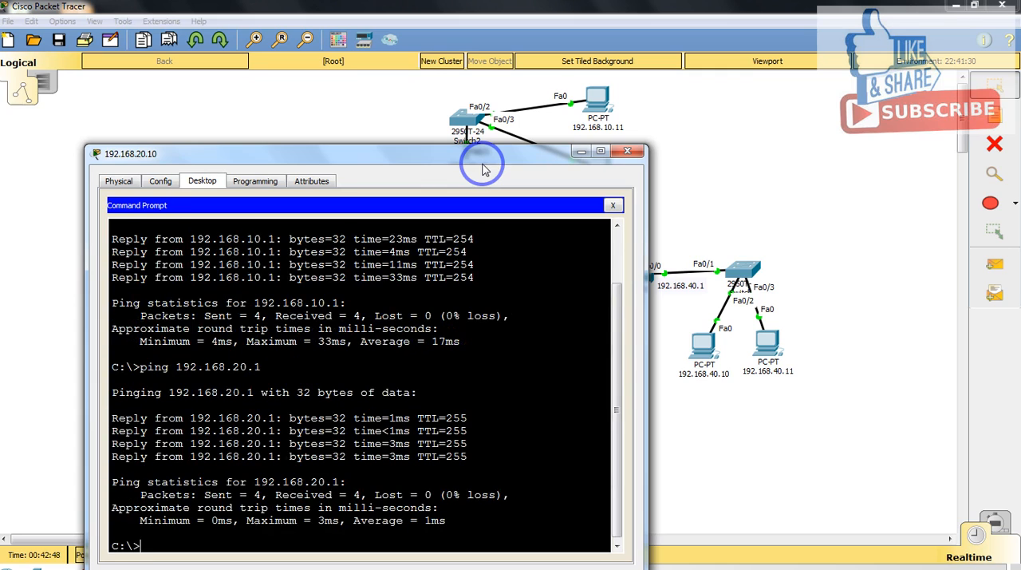
Step: Recall the last ping command and change its address to ping R3's LAN gateway 192.168.30.1
key(Return)
key(Up)
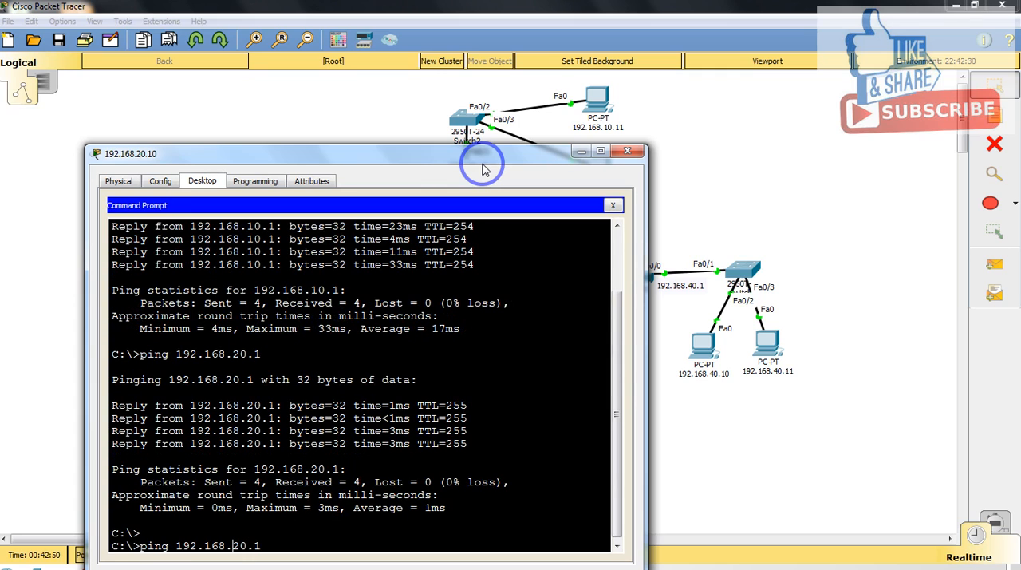
key(BackSpace)
key(Right)
key(Left)
key(Left)
key(Right)
key(Right)
key(BackSpace)
key(BackSpace)
text(3)
key(BackSpace)
key(BackSpace)
key(BackSpace)
key(BackSpace)
key(BackSpace)
text(.30.1)
key(Return)
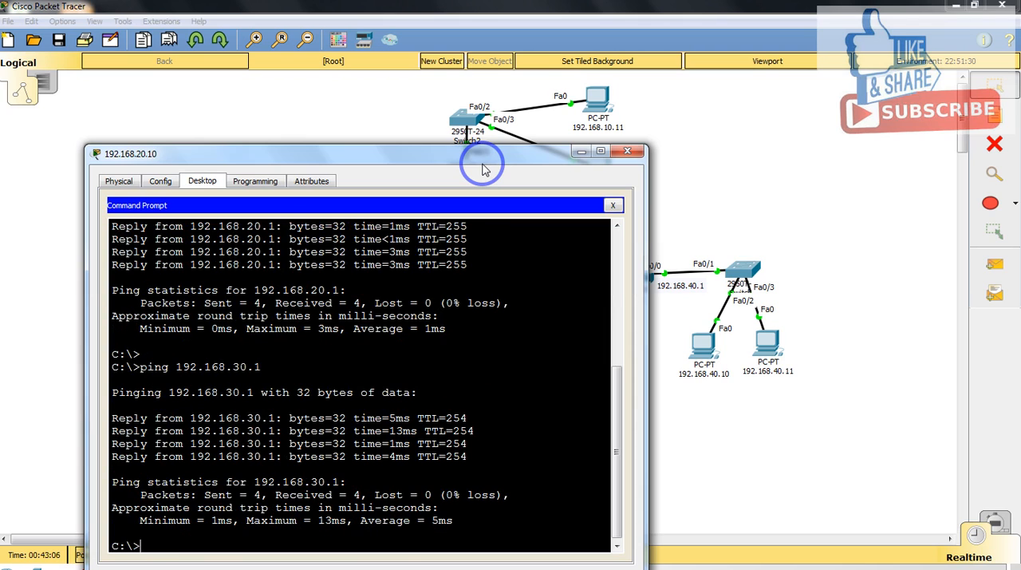
Step: Edit the recalled ping command to ping R4's LAN gateway 192.168.40.1, and close the window of PC 192.168.20.10
key(Up)
key(BackSpace)
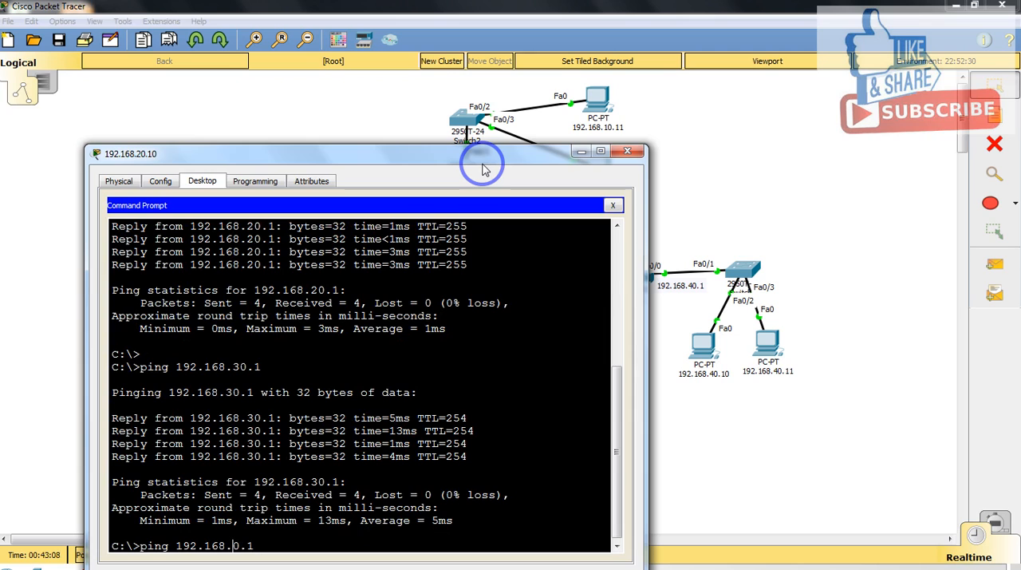
text(4)
key(Return)
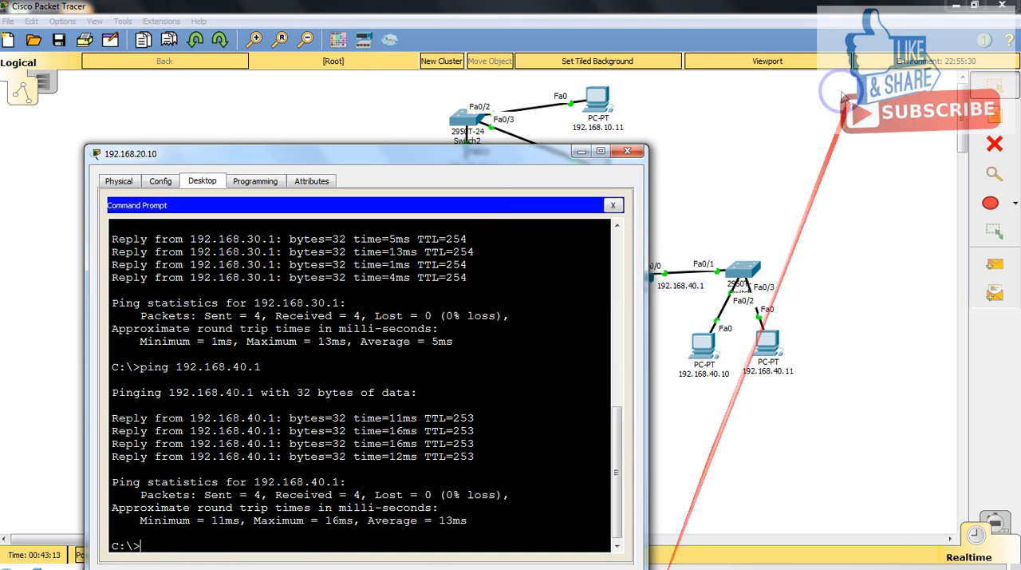
click(627, 151)
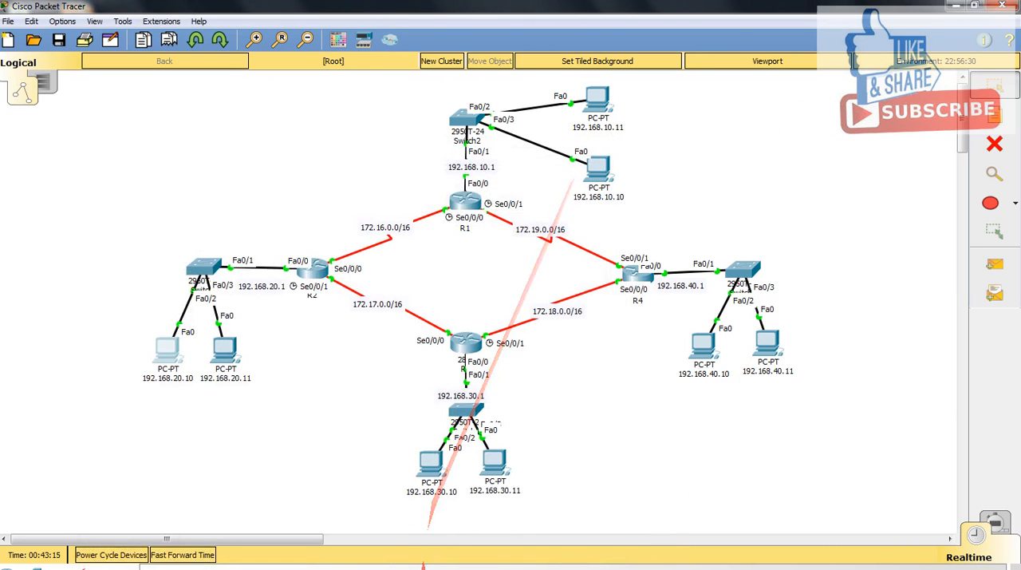